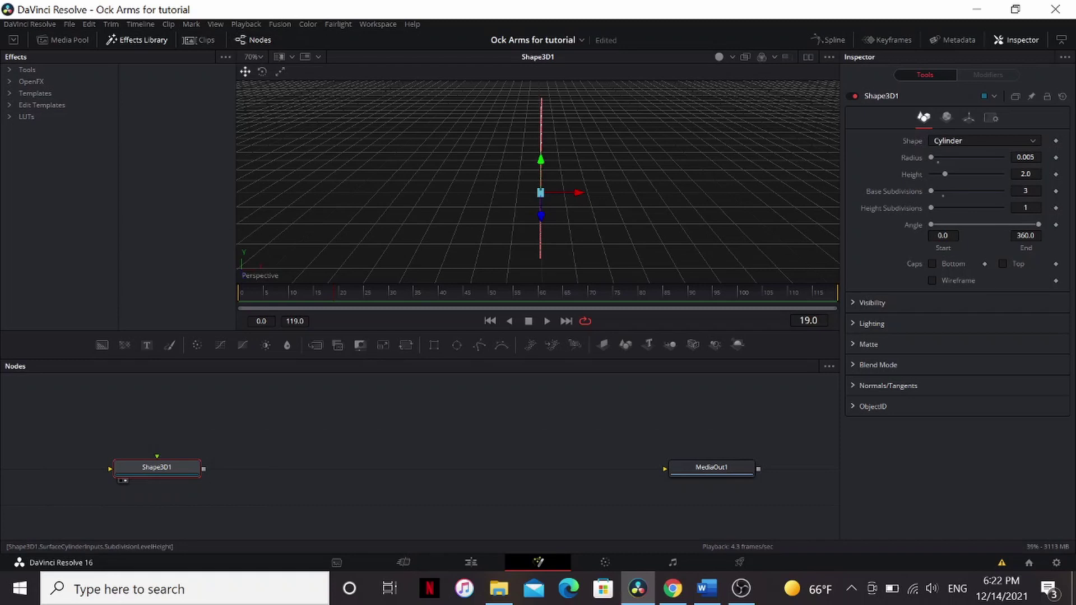
Set the Shape3D1 cylinder's height subdivisions to 35
click(1031, 208)
text(35)
key(Return)
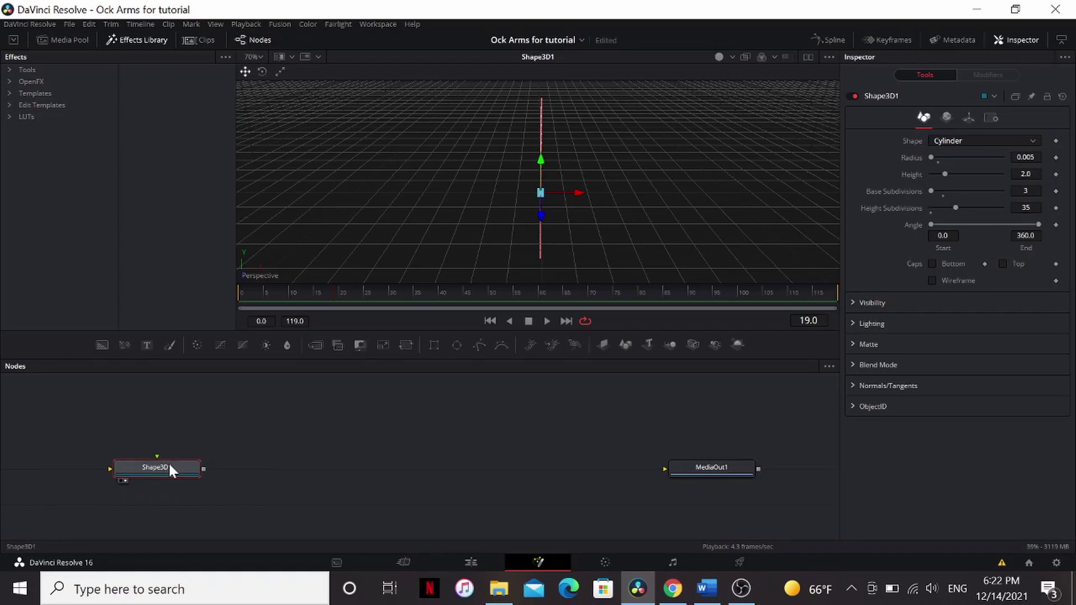
Add a Replicate3D node fed by the Shape3D1 cylinder
key(shift+space)
text(rep)
key(Return)
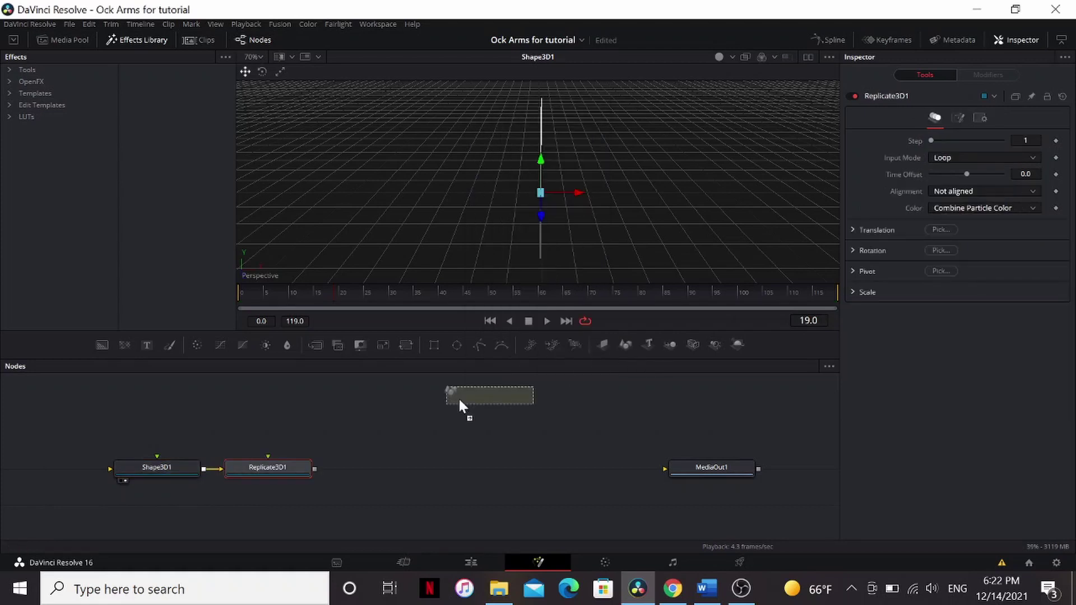
Add a second Shape3D node above Replicate3D1, connect its output to Replicate3D1, and display the new shape in the viewer
click(237, 435)
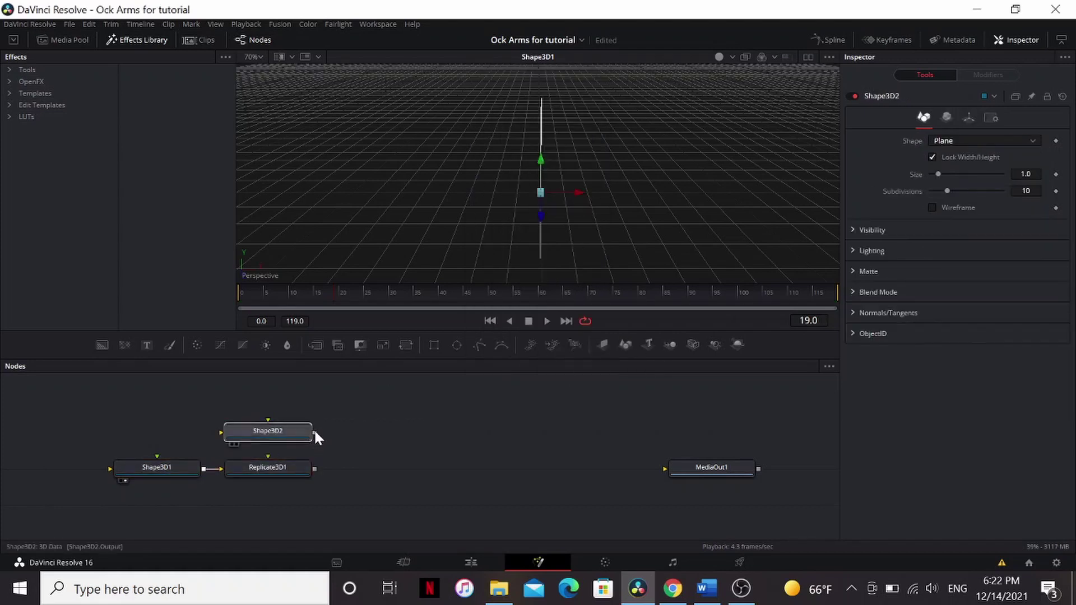
drag(314, 433, 295, 469)
key(1)
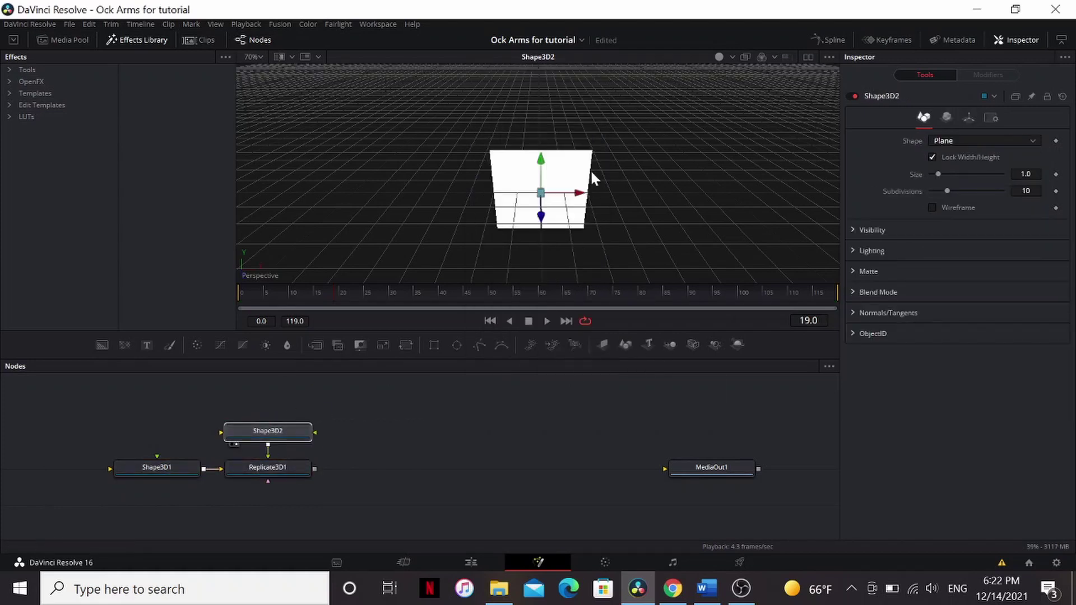
Change Shape3D2 from a plane to a cube and unlock its width, height and depth
click(956, 140)
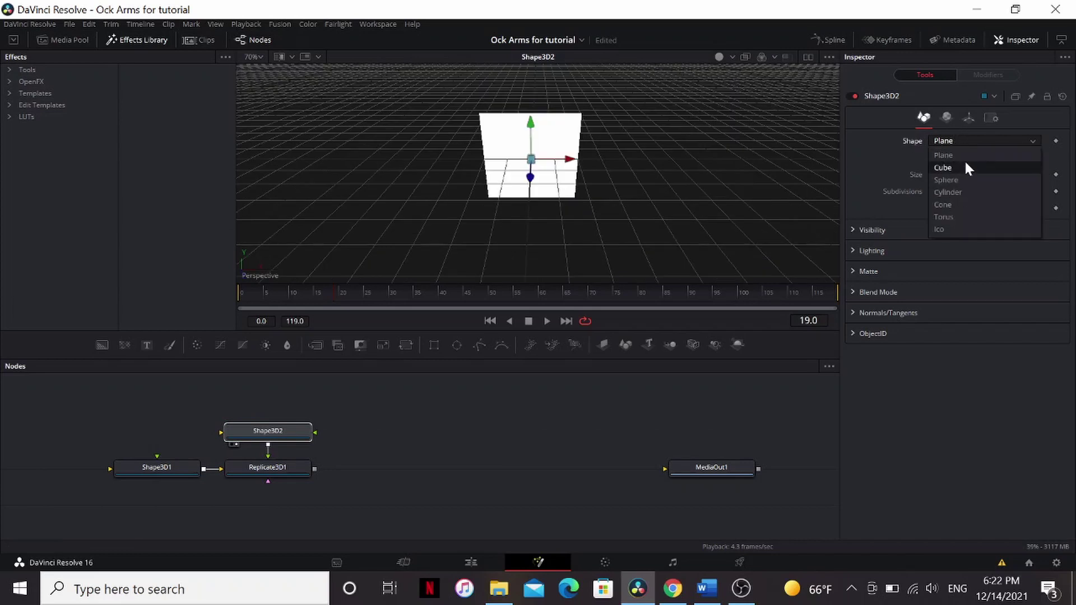
click(953, 167)
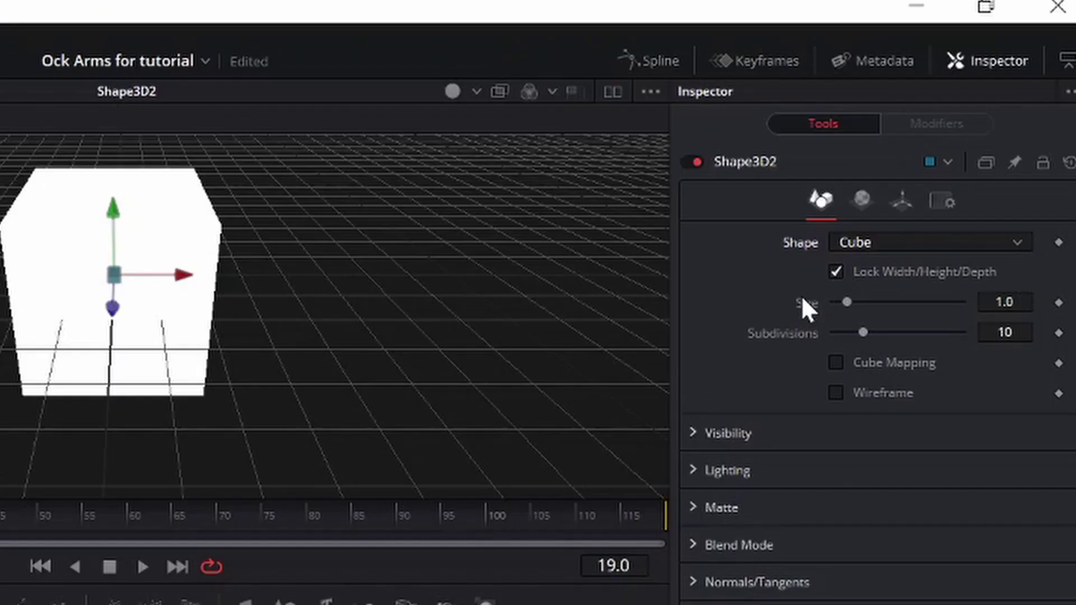
click(832, 273)
Set the Shape3D2 cube's width and height to 0.15 and lower its subdivisions
click(1006, 302)
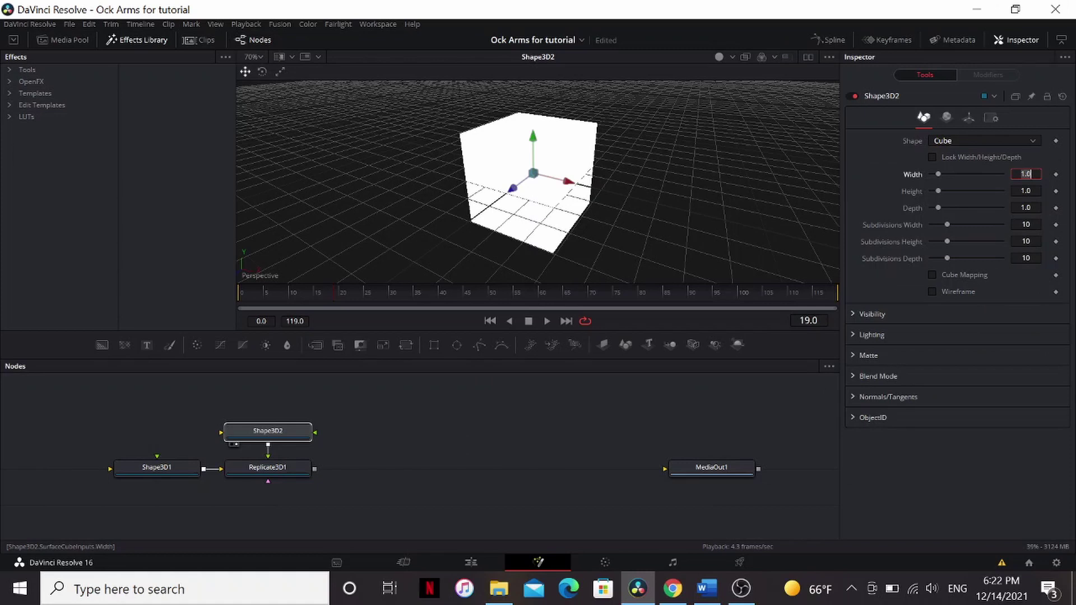
key(BackSpace)
text(.15)
key(Tab)
key(BackSpace)
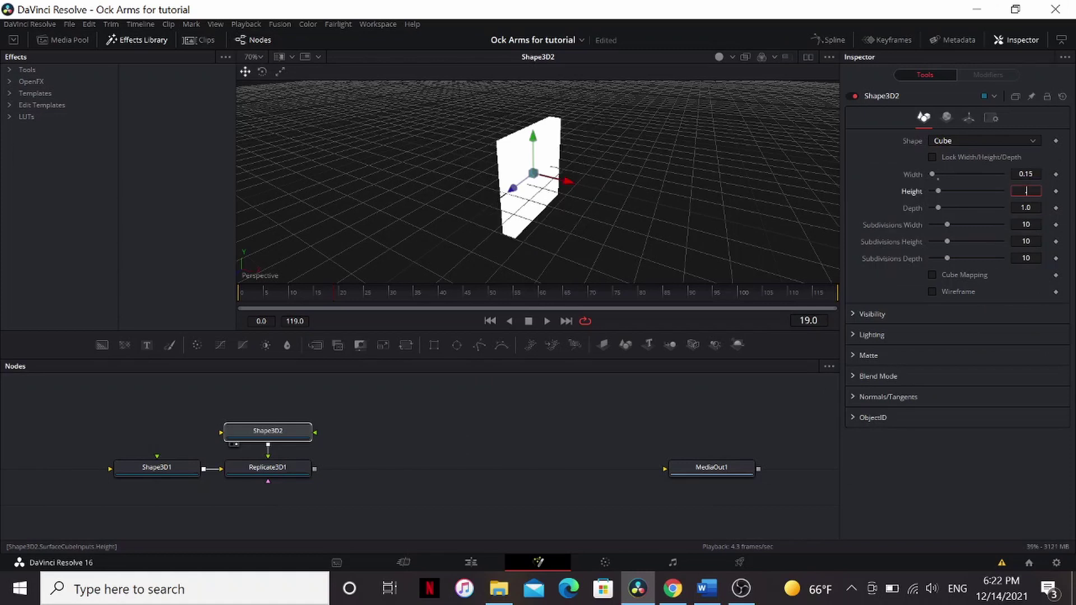
key(Tab)
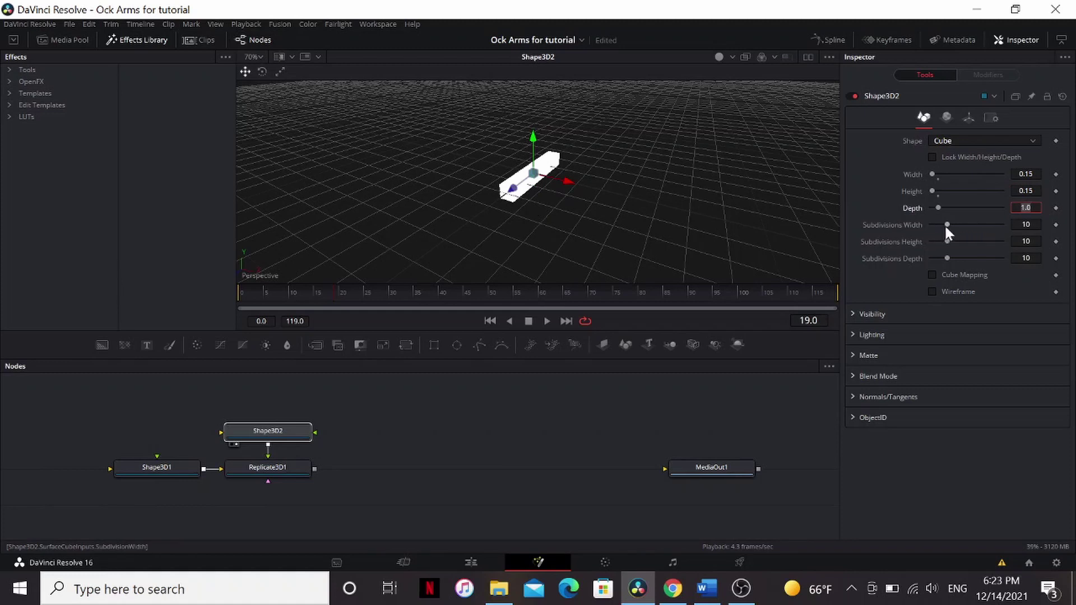
drag(944, 224, 923, 270)
Display Replicate3D1 in the viewer and turn on lighting for the 3D view
click(298, 468)
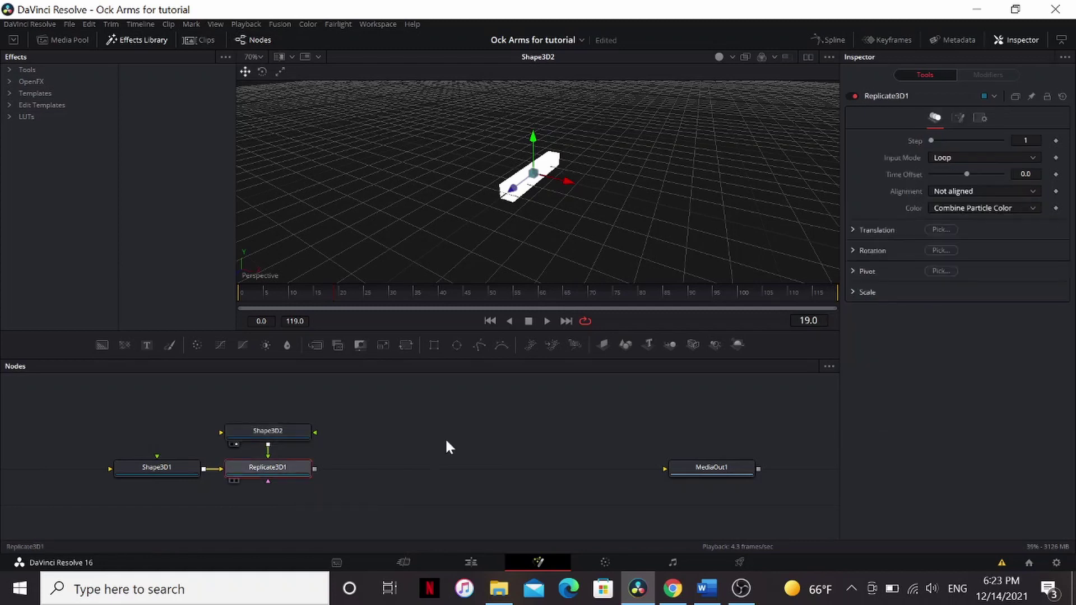
key(1)
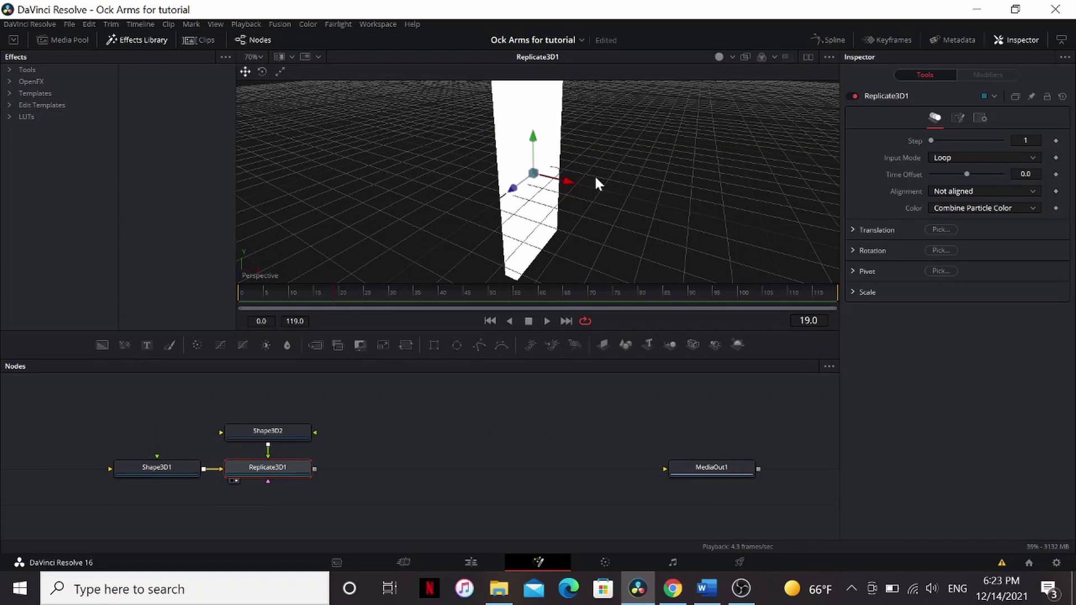
scroll(596, 183, down, 2)
click(720, 59)
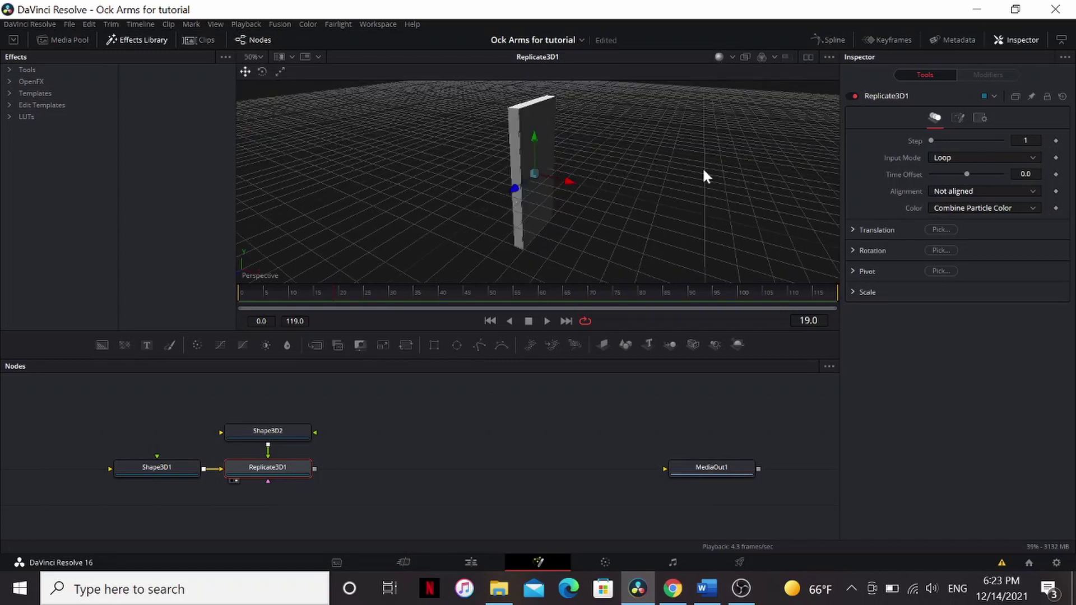
Set the Replicate3D1 alignment to Aligned and scale the replicated cubes to 0.254
click(953, 192)
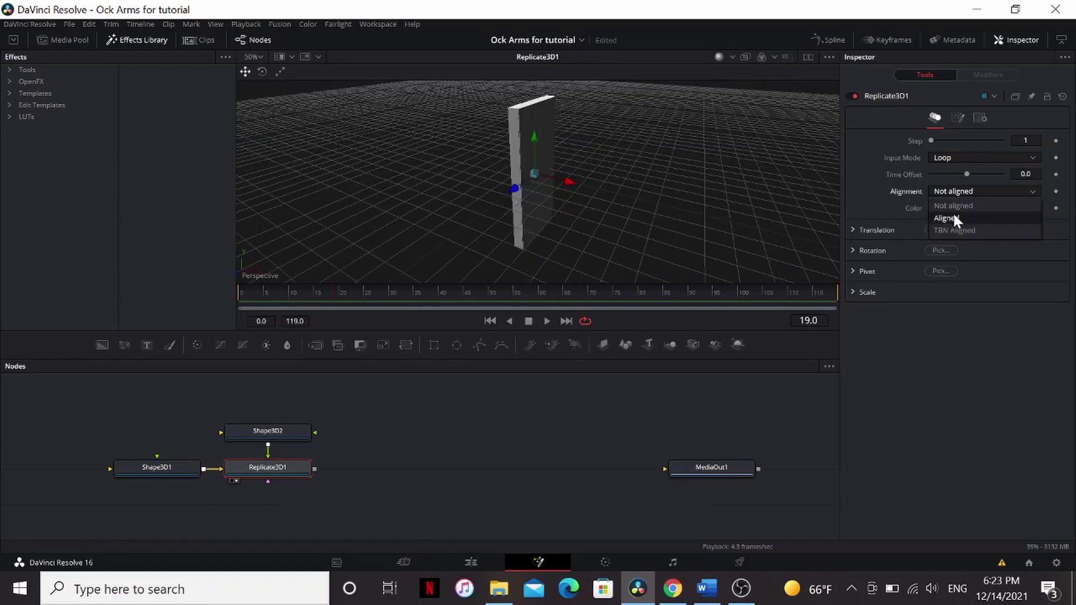
click(953, 212)
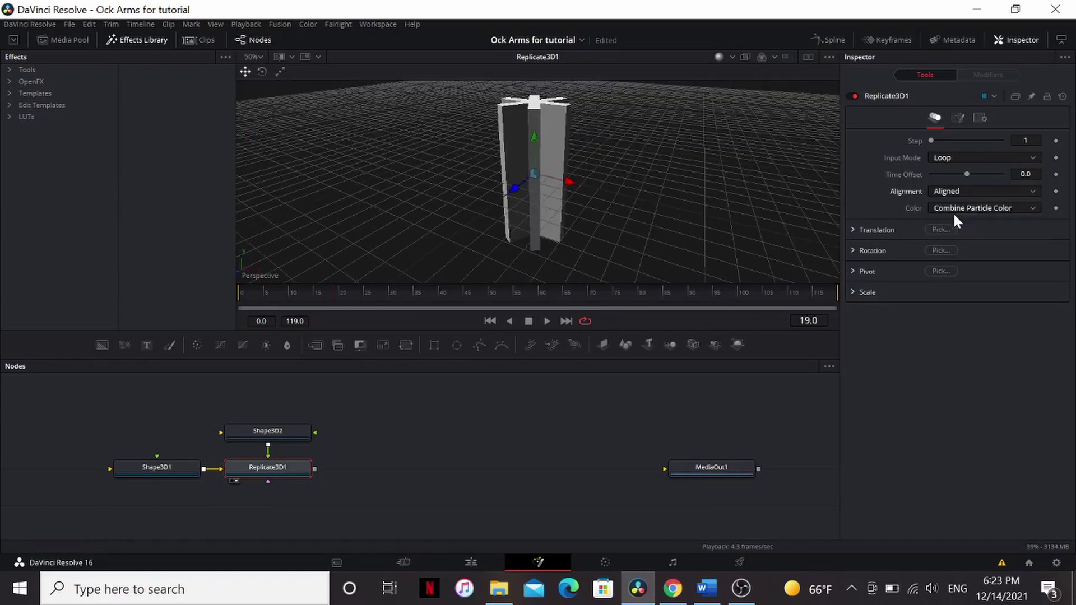
click(852, 293)
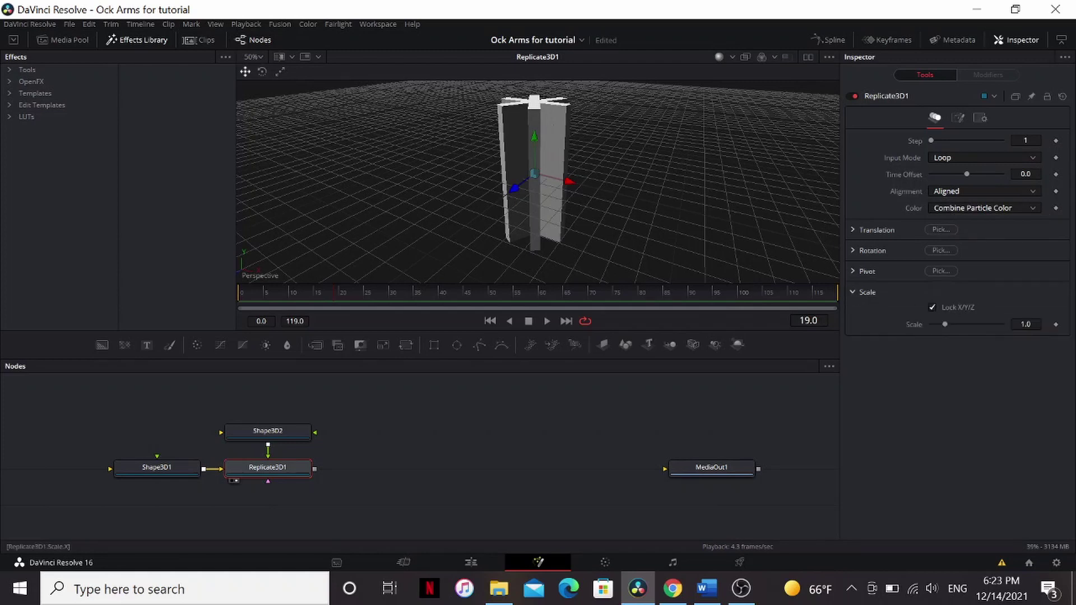
drag(945, 324, 934, 324)
Set the replicated cubes' X translation to 0.07 and inspect the triangular stack from above and from the side
click(852, 228)
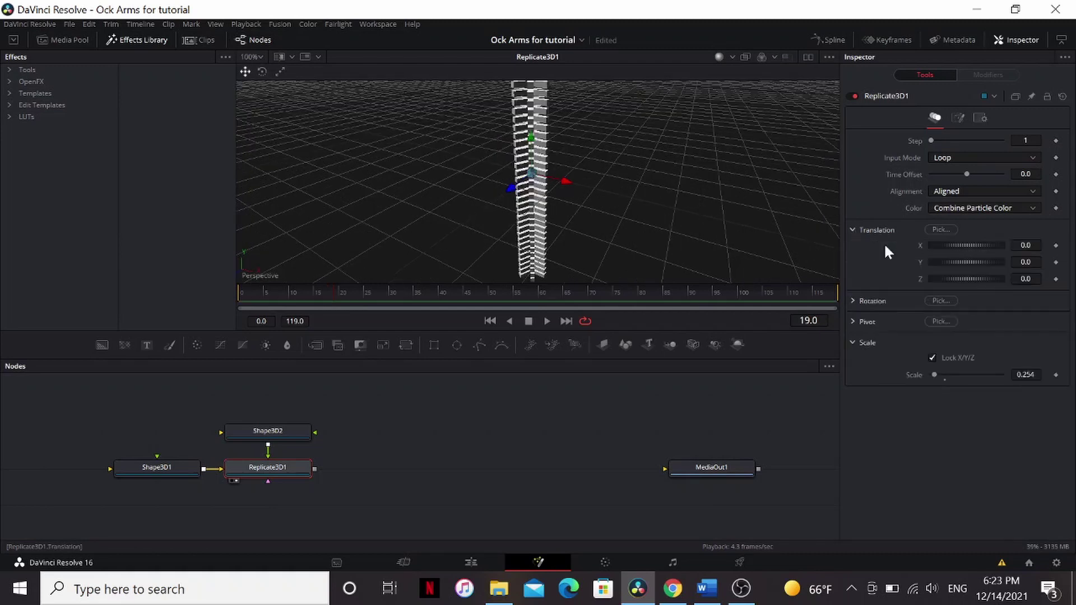
drag(967, 245, 986, 245)
drag(616, 191, 640, 305)
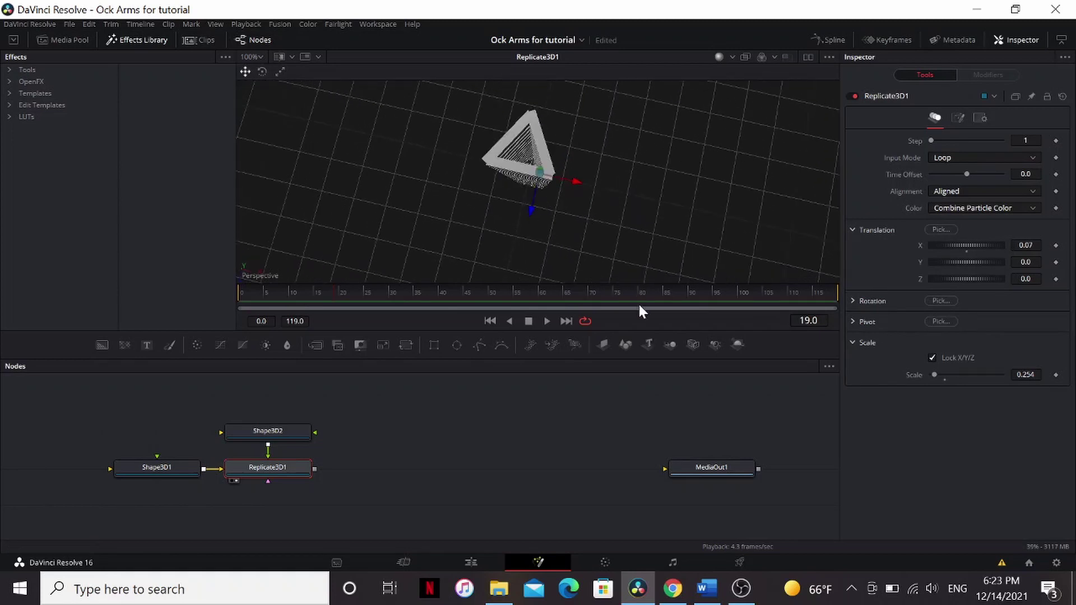
right_click(640, 304)
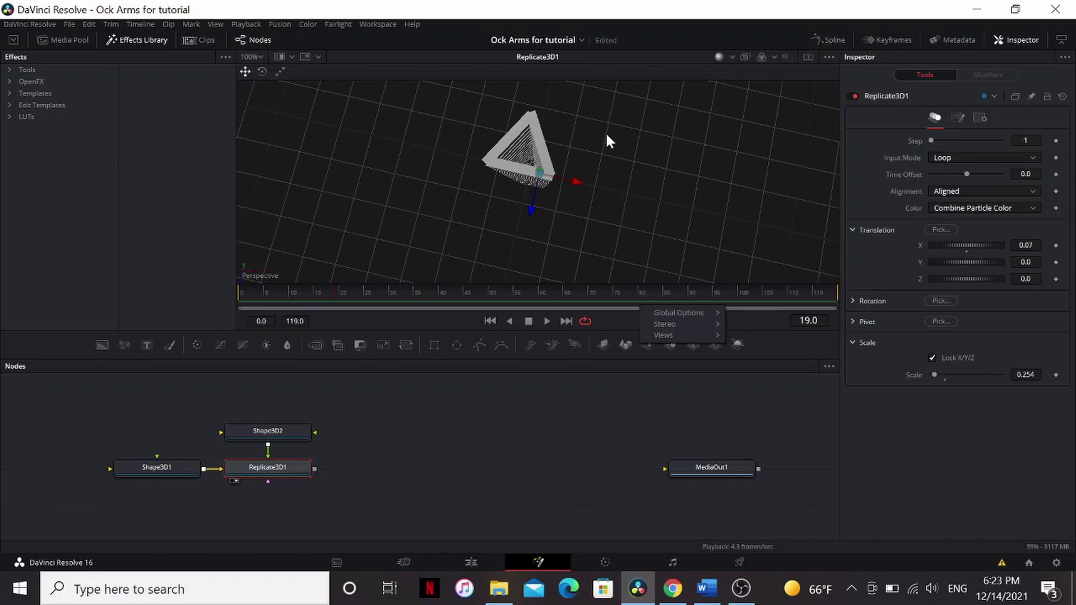
drag(607, 135, 598, 2)
right_click(598, 3)
click(622, 168)
Merge a new Shape3D node with Replicate3D1's output and make it a cylinder with bottom and top caps
drag(626, 345, 311, 469)
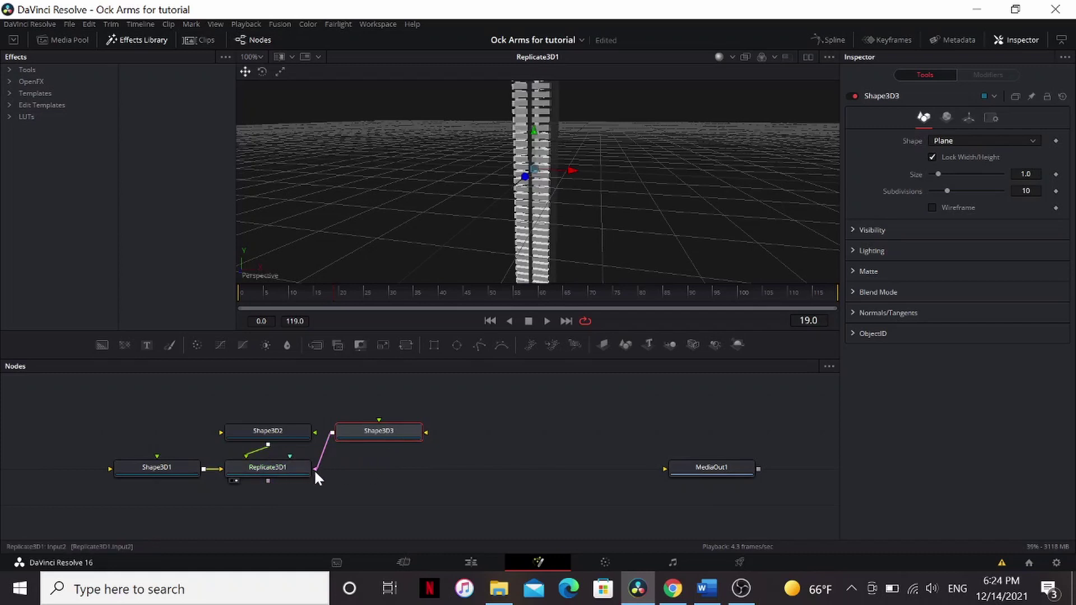
click(956, 138)
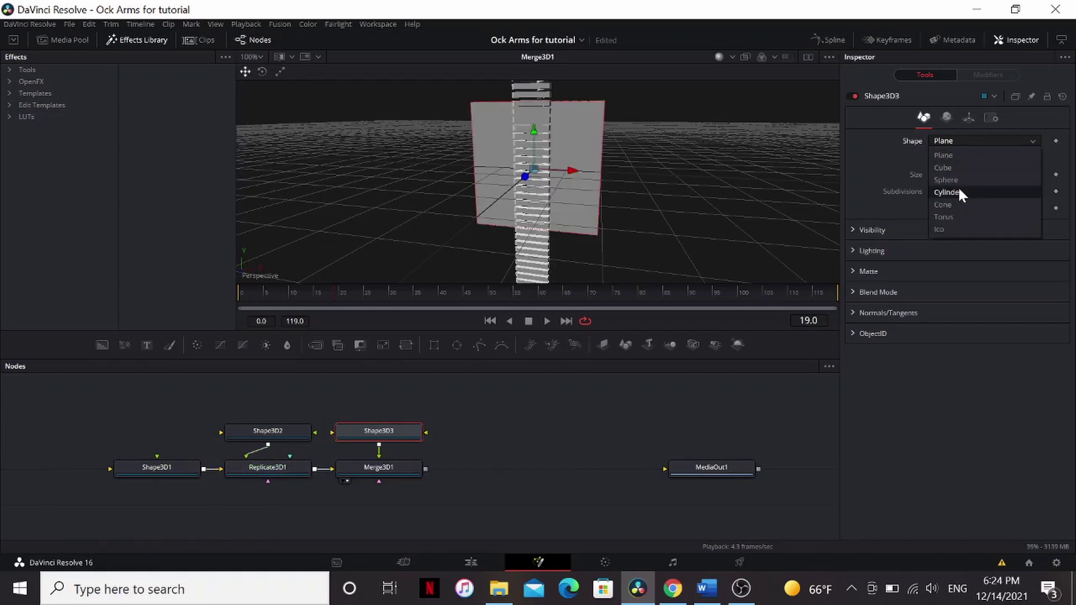
click(957, 187)
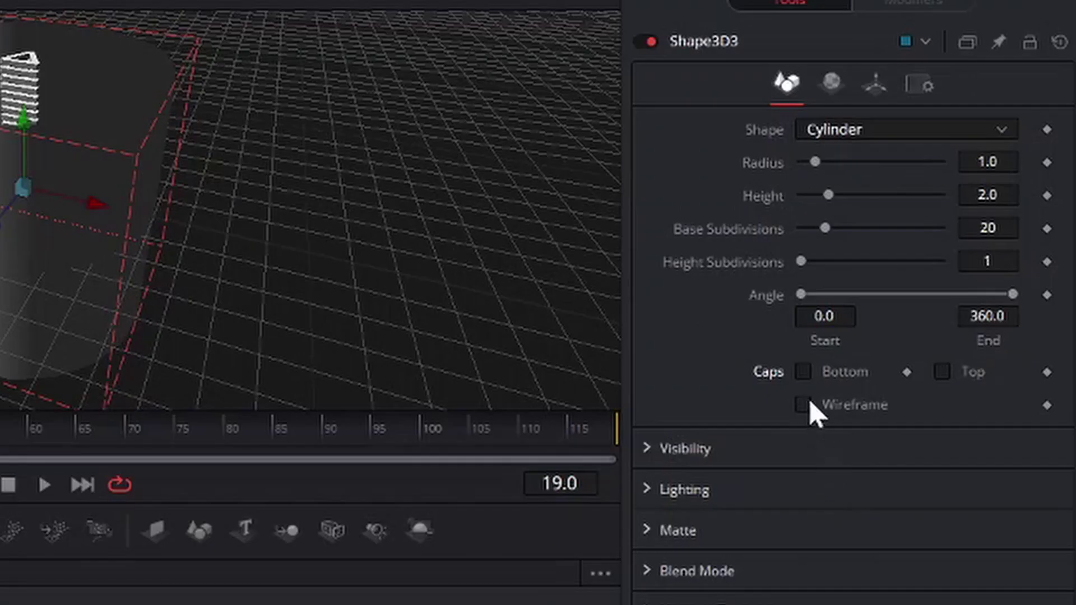
click(803, 372)
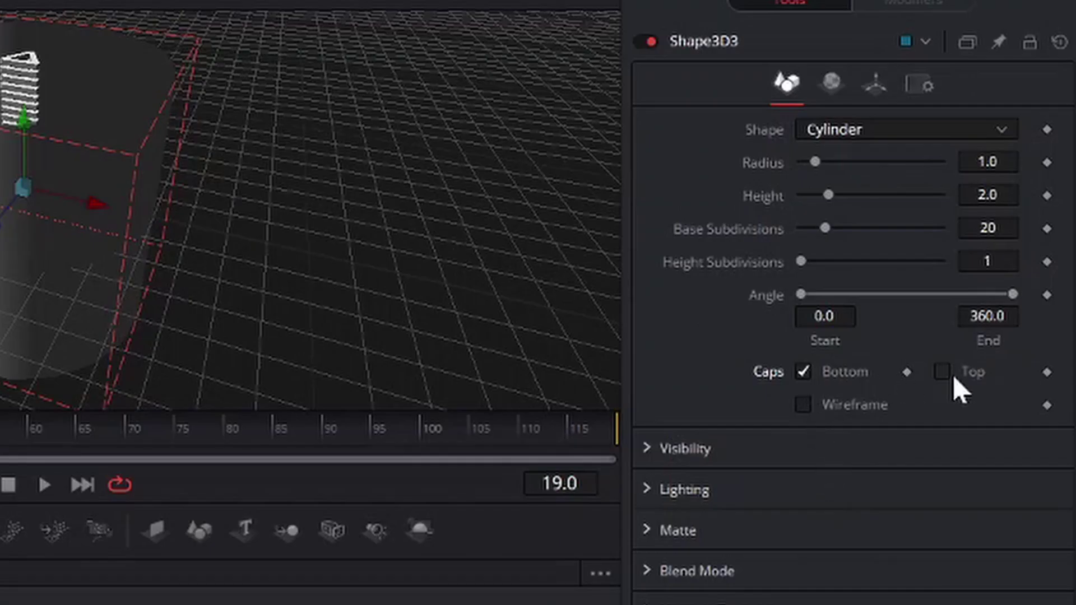
click(942, 372)
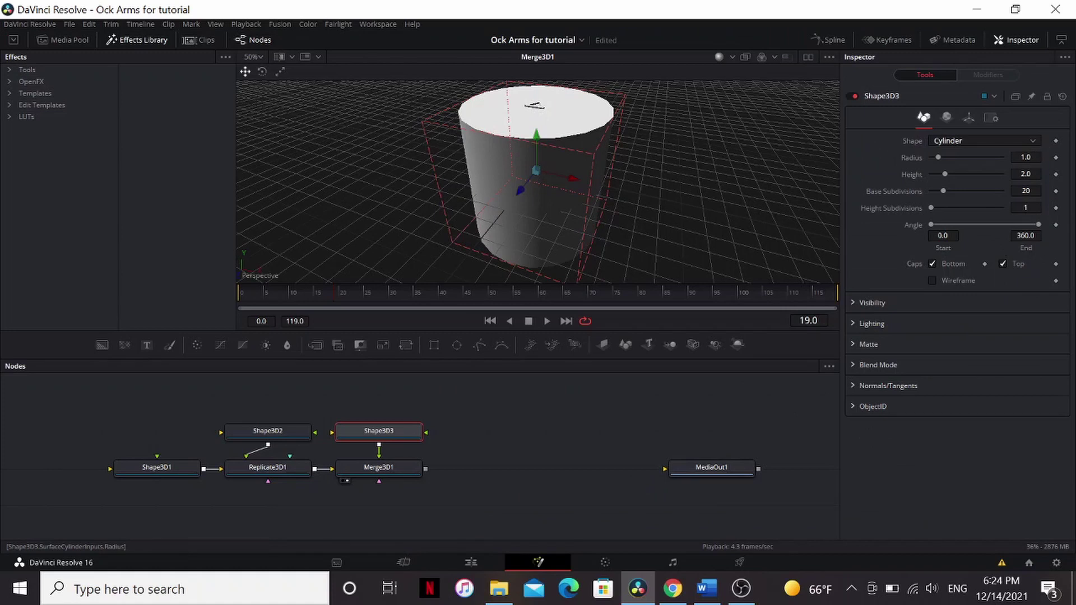
Set the Shape3D3 cylinder's radius to 0.085, height to 2.035 and height subdivisions to 19
drag(938, 157, 933, 158)
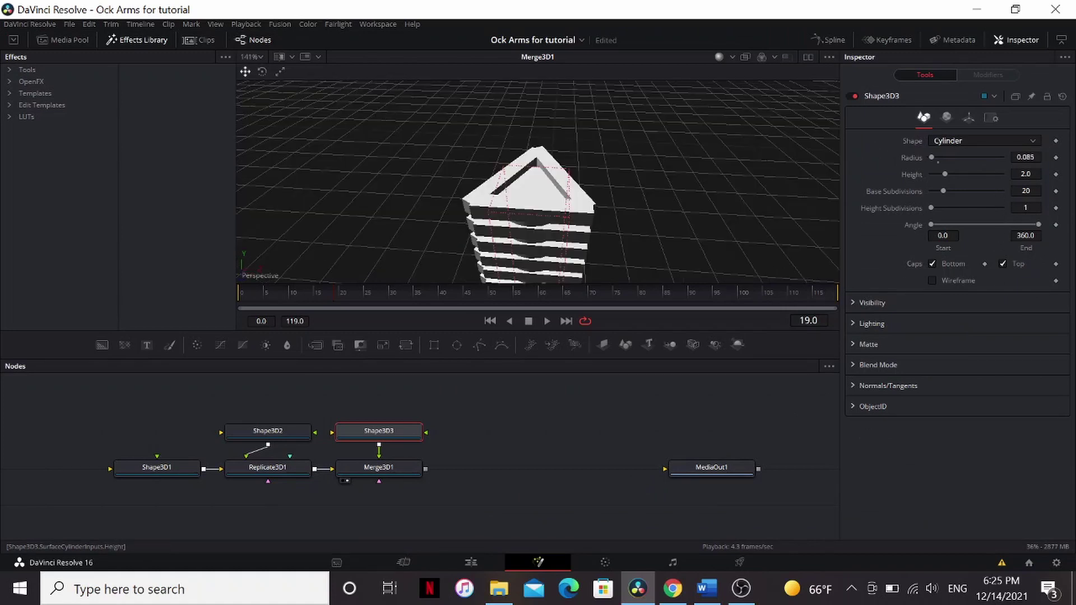
drag(945, 174, 941, 205)
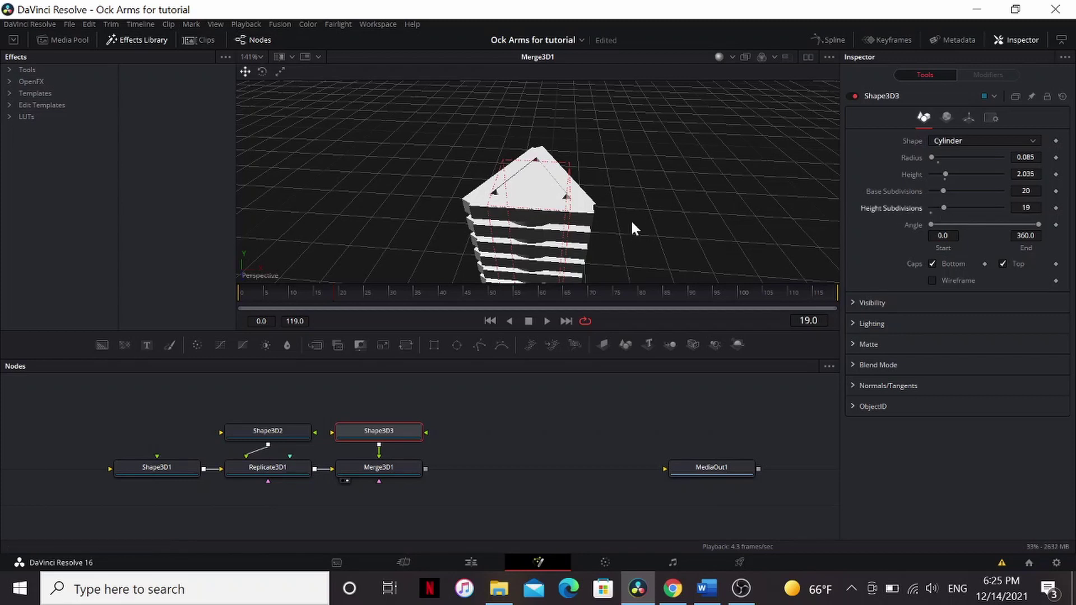
scroll(630, 220, down, 3)
Add a separate Shape3D node above the existing network, display it, and enlarge the viewer area
drag(613, 376, 623, 420)
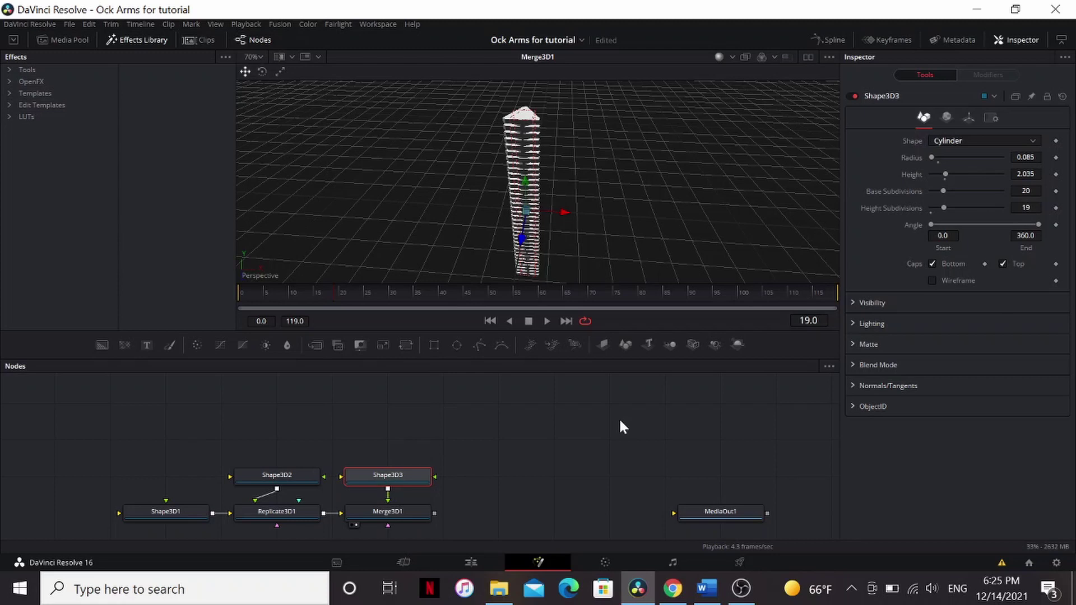
drag(627, 343, 184, 411)
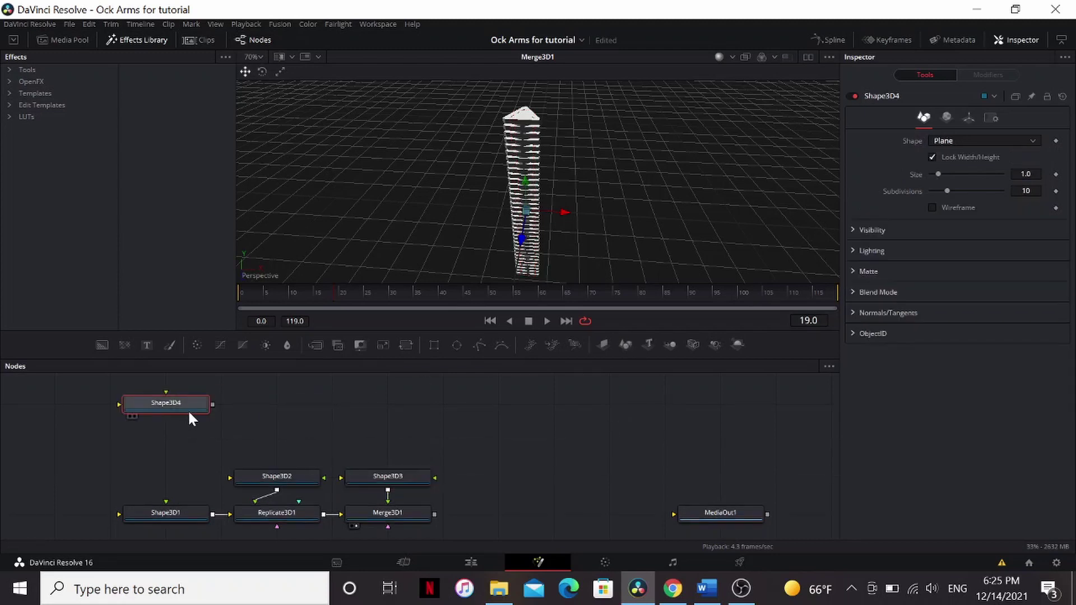
key(1)
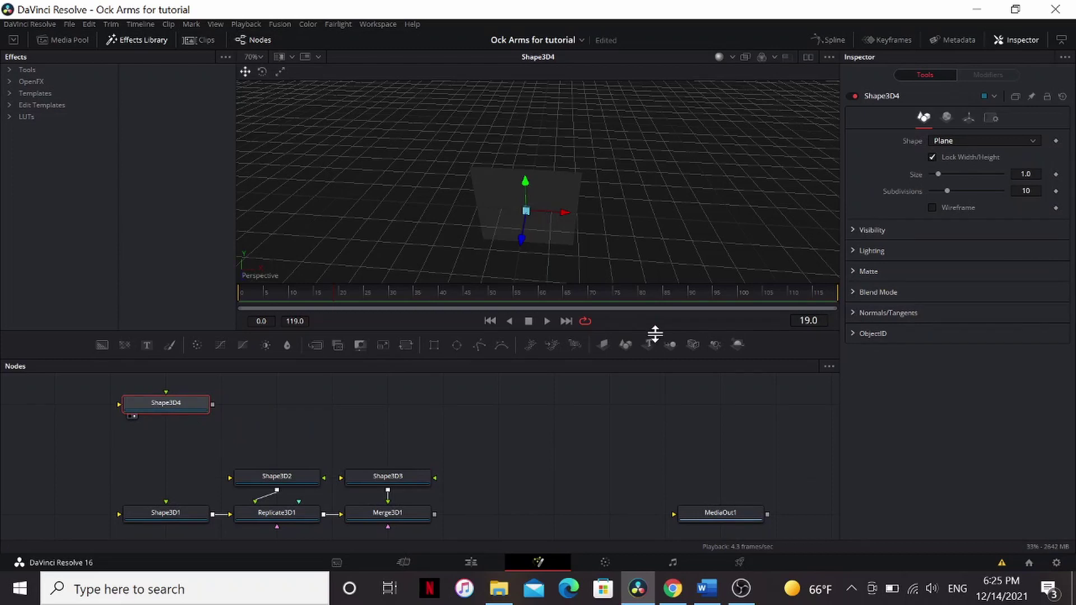
drag(652, 357, 655, 397)
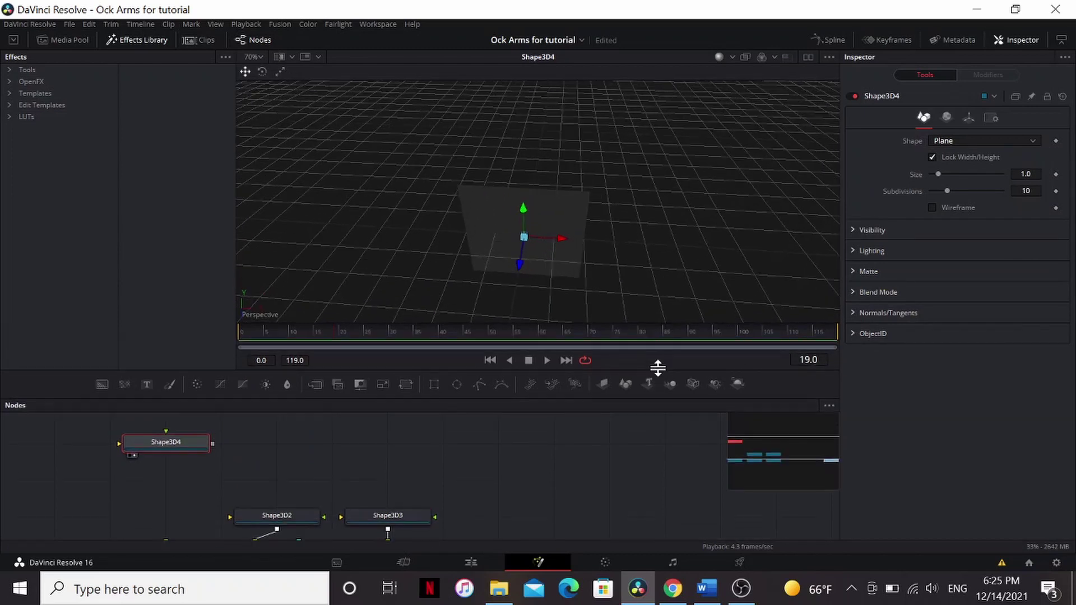
Change Shape3D4 from a plane to a cube and unlock its width, height and depth
click(967, 139)
click(956, 166)
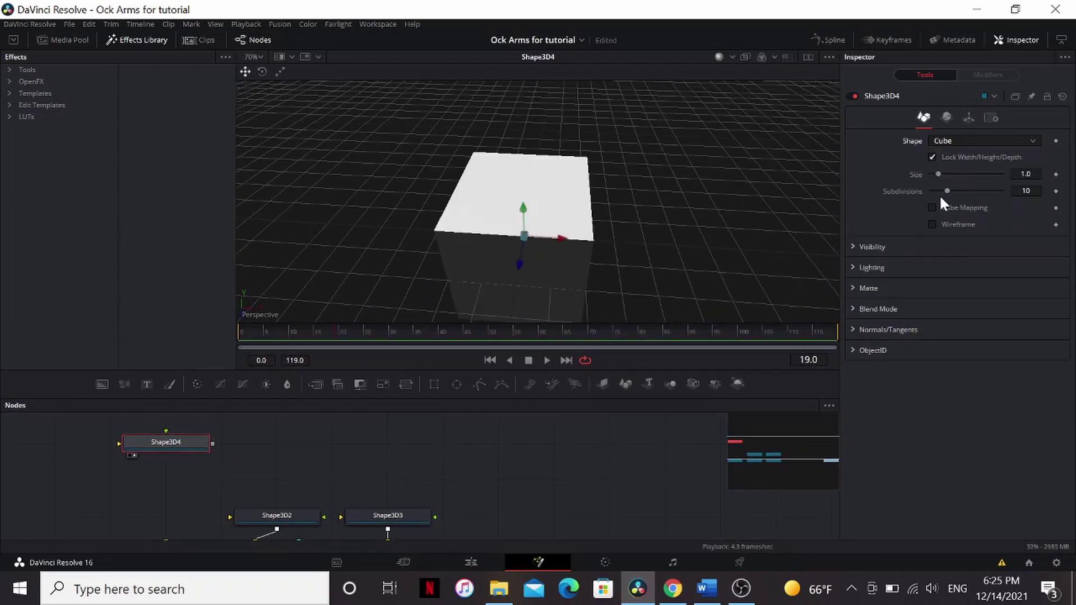
click(932, 157)
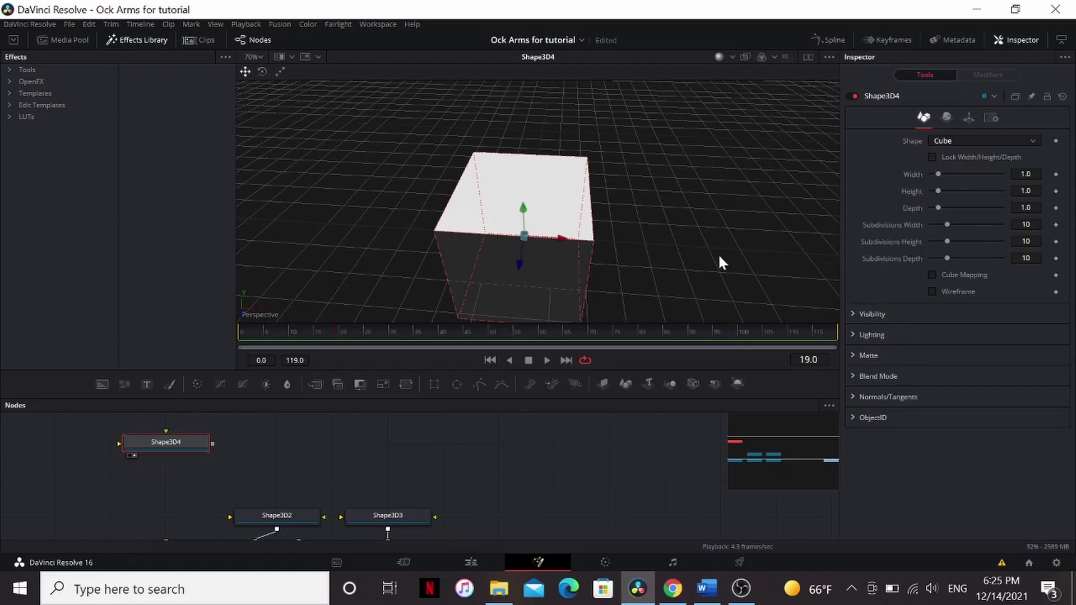
Set the Shape3D4 cube's depth to 0.3 and its width and height subdivisions to 1
drag(718, 255, 689, 206)
double_click(1025, 208)
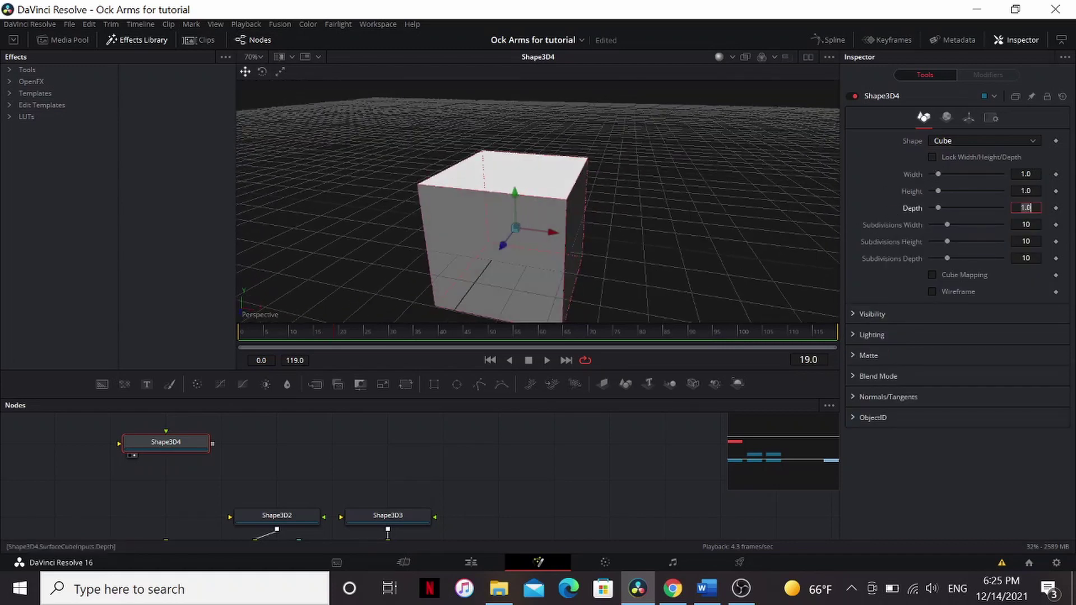
key(BackSpace)
key(Return)
drag(944, 222, 857, 243)
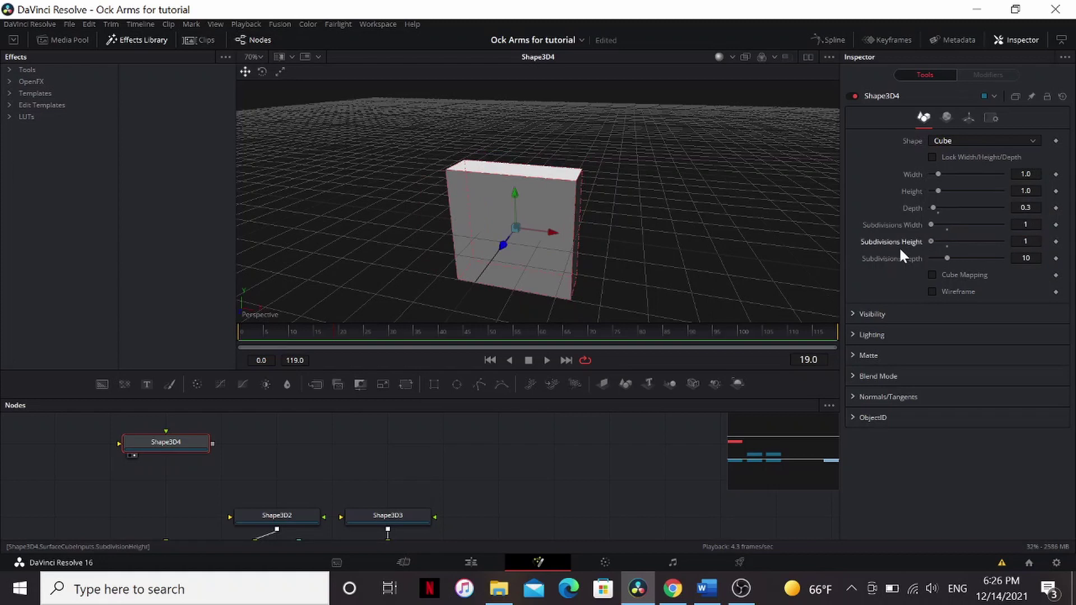
Set the Shape3D4 cube's Y translation to 0.5
click(969, 118)
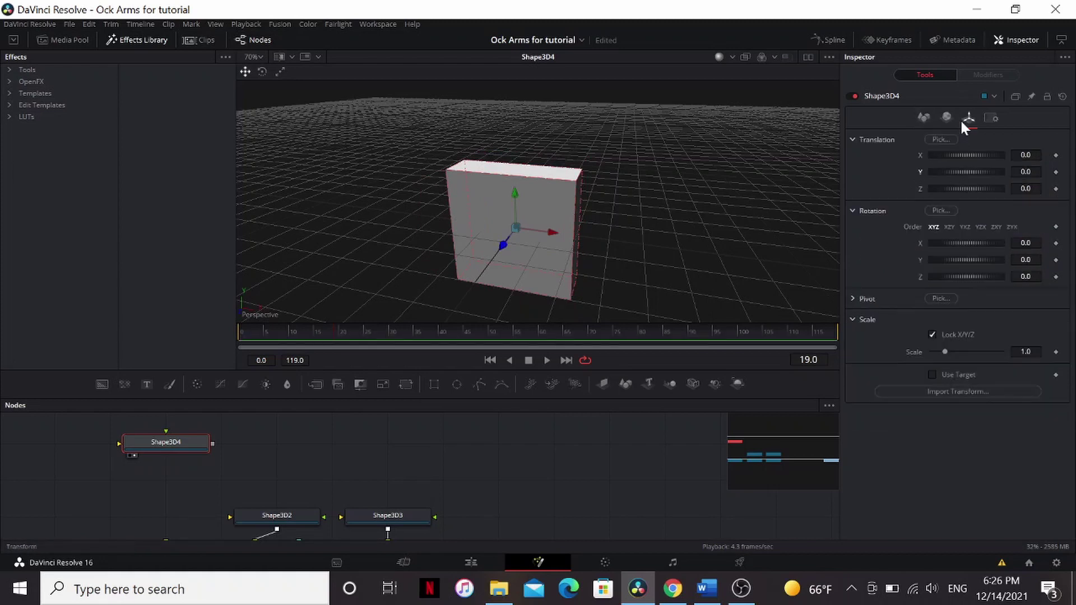
click(1026, 172)
text(.5)
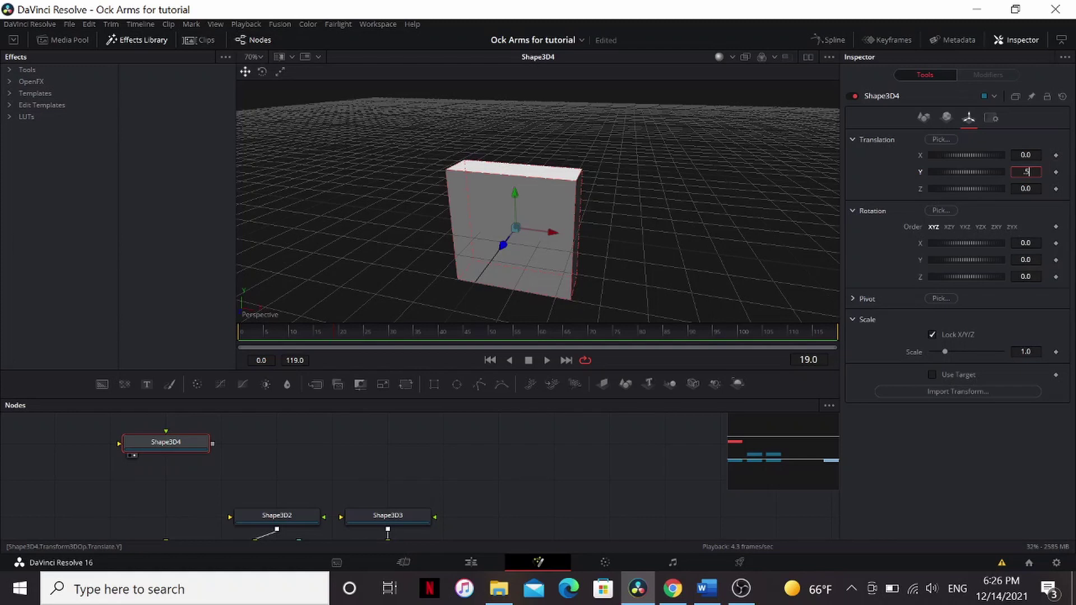
key(Return)
drag(464, 229, 498, 223)
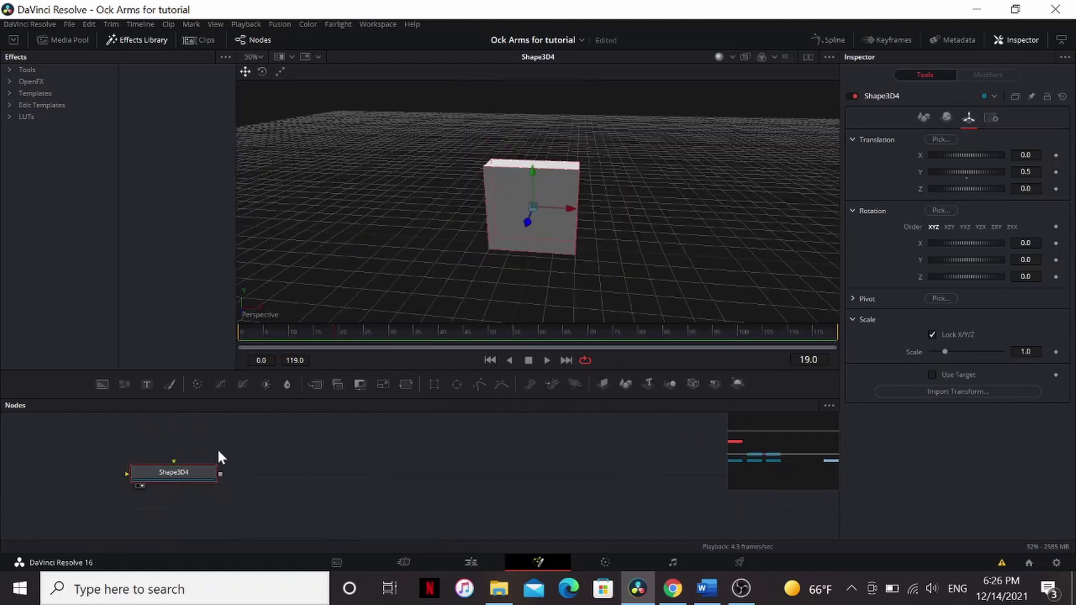
Add a Duplicate 3D node after Shape3D4, with the last copy at 3 and a Y offset of about 1.097
key(shift+space)
text(dup)
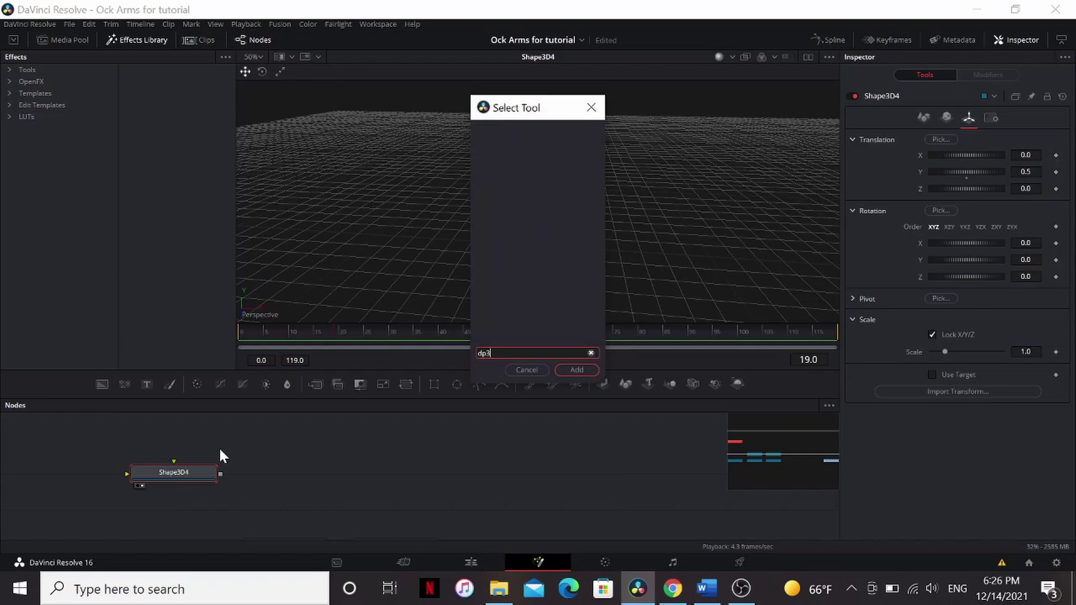
key(Return)
drag(958, 140, 969, 140)
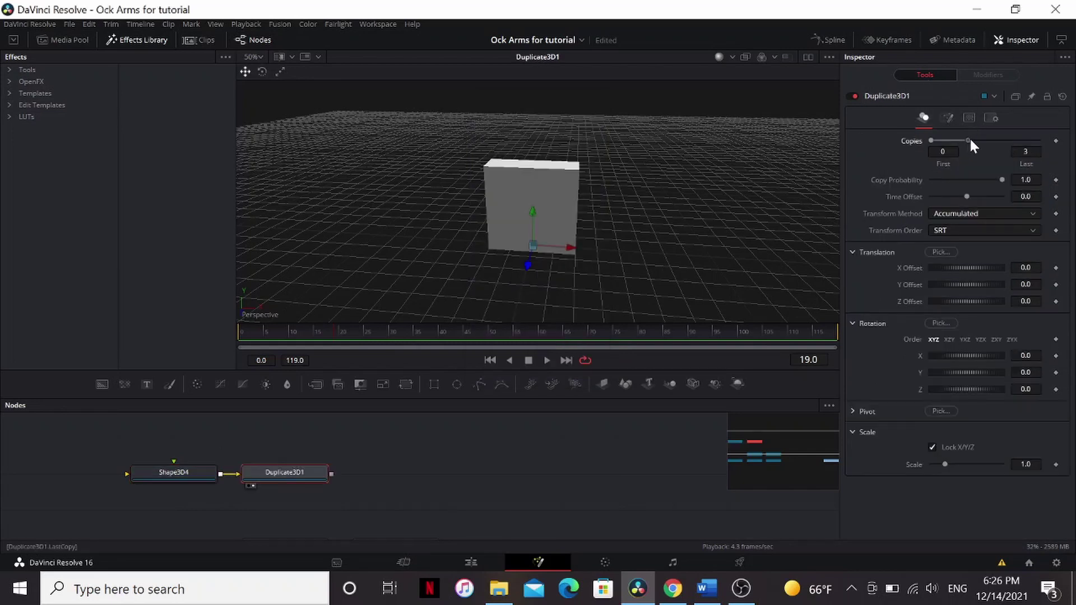
mouse_move(974, 283)
mouse_down()
mouse_move(1007, 281)
mouse_move(994, 283)
mouse_up()
drag(684, 184, 617, 130)
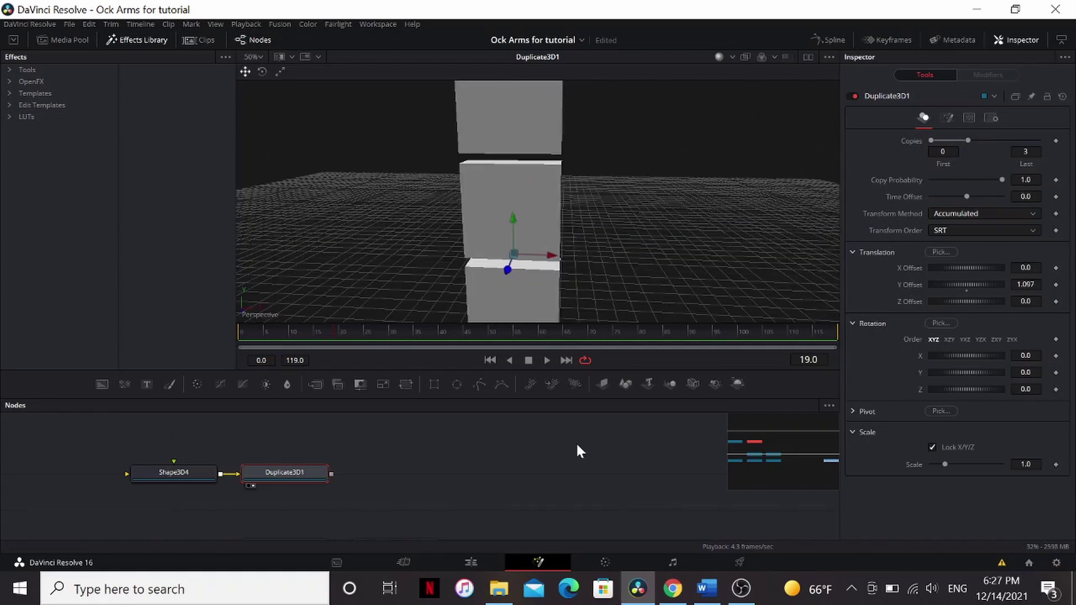
Add a Bender 3D node after Duplicate3D1 and change its bender type to Taper
key(shift+space)
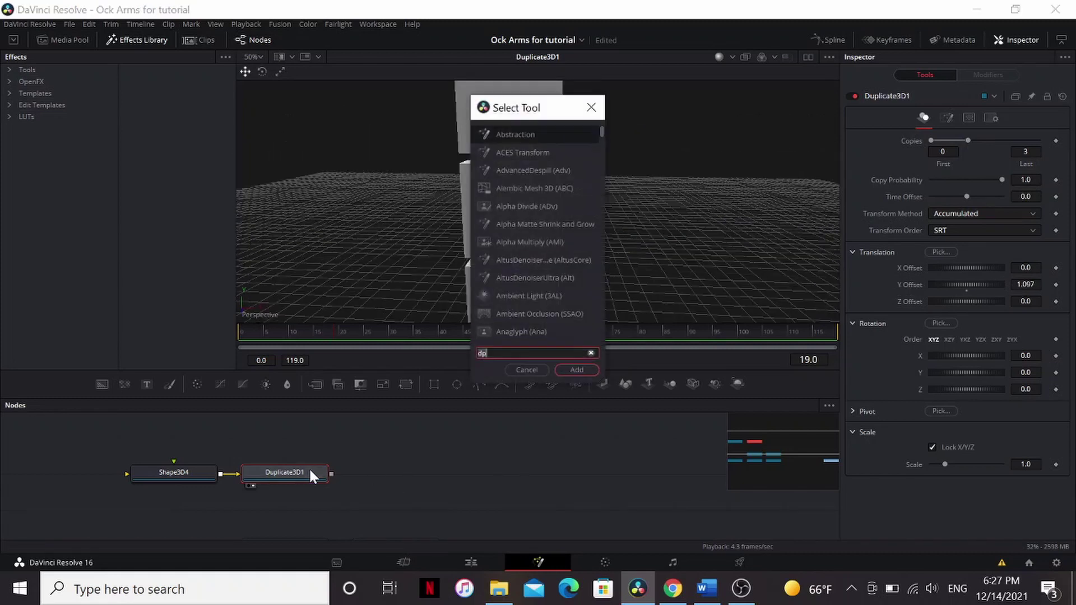
text(ben)
key(Return)
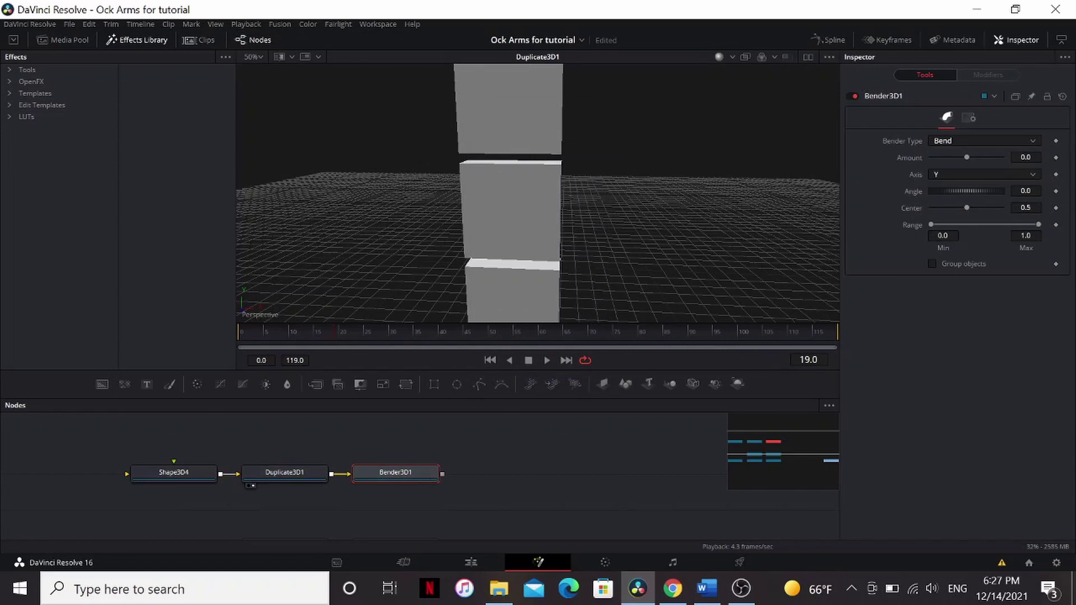
click(945, 141)
click(964, 166)
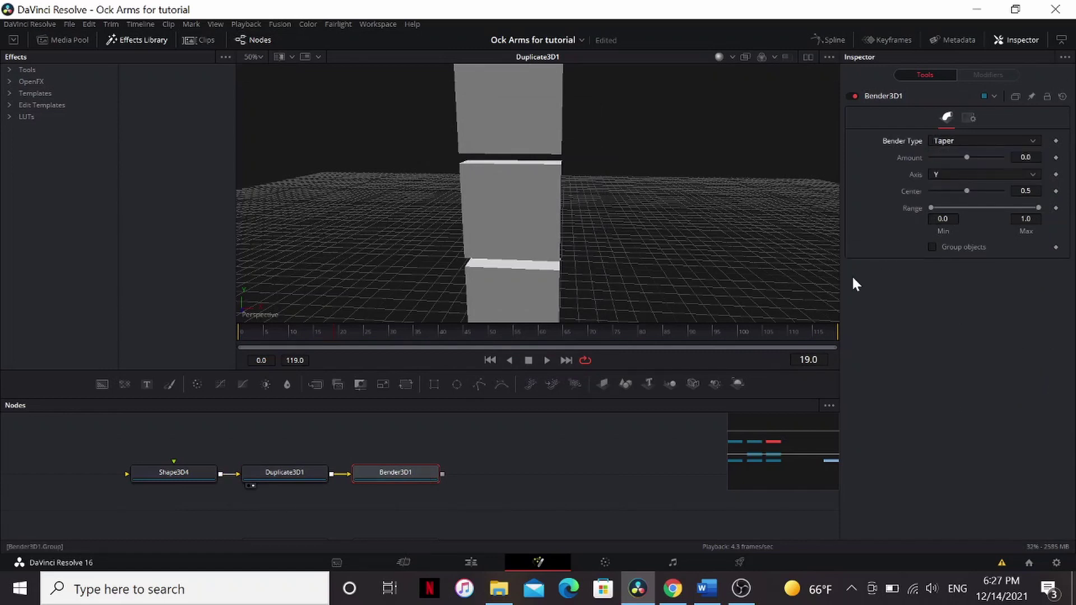
Display Bender3D1, group its objects and set the taper amount to 0.6
key(1)
mouse_move(966, 158)
mouse_down()
mouse_move(977, 162)
mouse_move(950, 163)
mouse_move(980, 166)
mouse_up()
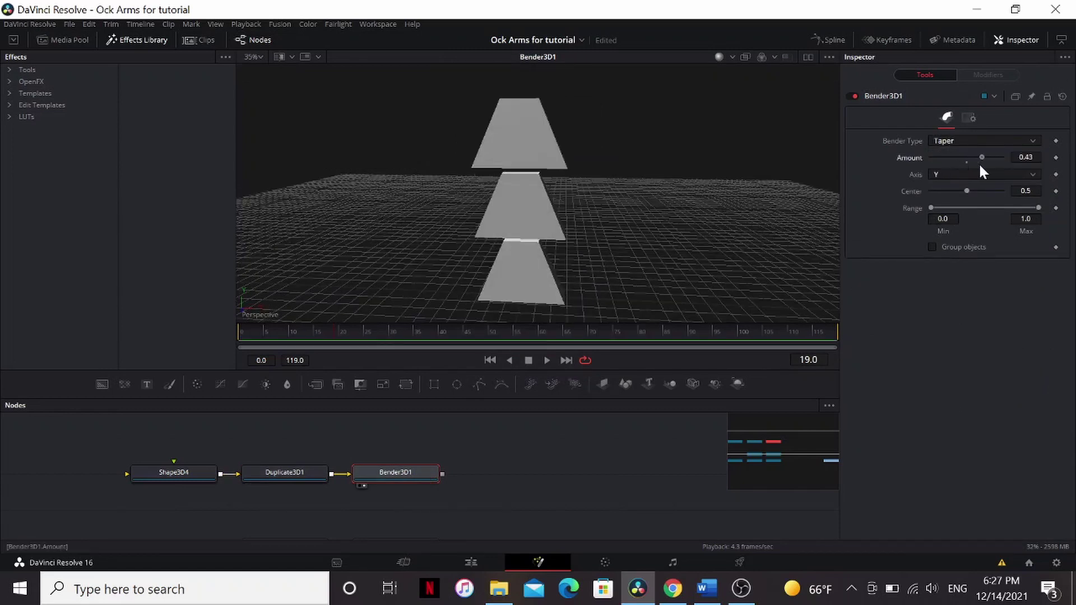
click(932, 246)
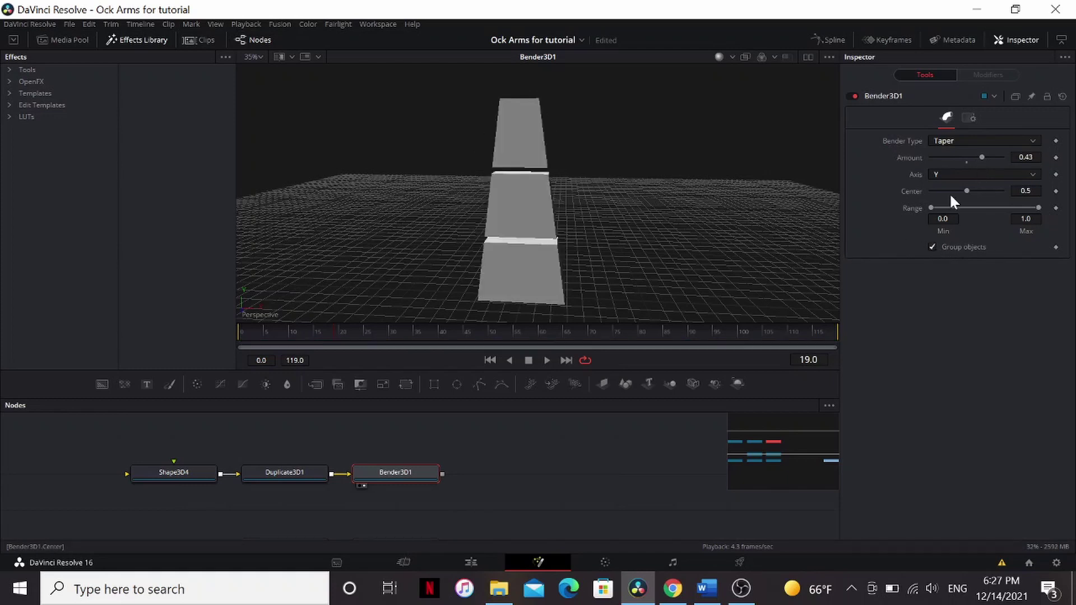
click(983, 157)
drag(982, 157, 984, 155)
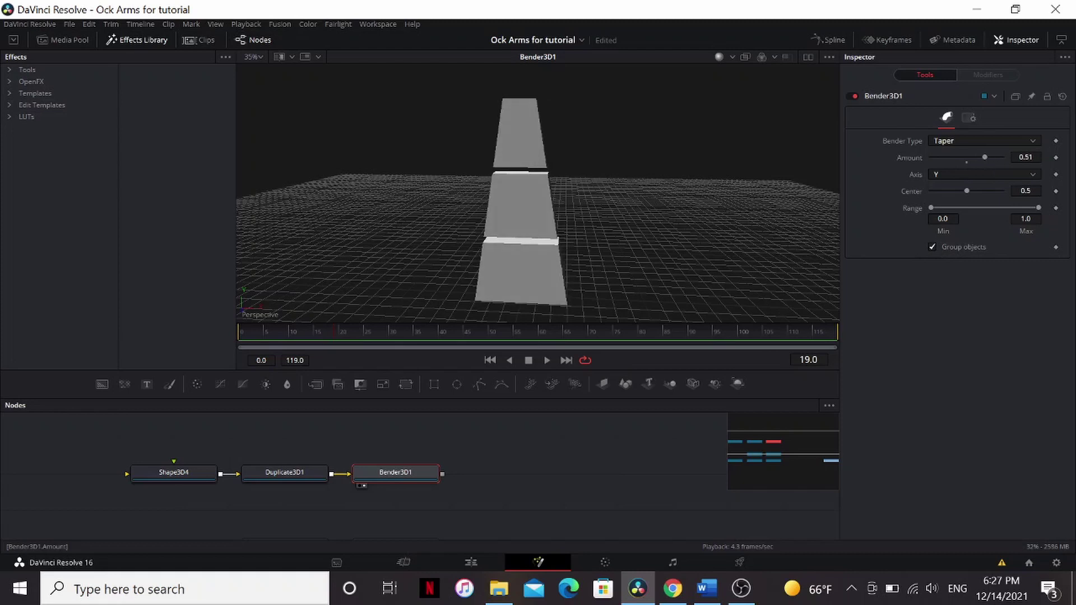
click(1026, 157)
key(BackSpace)
key(BackSpace)
key(BackSpace)
key(BackSpace)
text(0.6)
key(Return)
Add a second Bender 3D node after Bender3D1 with grouped objects, center 0.0 and a bend amount of about 0.284
key(shift+space)
text(bend)
key(Return)
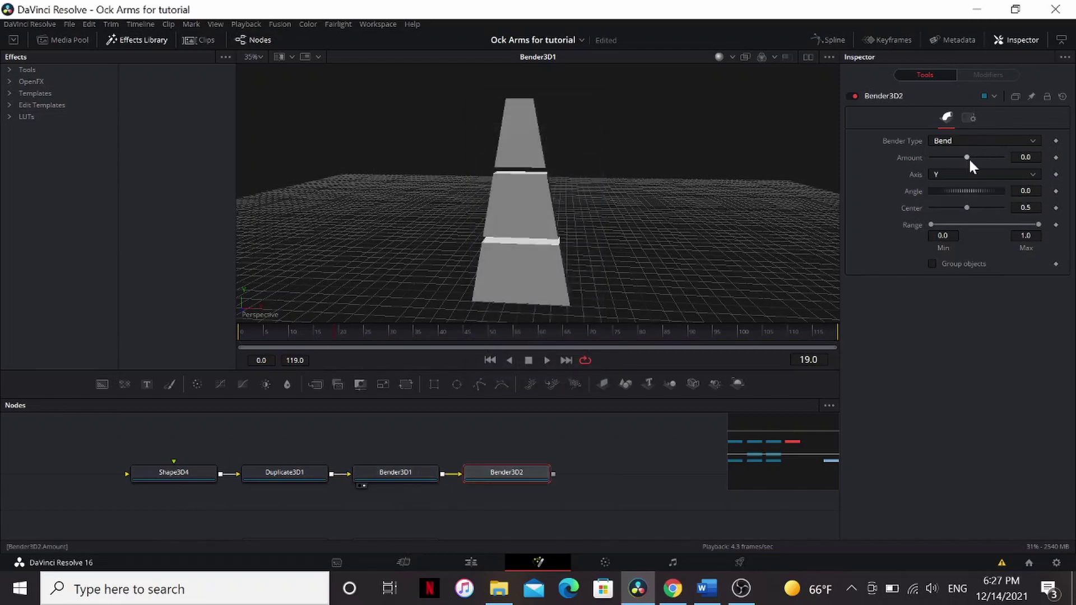
click(932, 263)
mouse_move(965, 154)
mouse_down()
mouse_move(982, 154)
mouse_move(941, 168)
mouse_move(971, 158)
mouse_up()
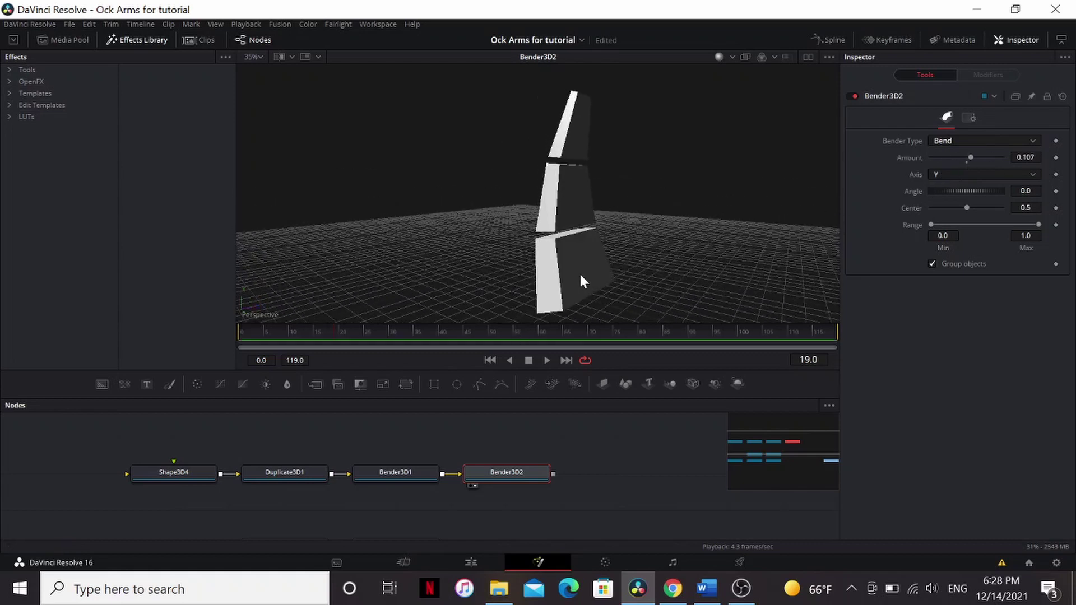
drag(967, 207, 894, 223)
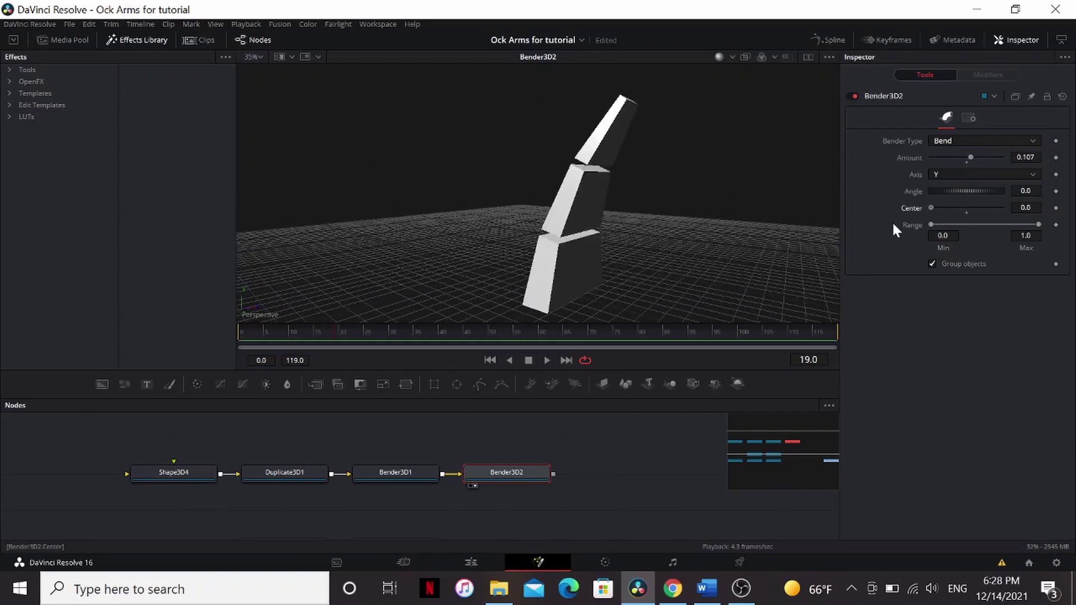
drag(971, 157, 976, 157)
Add a Transform 3D node after Bender3D2 and scale the claw down to about 0.187
key(shift+space)
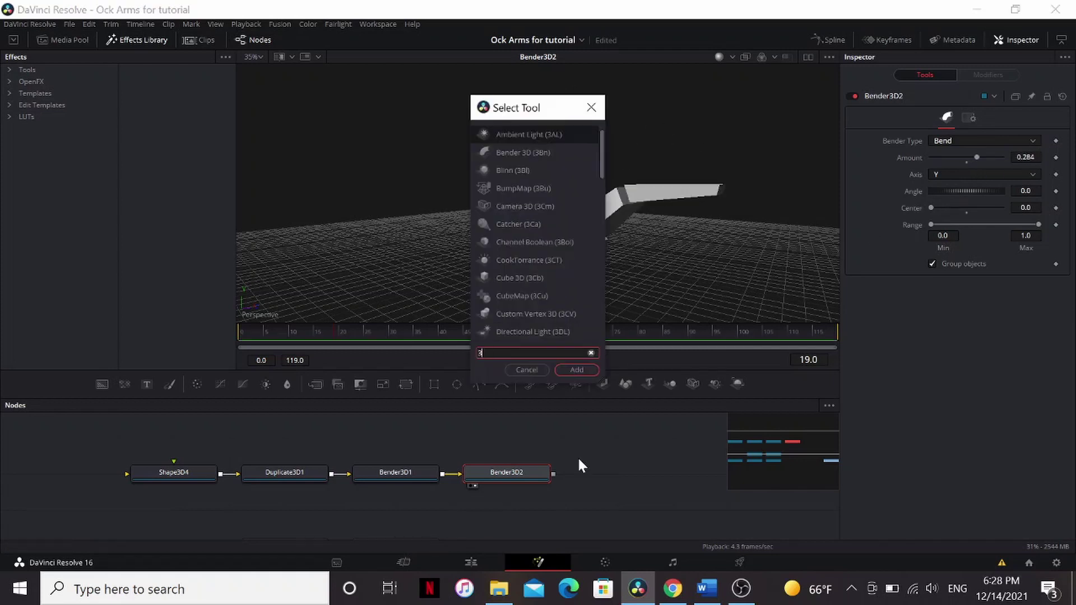
text(3tf)
key(Return)
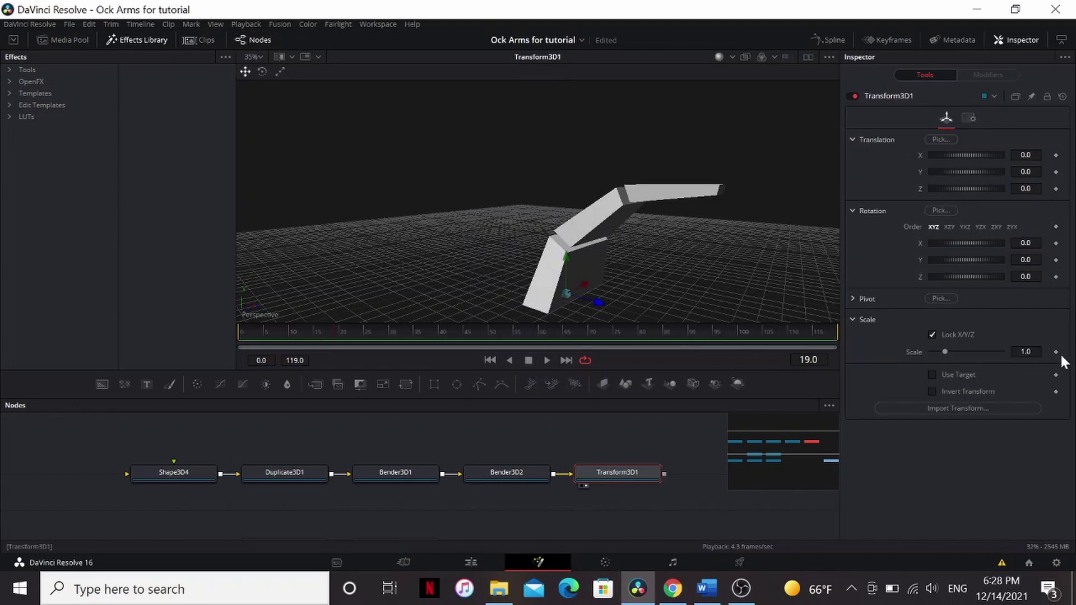
drag(946, 352, 934, 352)
key(f)
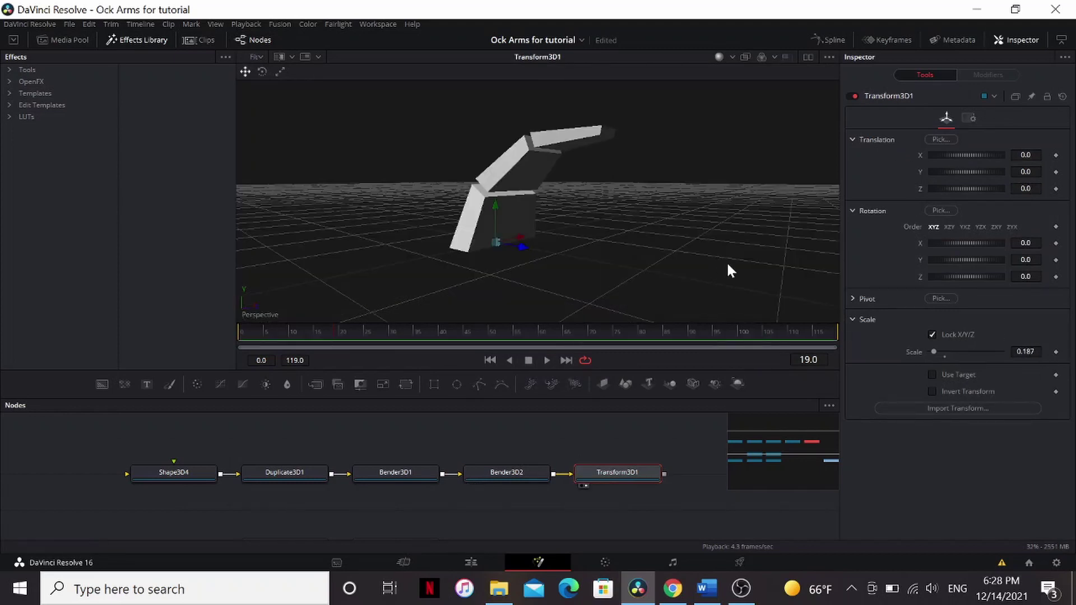
Add a Duplicate 3D node after Transform3D1, with the last copy at 3 and a Y rotation of 120
key(shift+space)
text(dp)
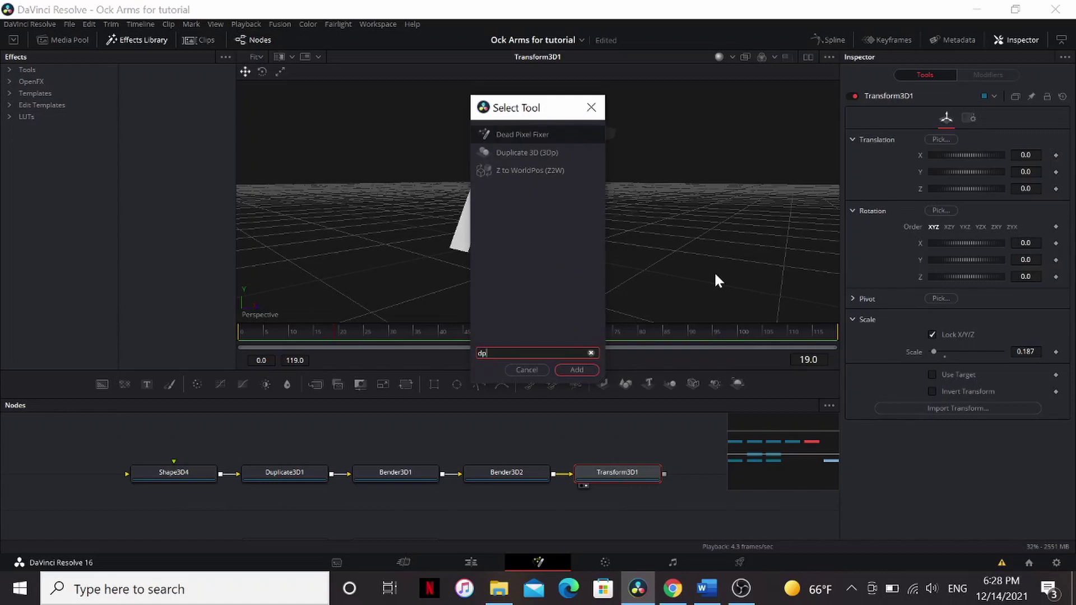
key(Down)
key(Return)
double_click(1026, 152)
text(3)
key(Tab)
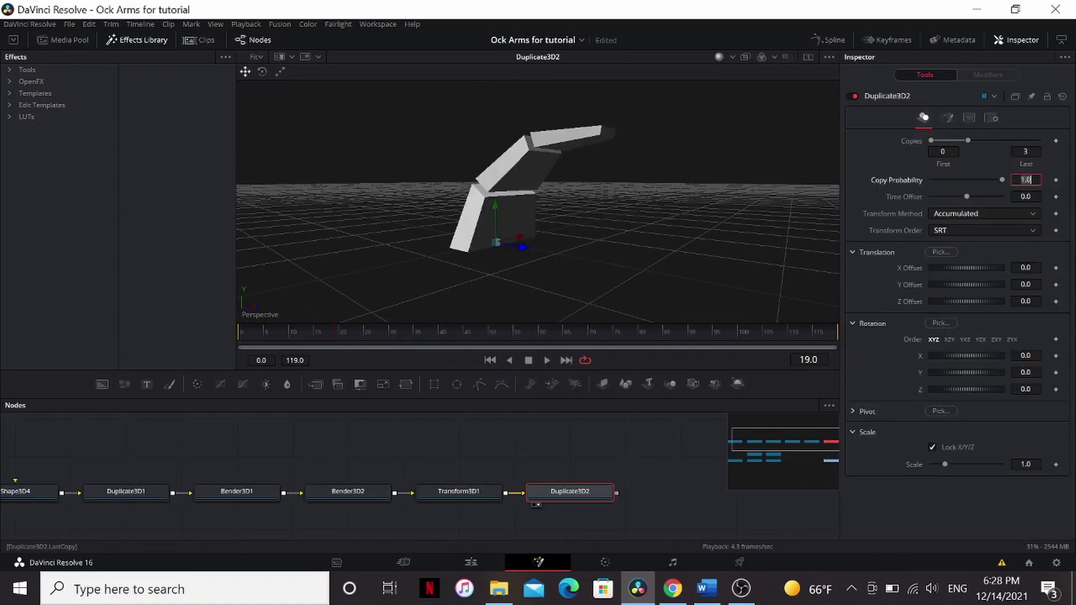
double_click(1026, 373)
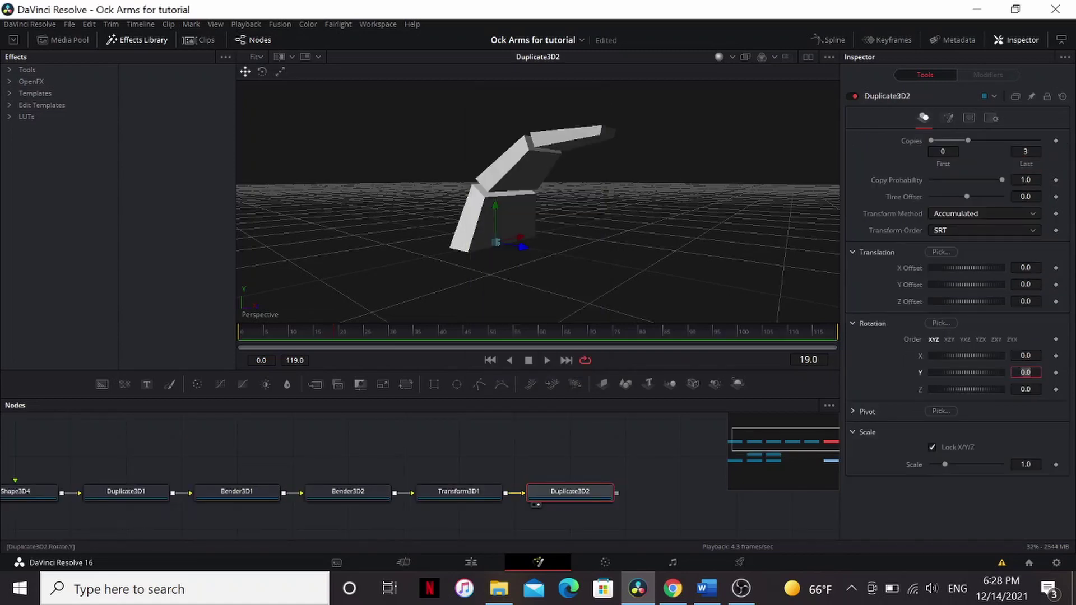
text(120)
key(Tab)
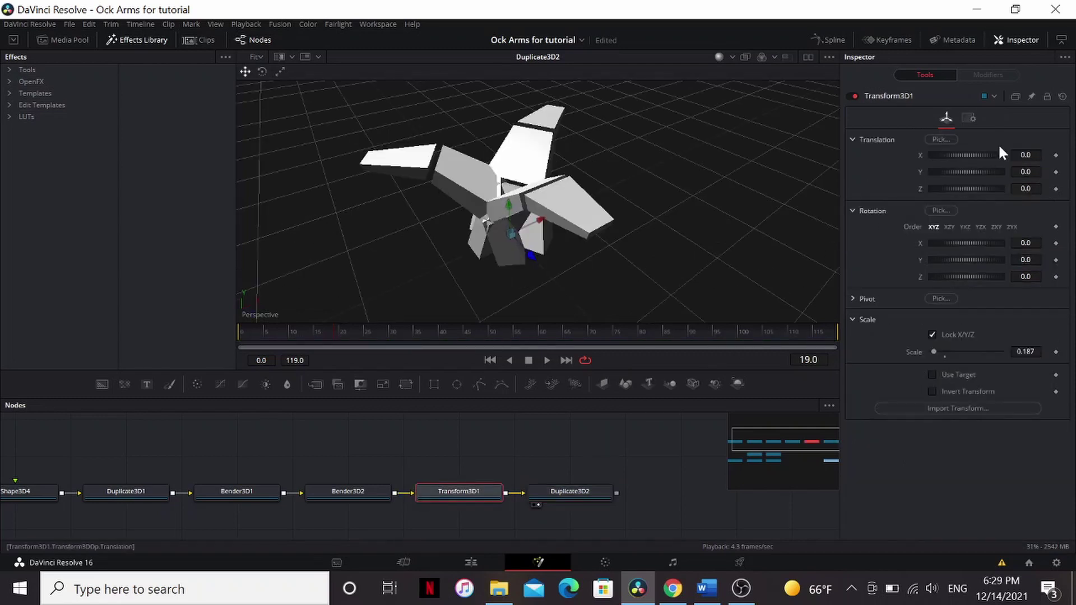
Open the claws outward by moving Transform3D1 to Z -0.14, reversing the Bender3D2 bend and tilting Transform3D1 about X
click(1026, 189)
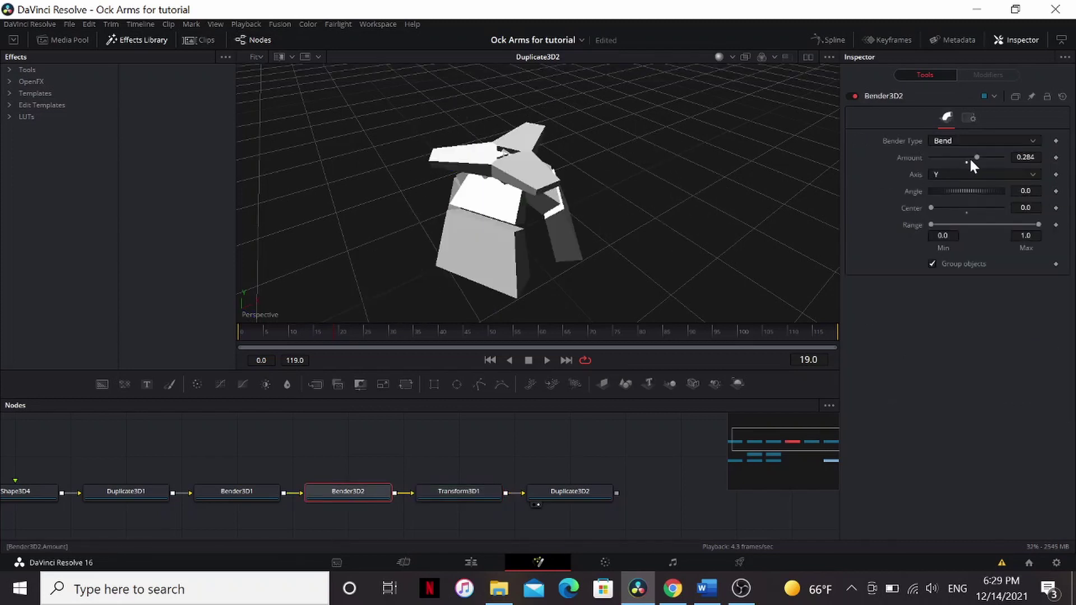
drag(975, 154, 962, 157)
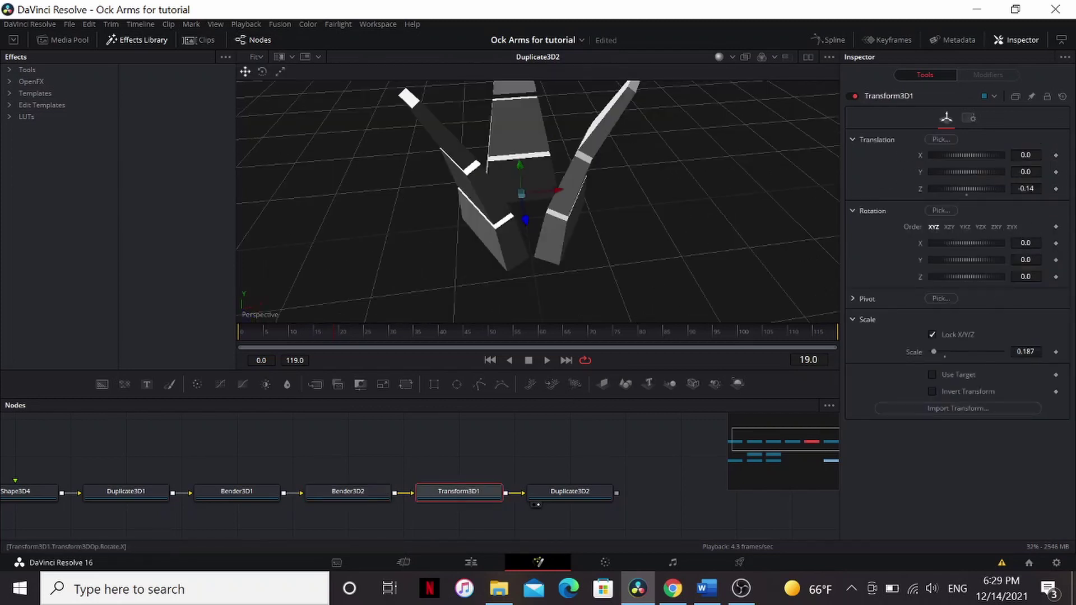
drag(967, 243, 936, 243)
Add a Transform 3D node after Duplicate3D2, connect its output to Merge3D1 and display the merged arm
key(shift+space)
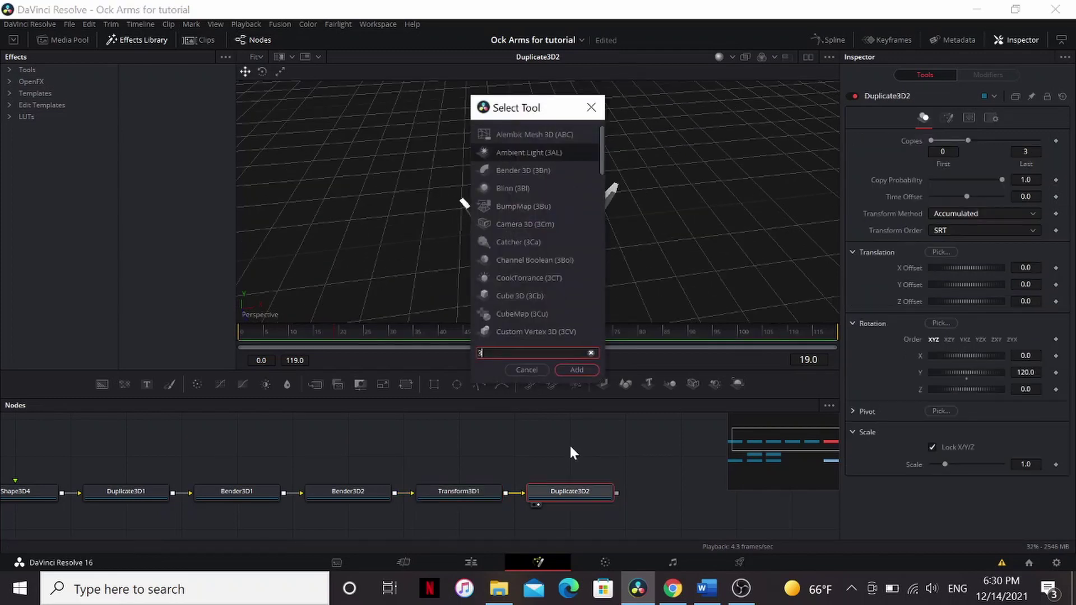
text(transform 3d)
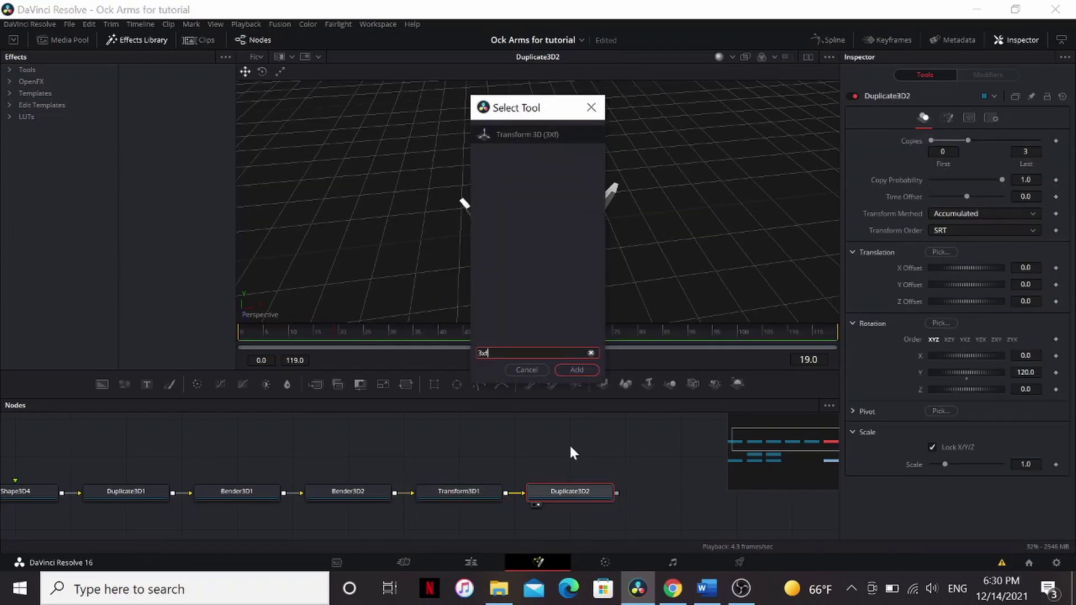
key(Return)
drag(708, 493, 238, 459)
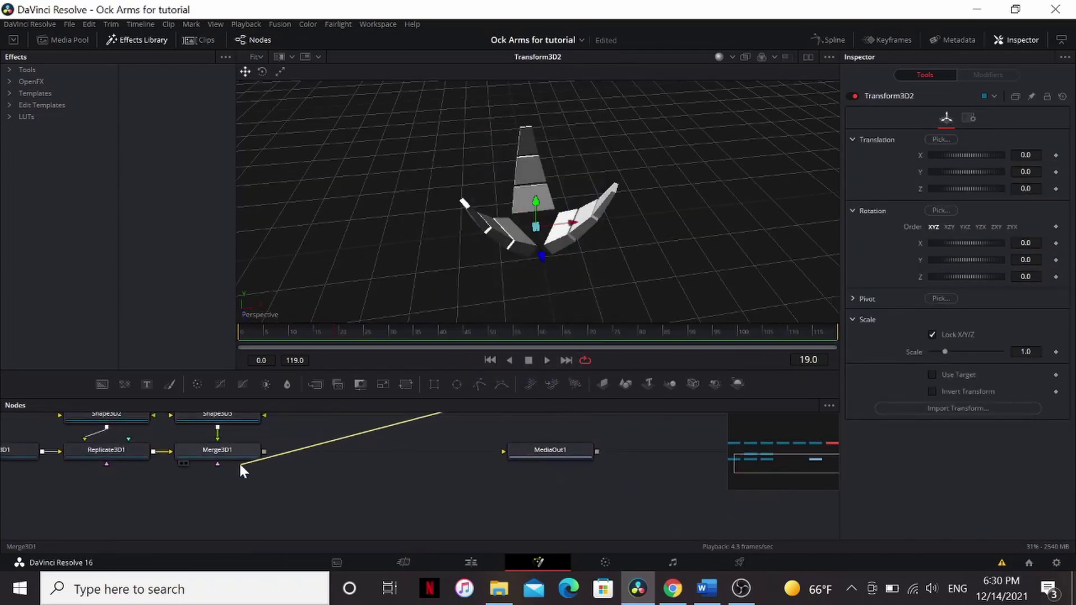
click(239, 458)
key(1)
scroll(657, 451, up, 2)
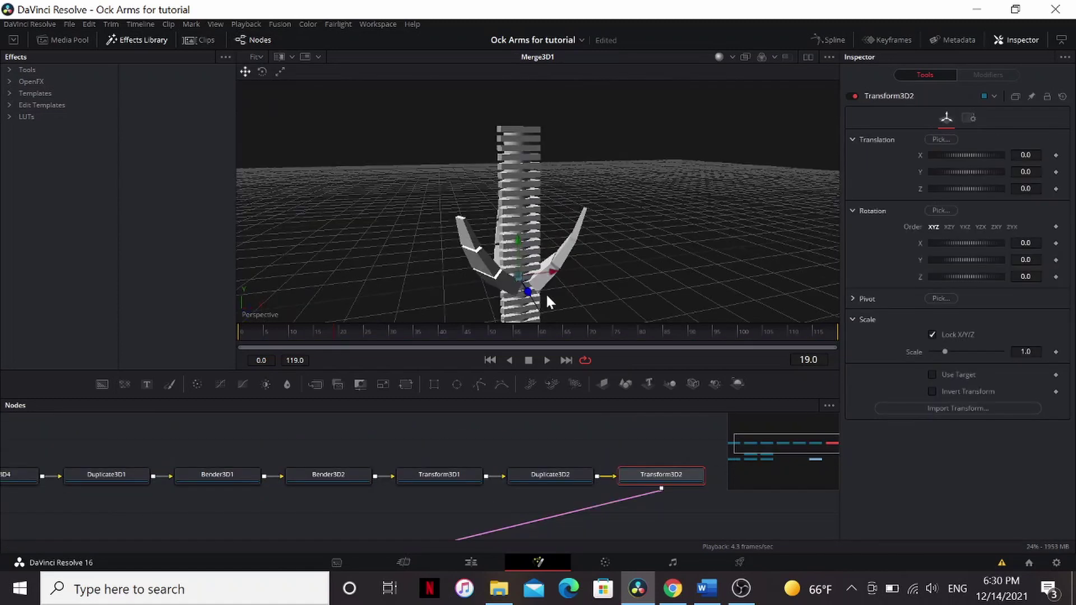
Fit the claws on the arm's upper end using Transform3D2 with Y translation about 0.9996, scale about 0.732 and Y rotation 56
drag(518, 239, 526, 93)
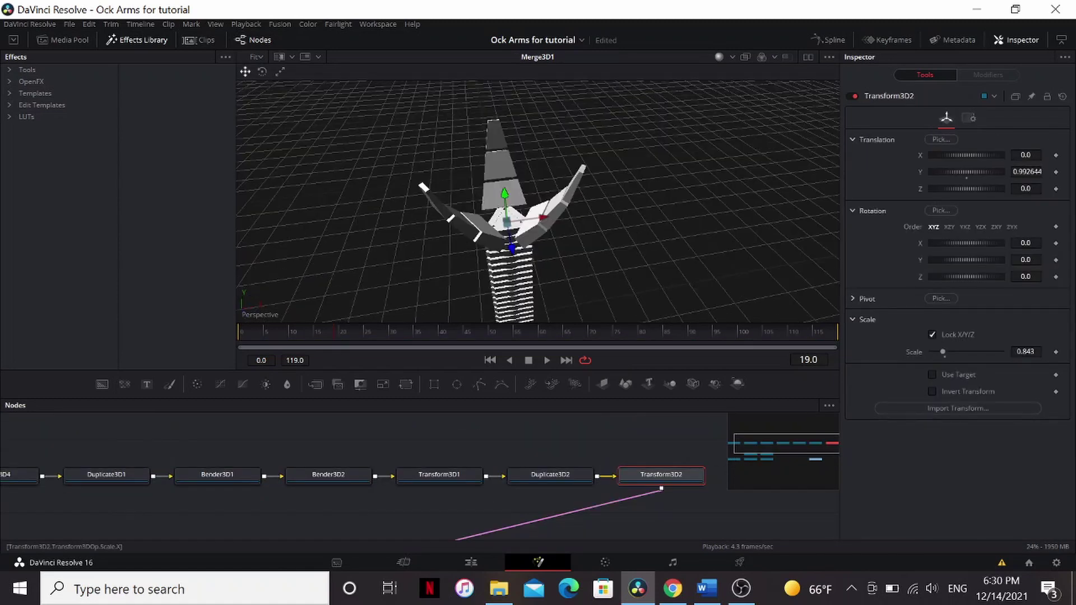
drag(943, 352, 940, 352)
drag(968, 261, 1001, 260)
drag(619, 261, 785, 190)
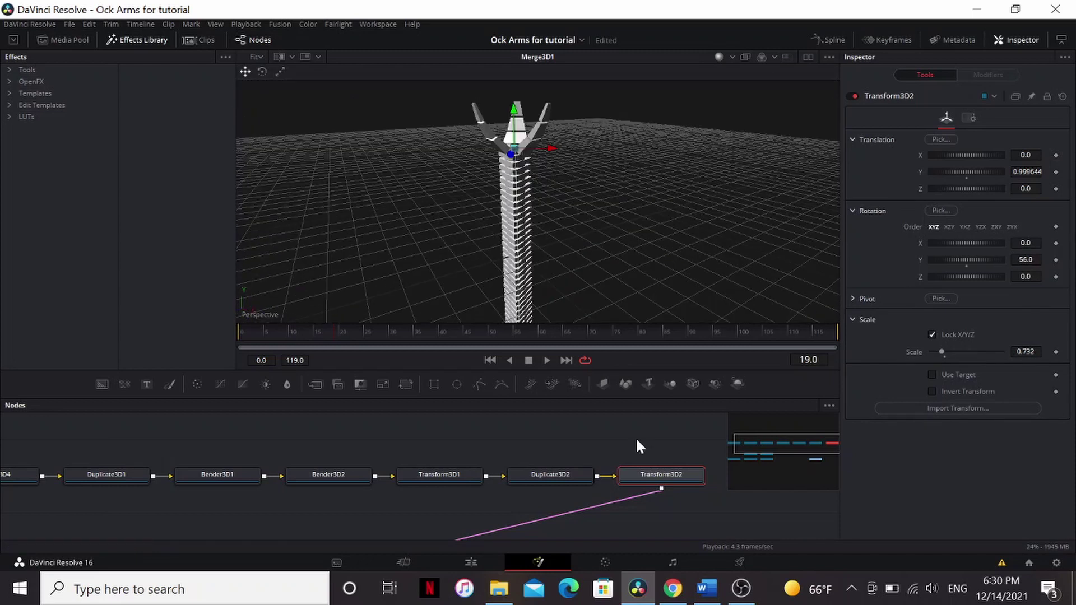
Show the project's media clips and add a separate CookTorrance material node beside the existing network
drag(638, 441, 269, 491)
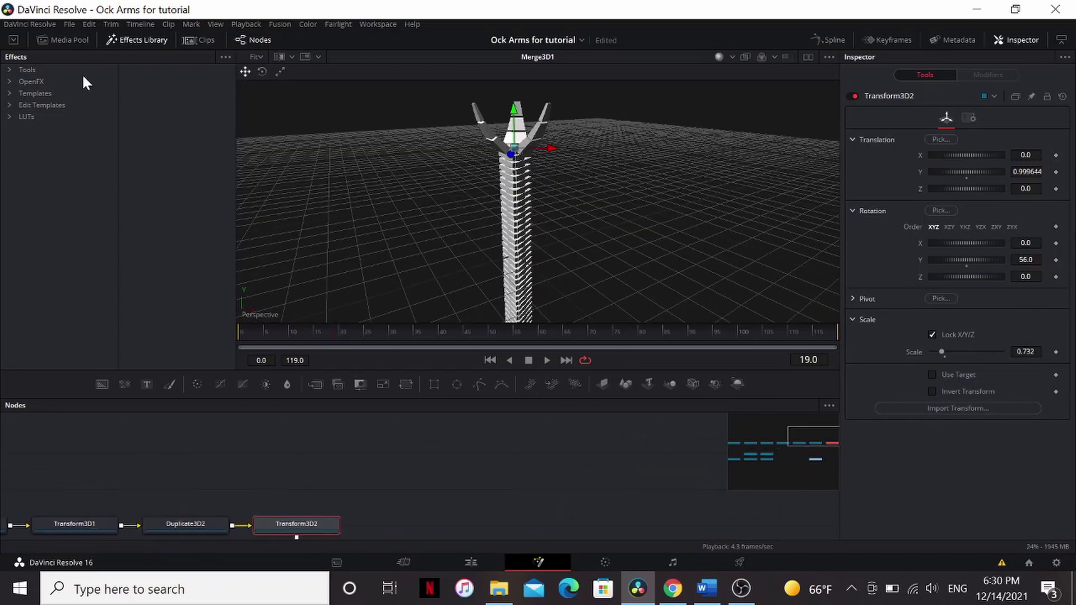
click(73, 41)
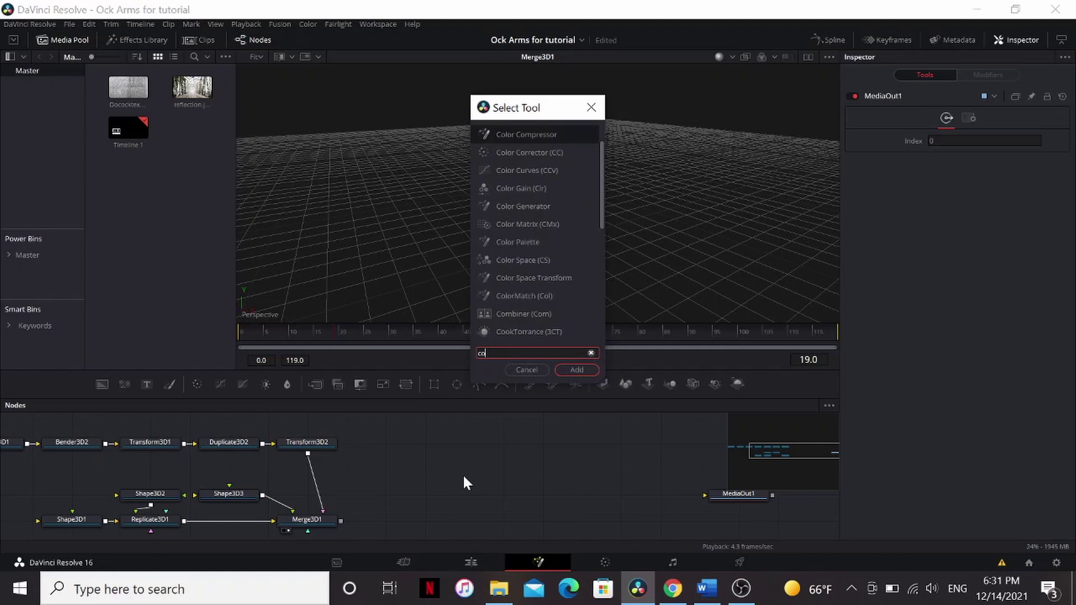
text(cook)
key(Return)
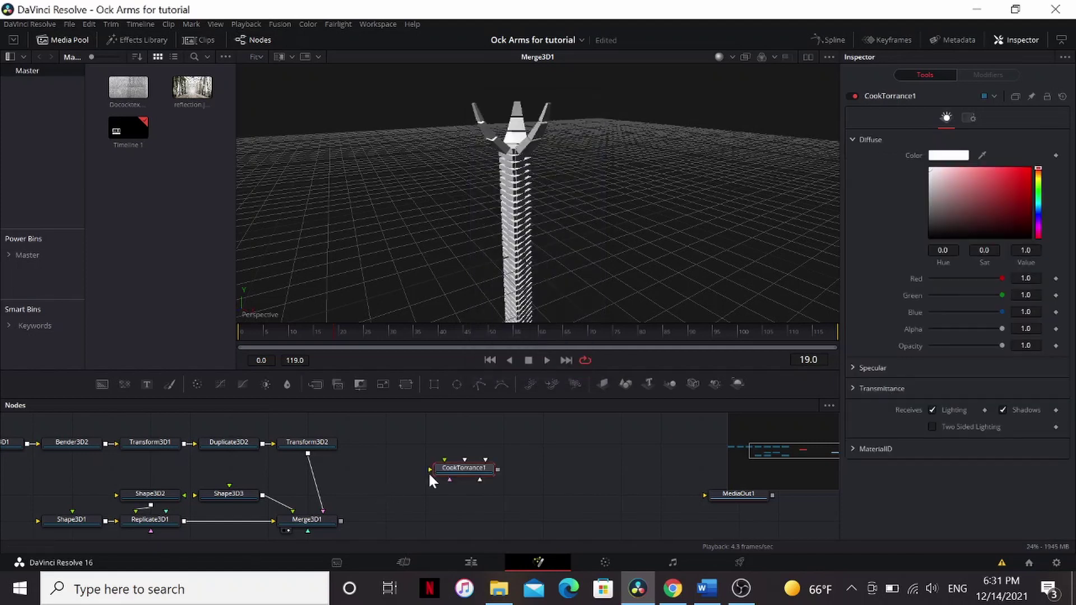
Move CookTorrance1 above the network, display it and feed the Dococktex texture image into its diffuse input
drag(464, 467, 494, 423)
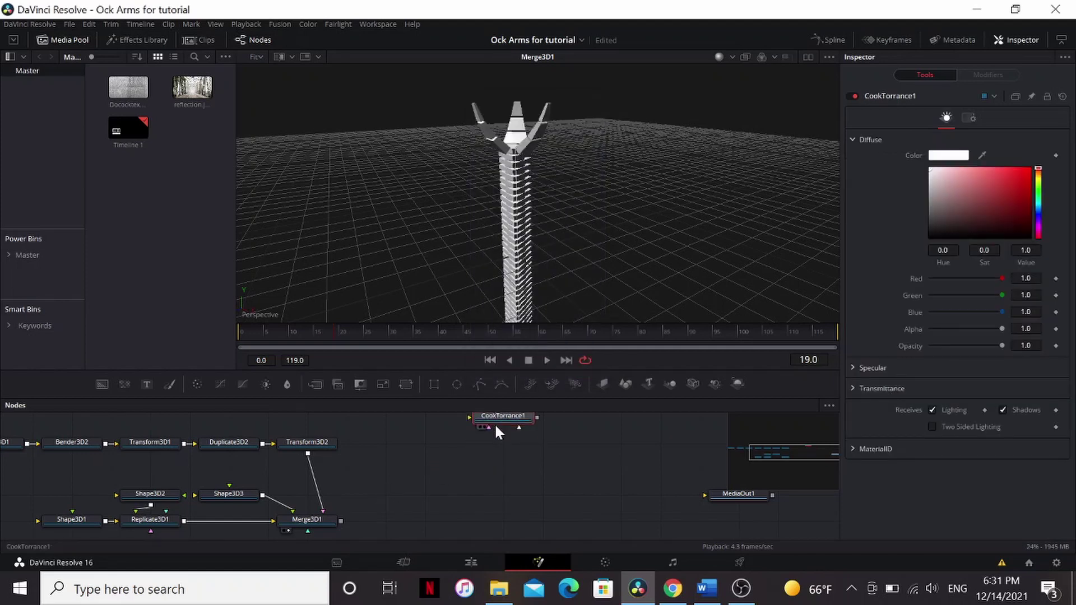
scroll(494, 422, up, 3)
drag(129, 93, 561, 153)
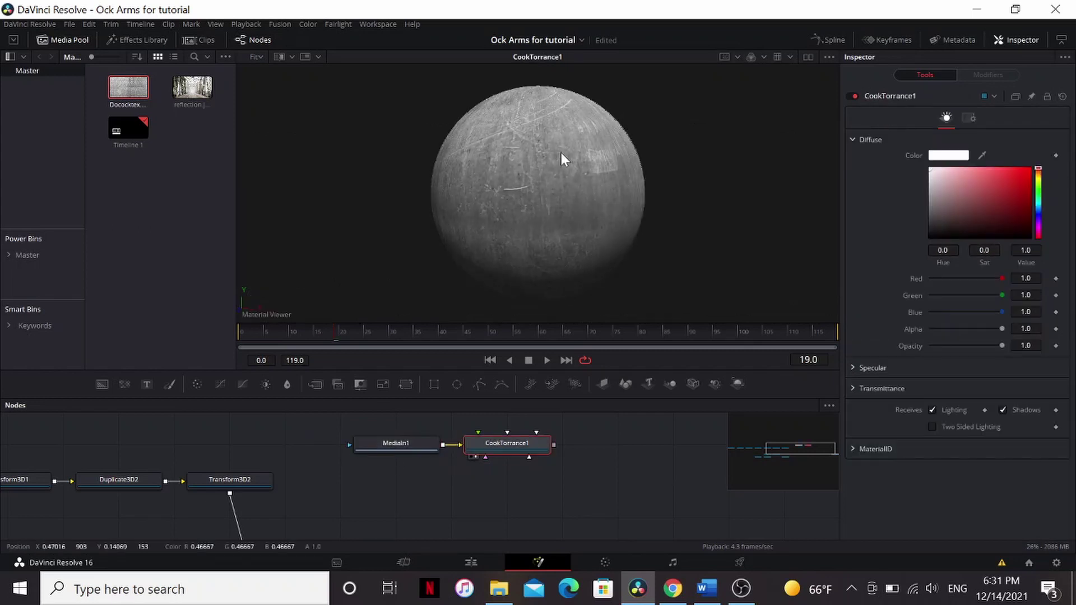
Set CookTorrance1's specular roughness to 0.1 and check the highlight on the material preview sphere
click(856, 368)
scroll(925, 359, down, 3)
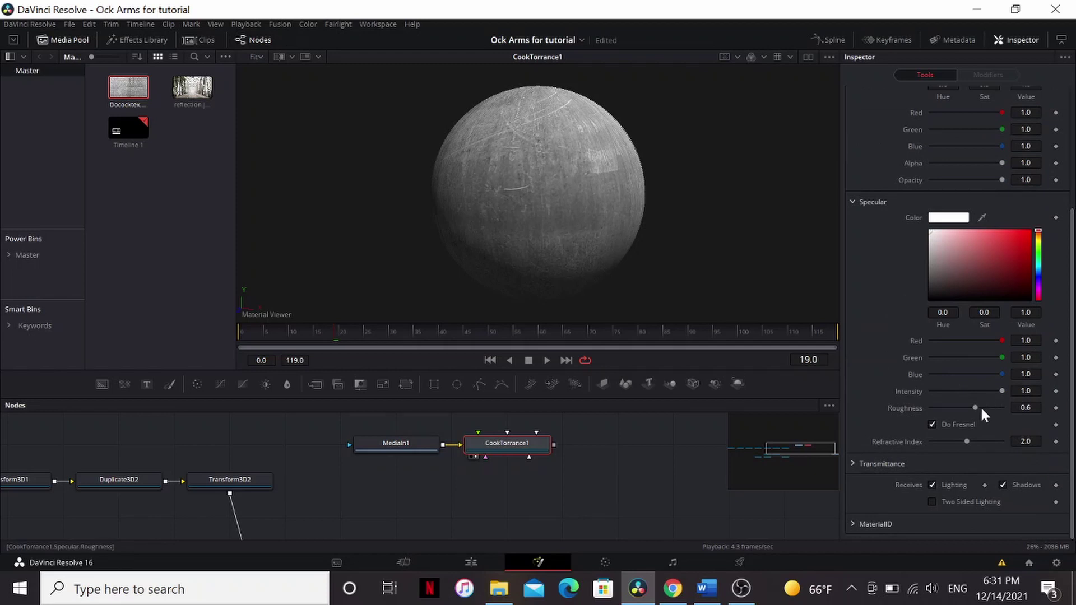
drag(978, 408, 933, 417)
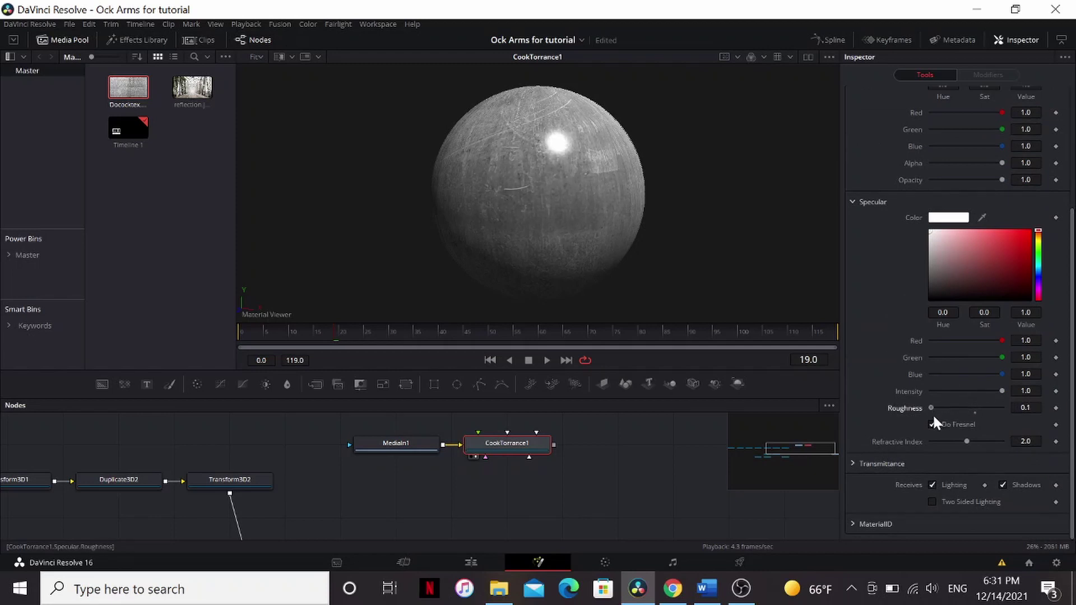
drag(699, 294, 583, 163)
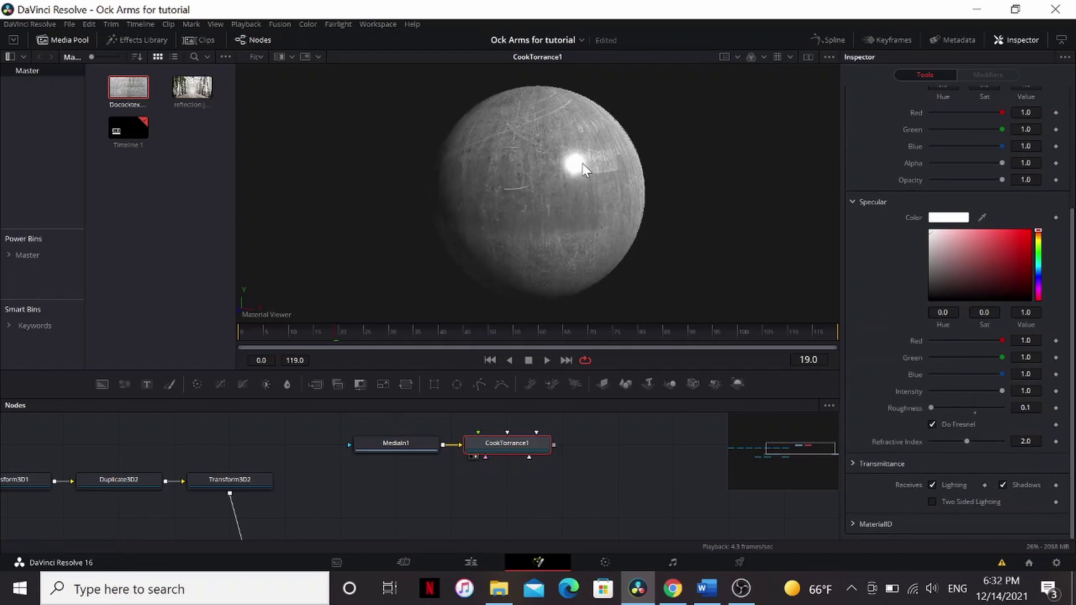
Add a Reflect material node after CookTorrance1
key(shift+space)
text(r)
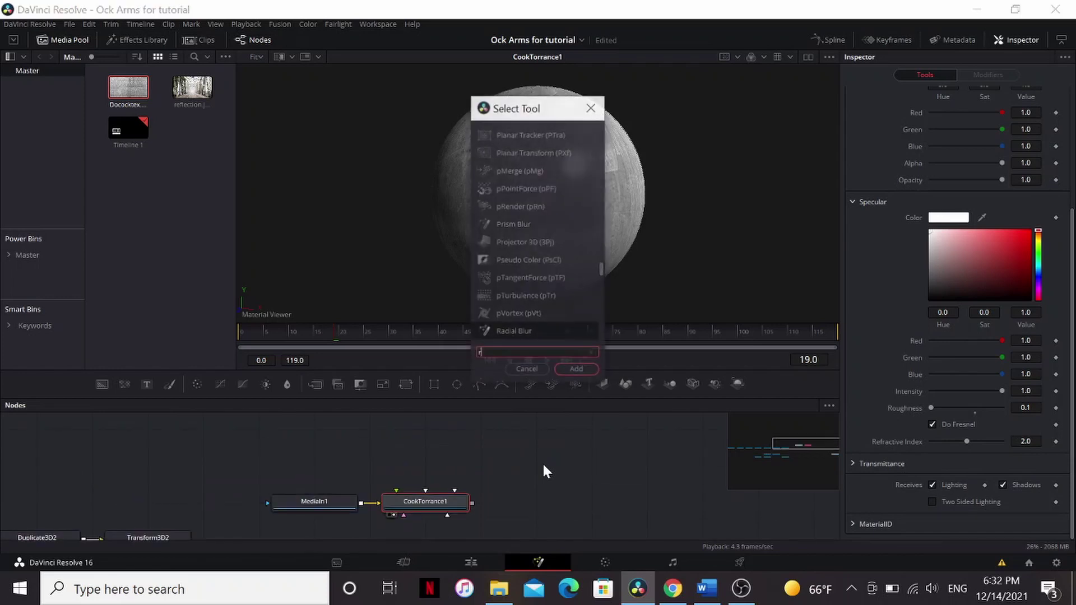
text(ef)
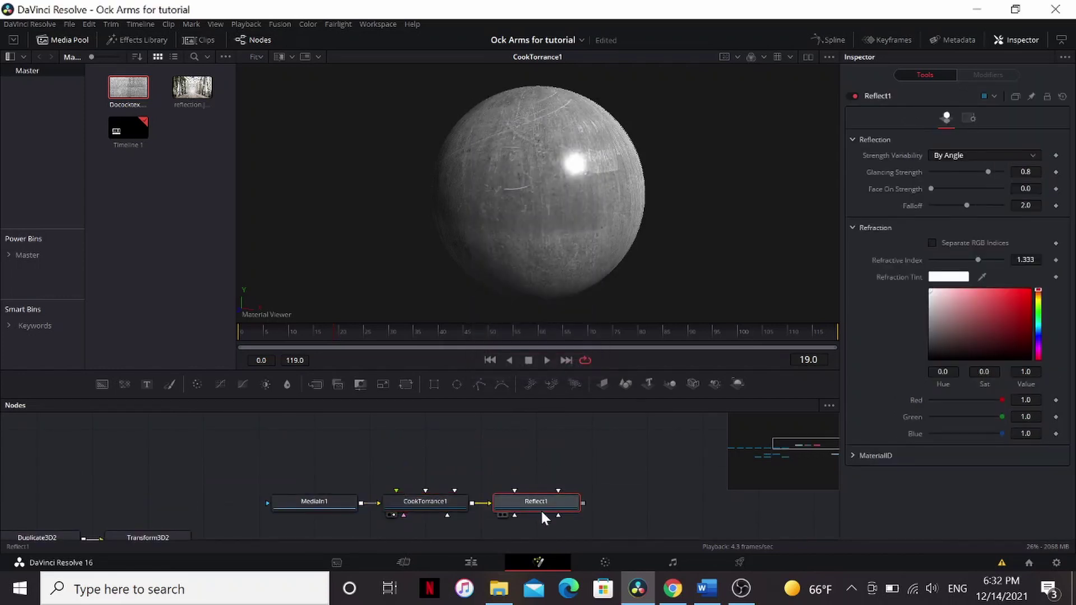
Place the reflection.jpeg image above Reflect1, pass it through a SphereMap node, connect that to Reflect1 and display the result
drag(192, 87, 542, 423)
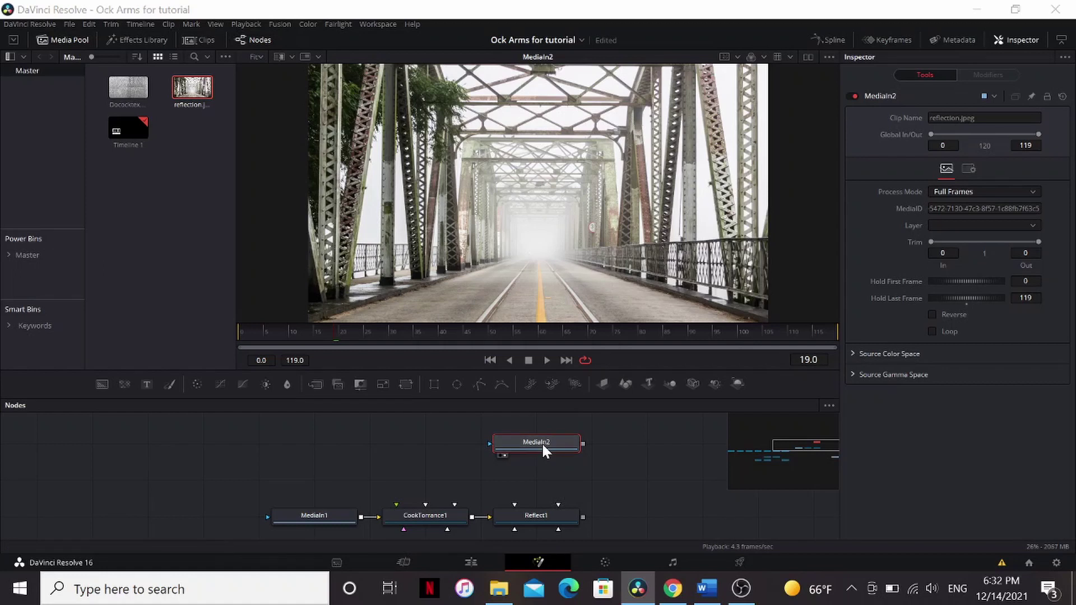
key(shift+space)
text(sph)
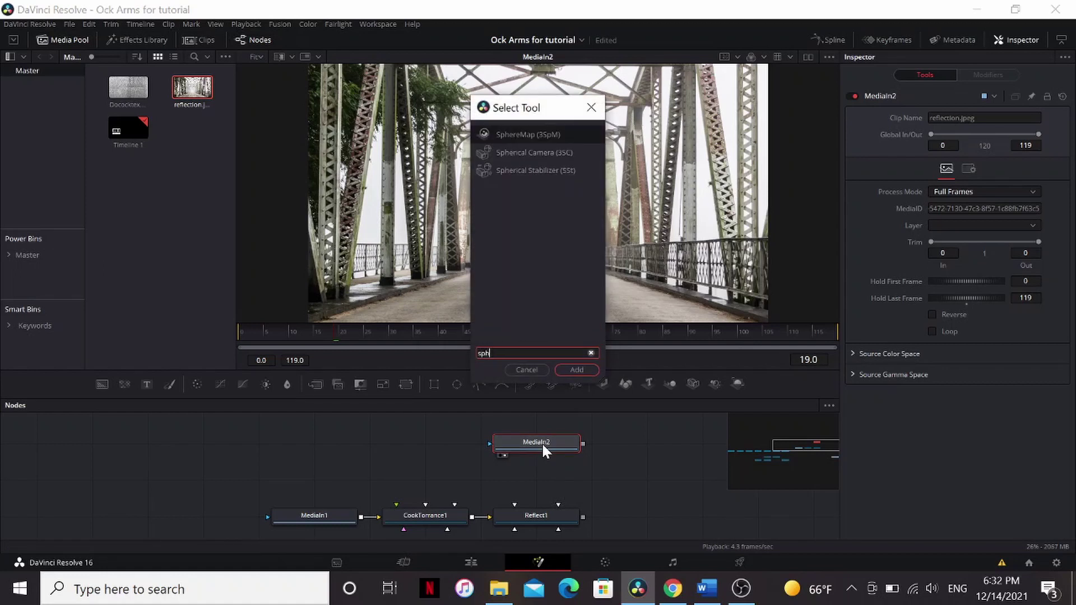
key(Return)
drag(640, 443, 563, 515)
drag(641, 339, 613, 222)
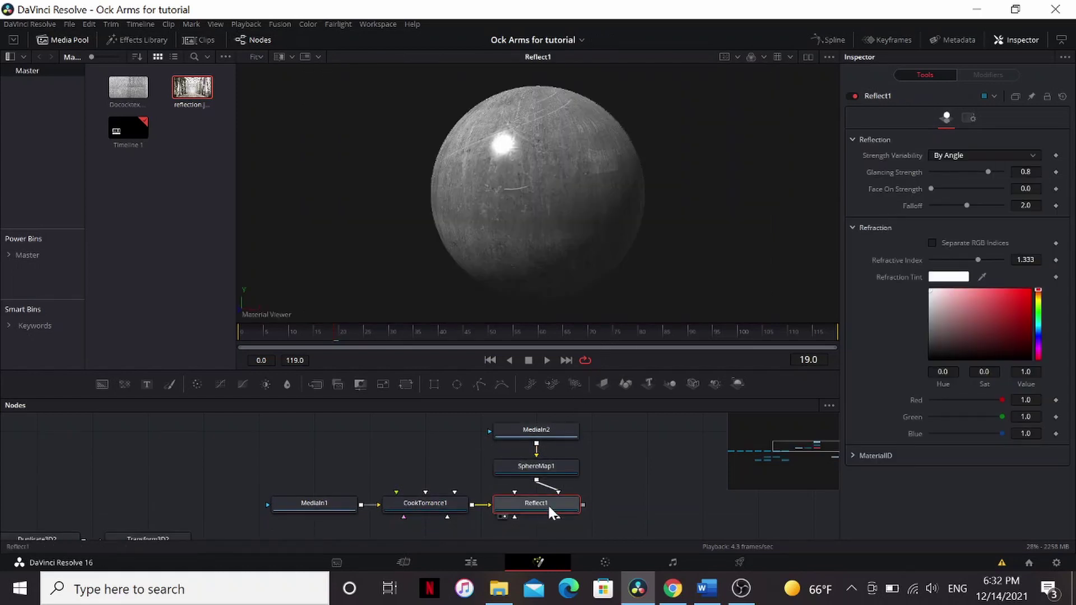
Feed the SphereMap into Reflect1's reflection input and raise the material's Face On Strength
drag(560, 490, 514, 493)
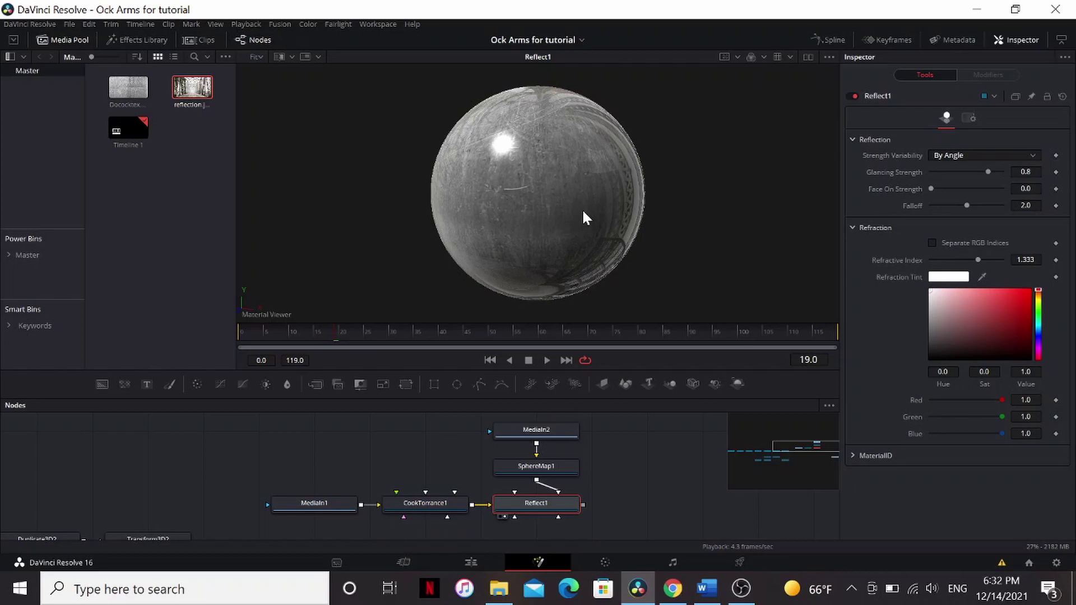
drag(582, 208, 580, 179)
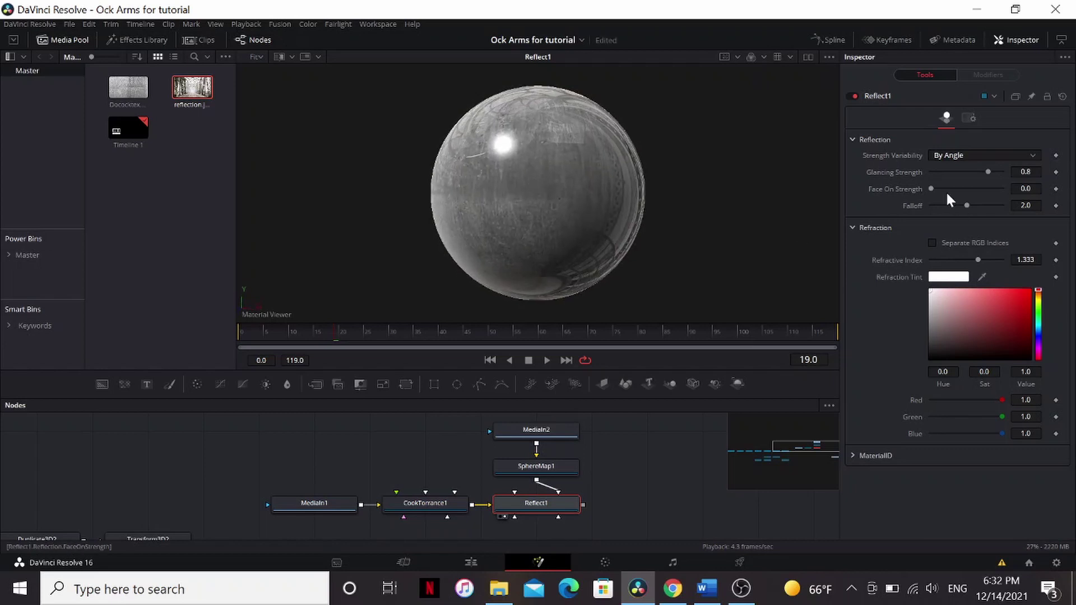
drag(930, 188, 971, 171)
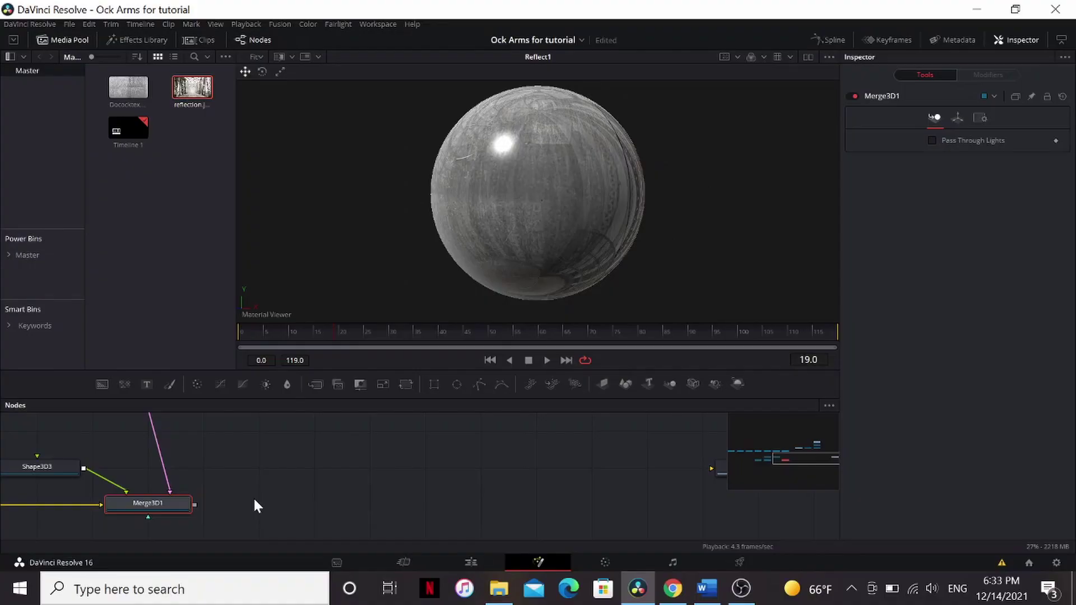
Add a Replace Material 3D node after Merge3D1, feed Reflect1 into its material input and inspect the textured arm
key(shift+space)
text(repl)
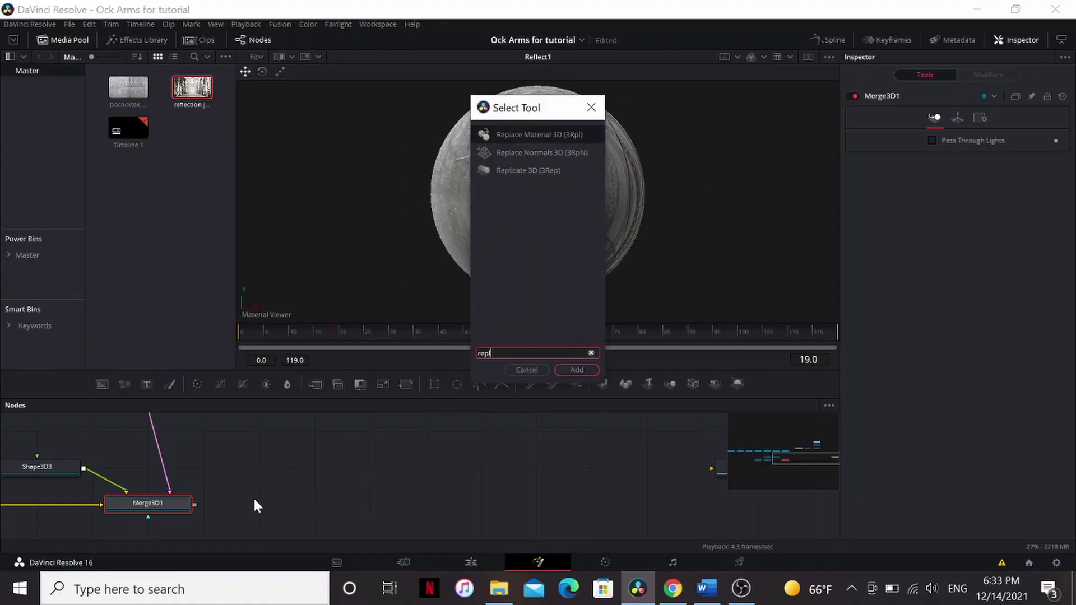
key(Down)
key(Up)
key(Return)
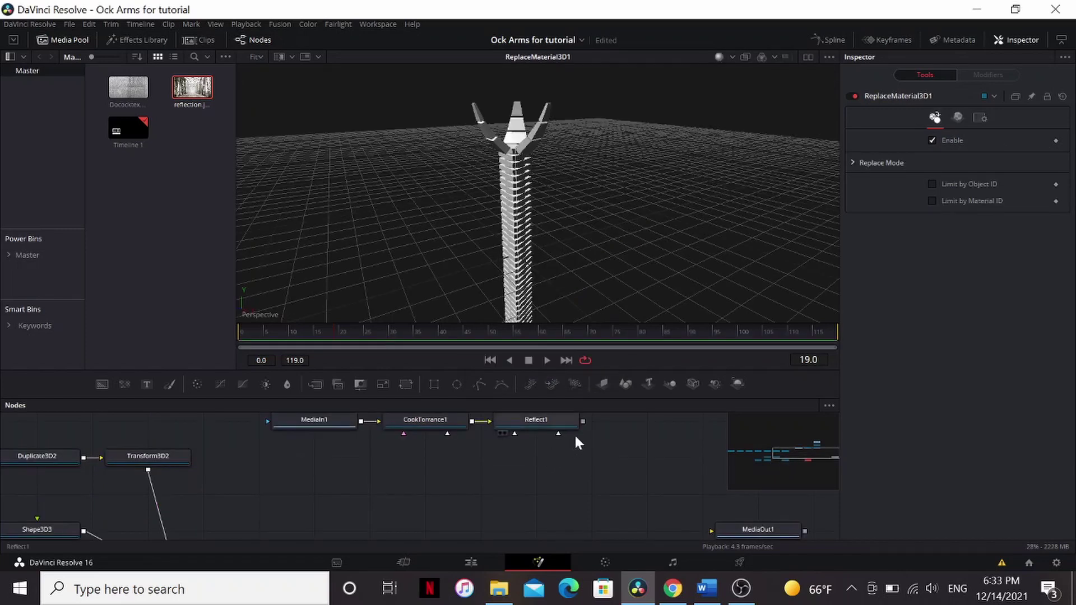
drag(583, 421, 459, 520)
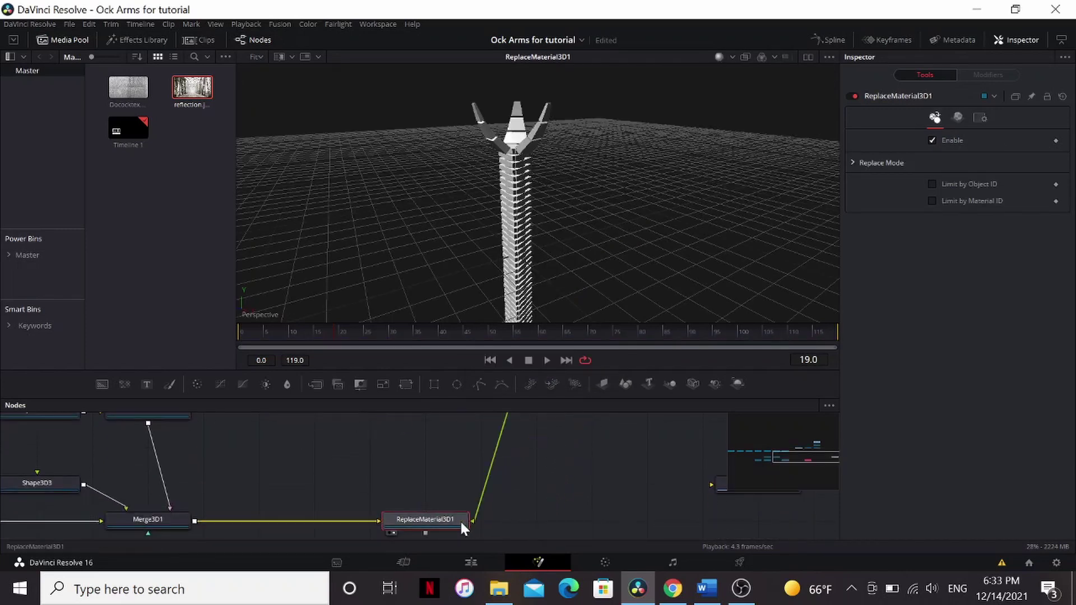
drag(650, 92, 598, 108)
scroll(561, 151, up, 4)
drag(539, 173, 392, 171)
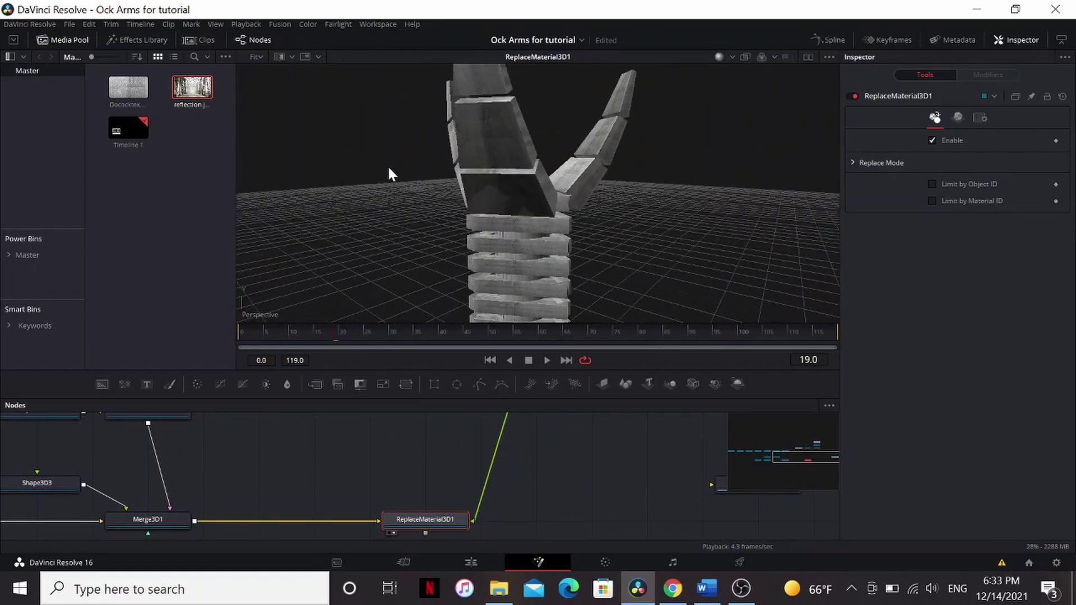
scroll(391, 170, down, 6)
drag(559, 314, 637, 260)
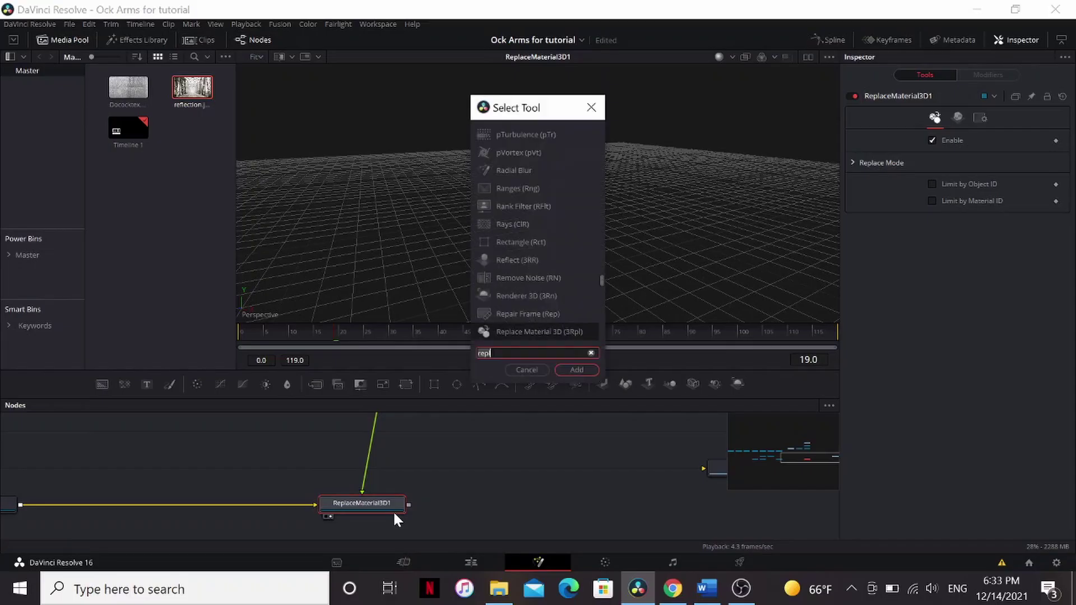
Add a Merge 3D node after ReplaceMaterial3D1 and place the Shape3D5 node that feeds it directly above
text(3mg)
key(Return)
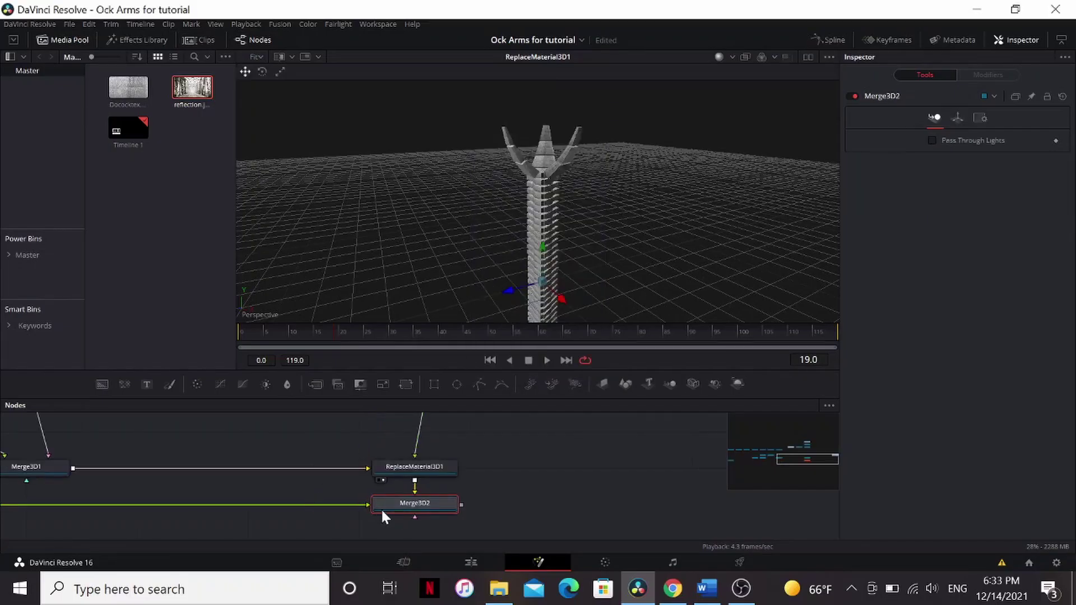
drag(409, 504, 530, 472)
scroll(538, 470, down, 5)
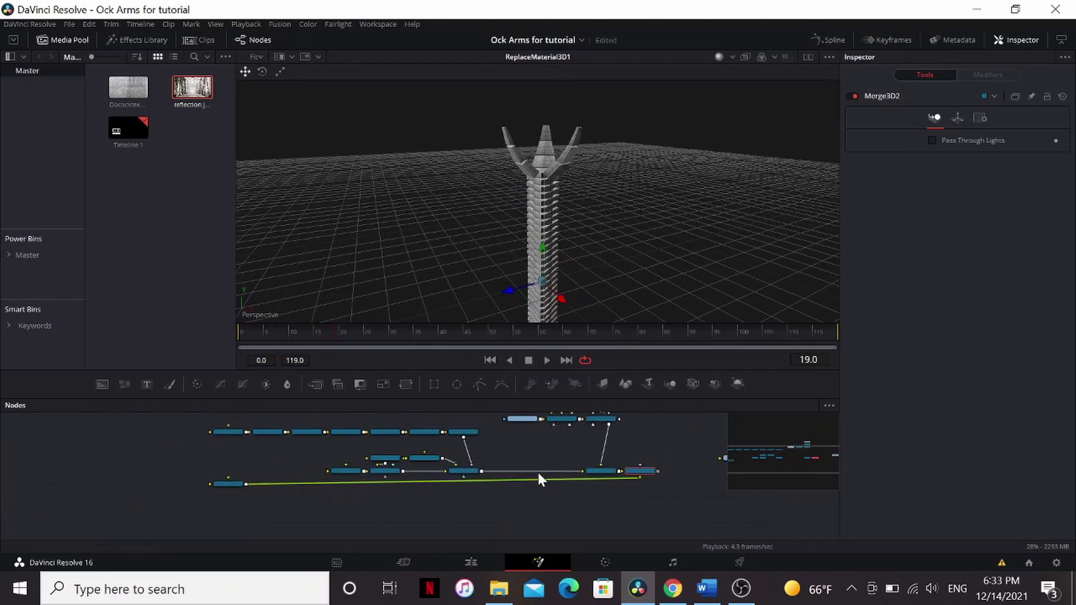
drag(287, 482, 705, 447)
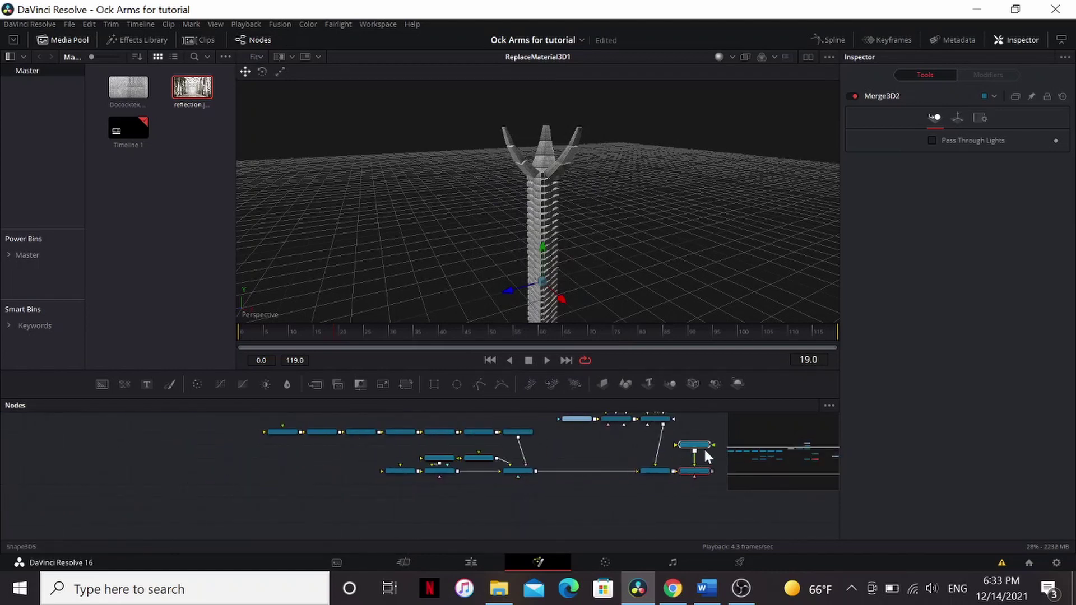
scroll(704, 448, up, 5)
Change Shape3D5 to a sphere and stop it from being affected by lights
click(984, 141)
click(950, 177)
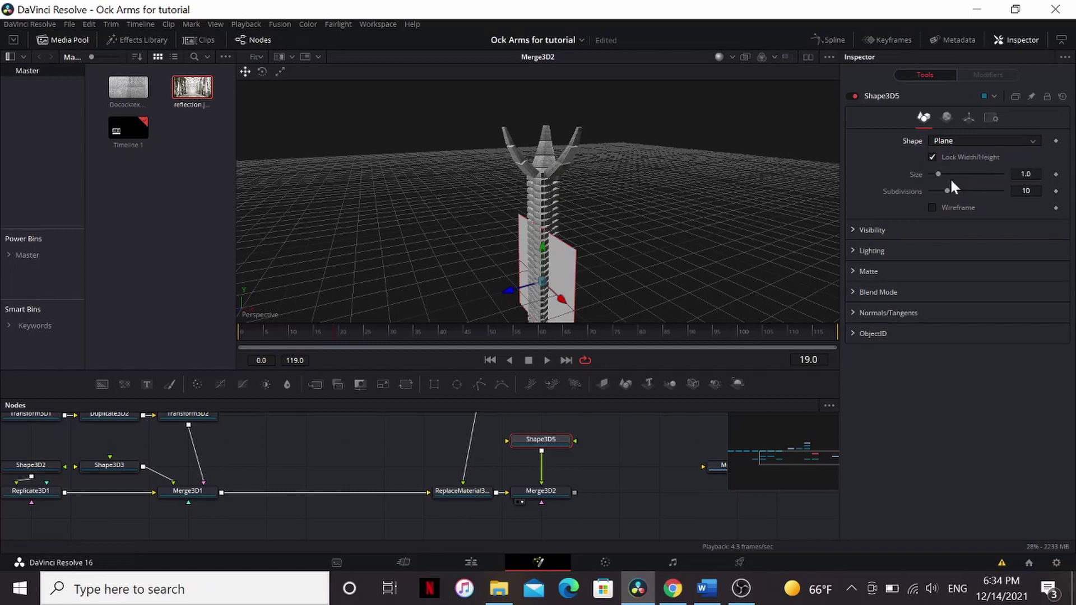
click(853, 329)
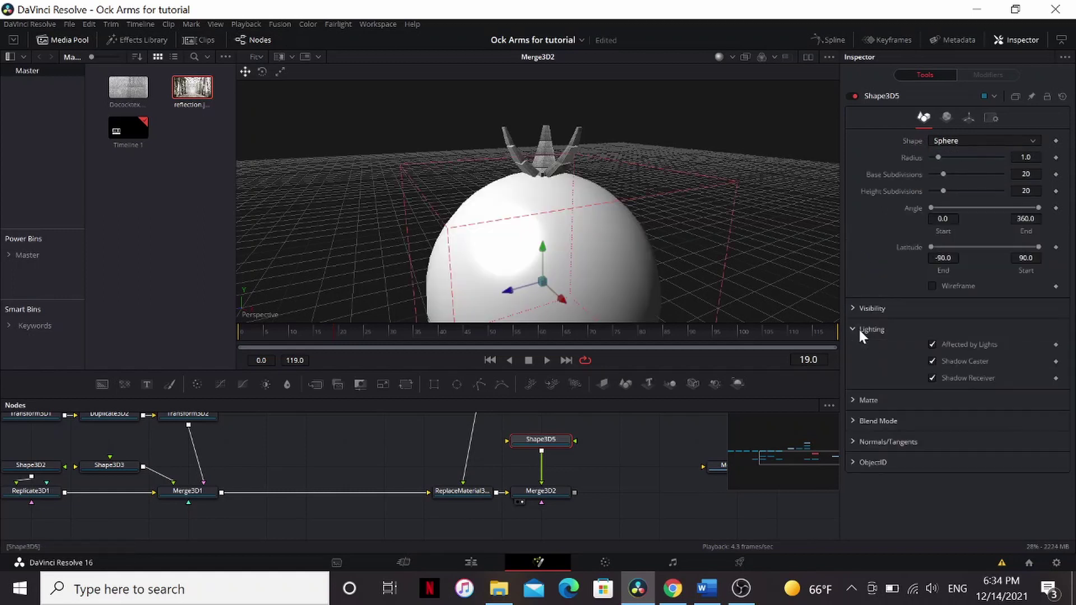
click(933, 343)
scroll(744, 241, down, 4)
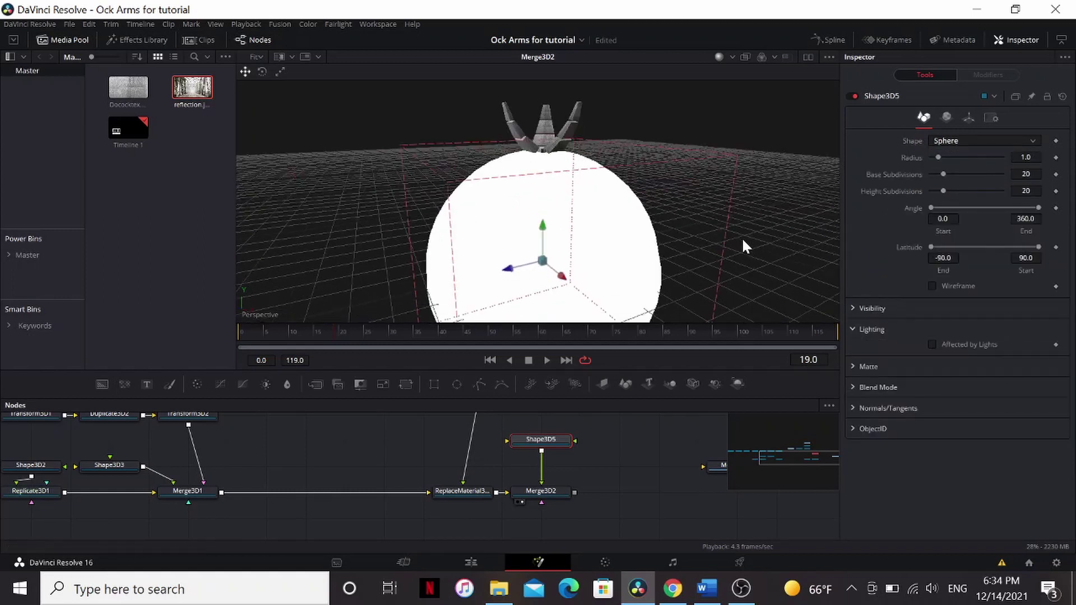
mouse_move(726, 220)
mouse_down()
mouse_move(572, 232)
mouse_move(724, 229)
mouse_up()
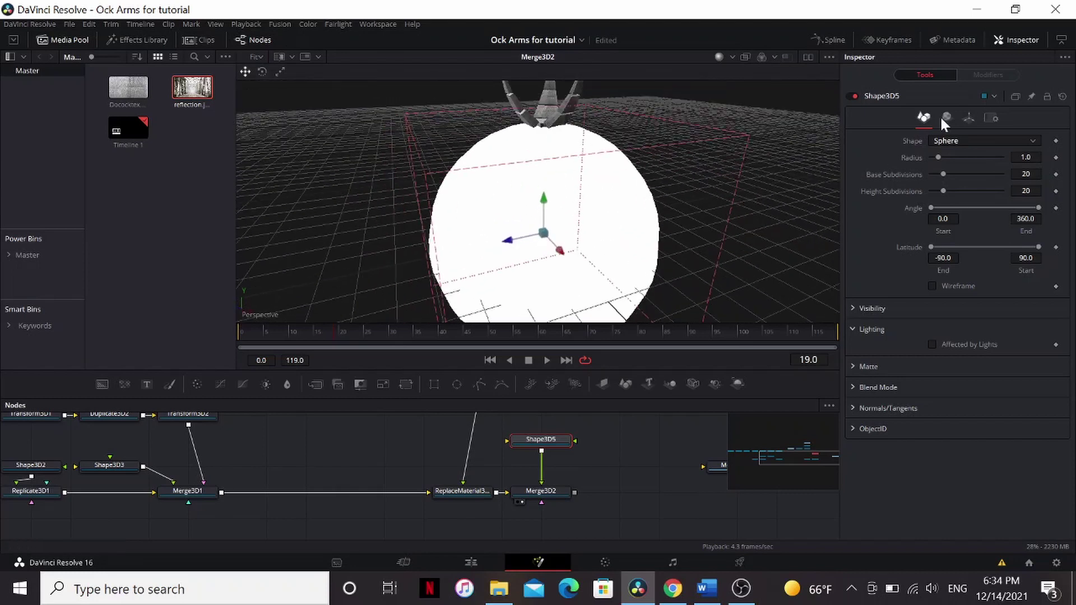
Fit the sphere between the bases of the claws with a radius of 0.057 and colour its material red
drag(938, 157, 933, 158)
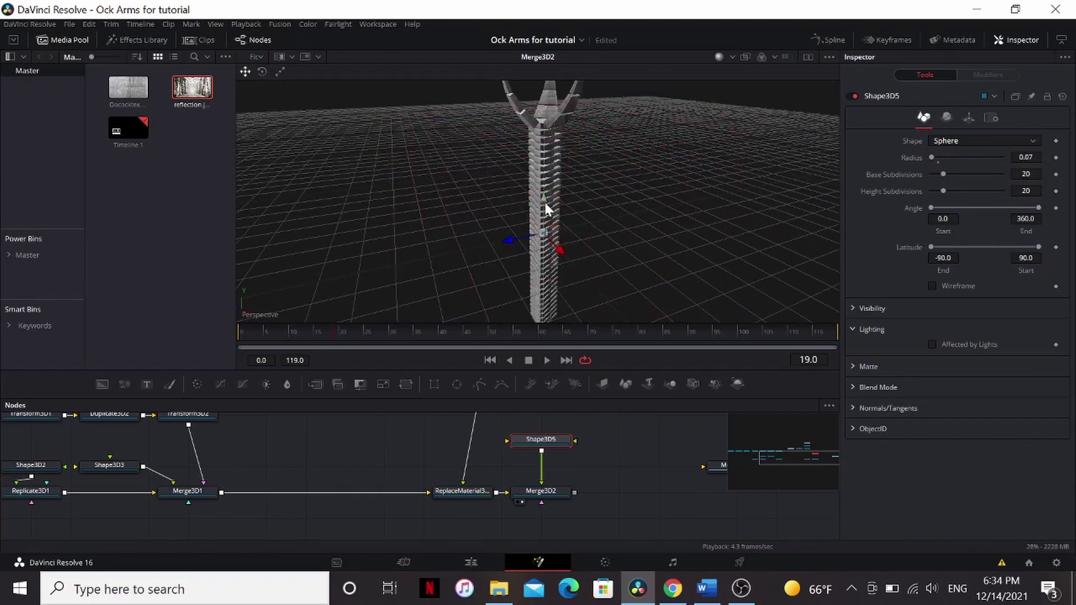
drag(545, 203, 548, 111)
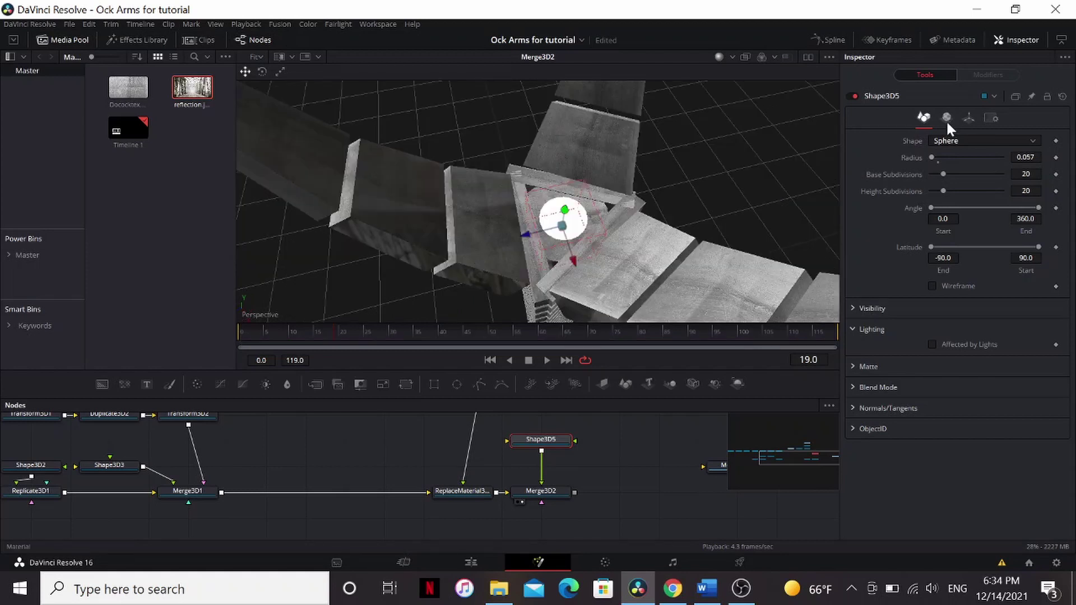
click(946, 120)
drag(1011, 187, 1033, 163)
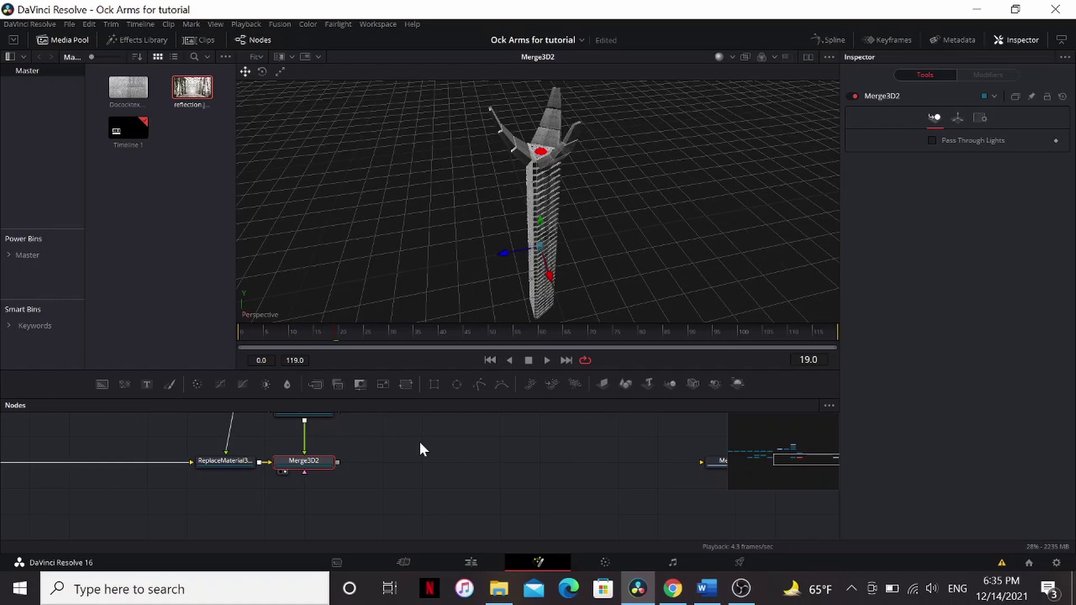
Add a Bender 3D node after Merge3D2, space it out to the right and display its output
key(shift+space)
text(bender)
key(Return)
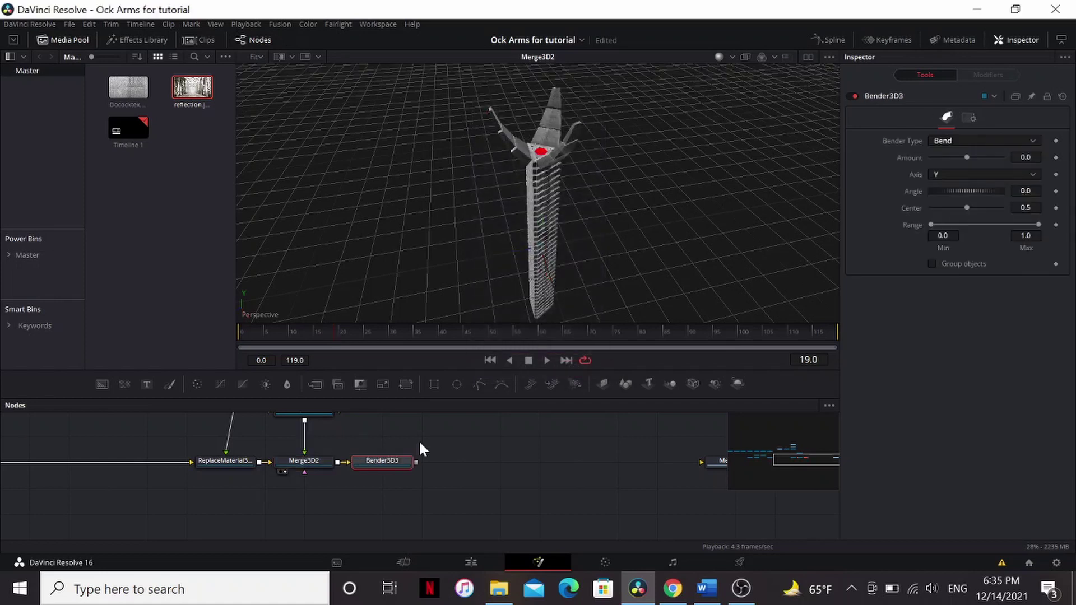
drag(399, 465, 556, 268)
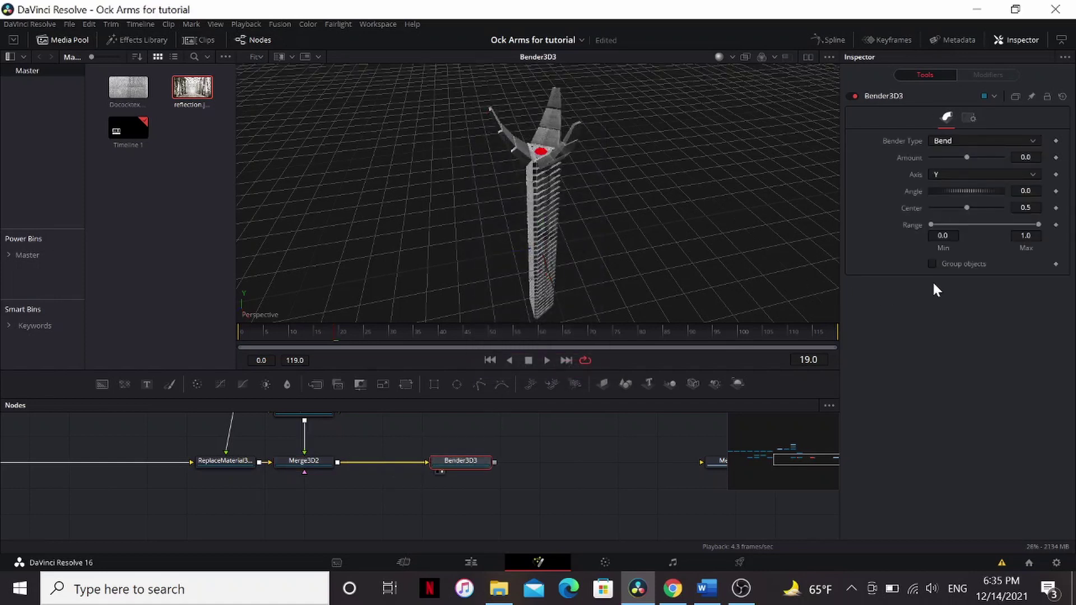
Bend the whole arm in Bender3D3 with grouped objects, centre 0.0, range maximum 0.811 and amount about 0.106
click(933, 264)
mouse_move(966, 158)
mouse_down()
mouse_move(956, 159)
mouse_move(985, 153)
mouse_up()
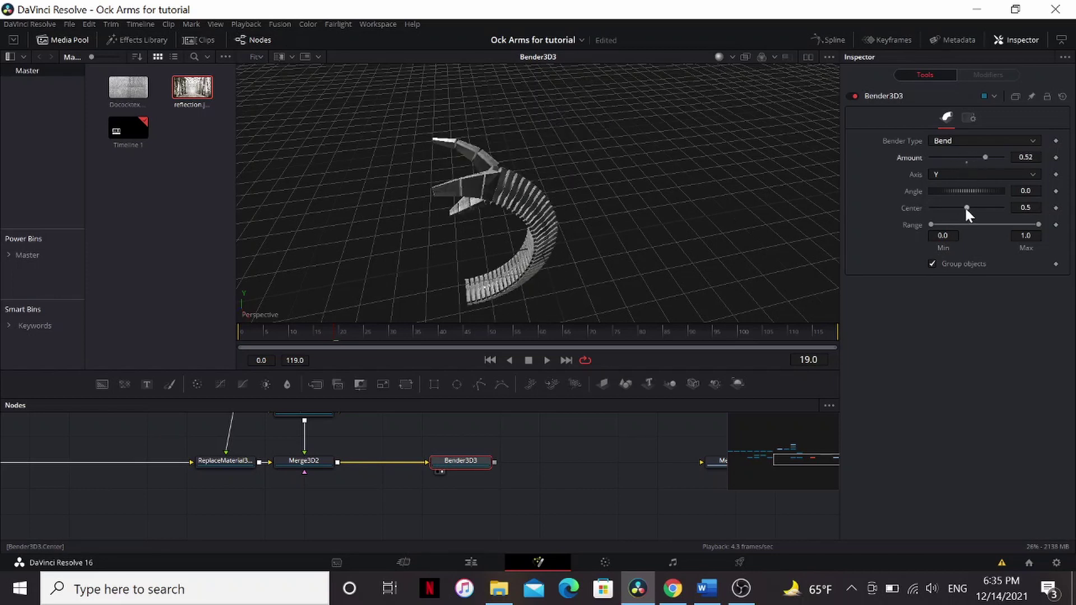
drag(965, 207, 923, 210)
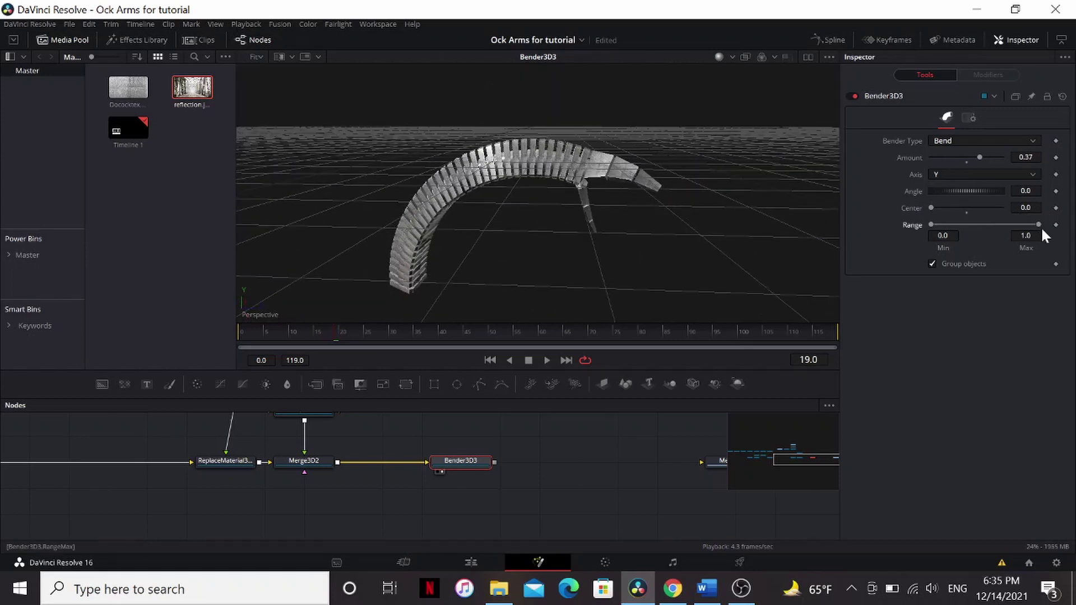
drag(1036, 225, 1018, 225)
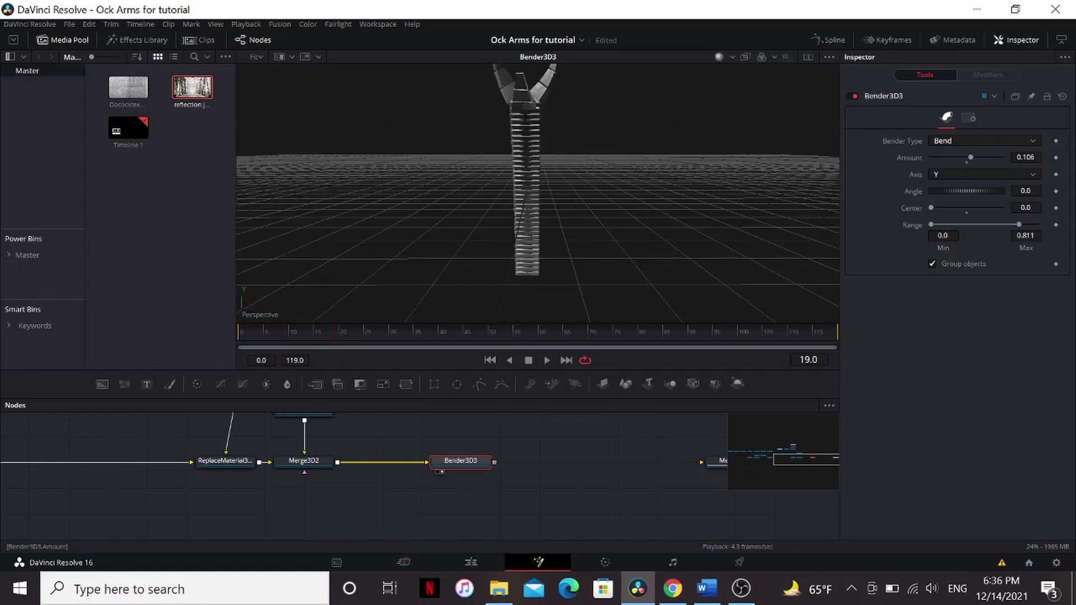
drag(971, 157, 972, 157)
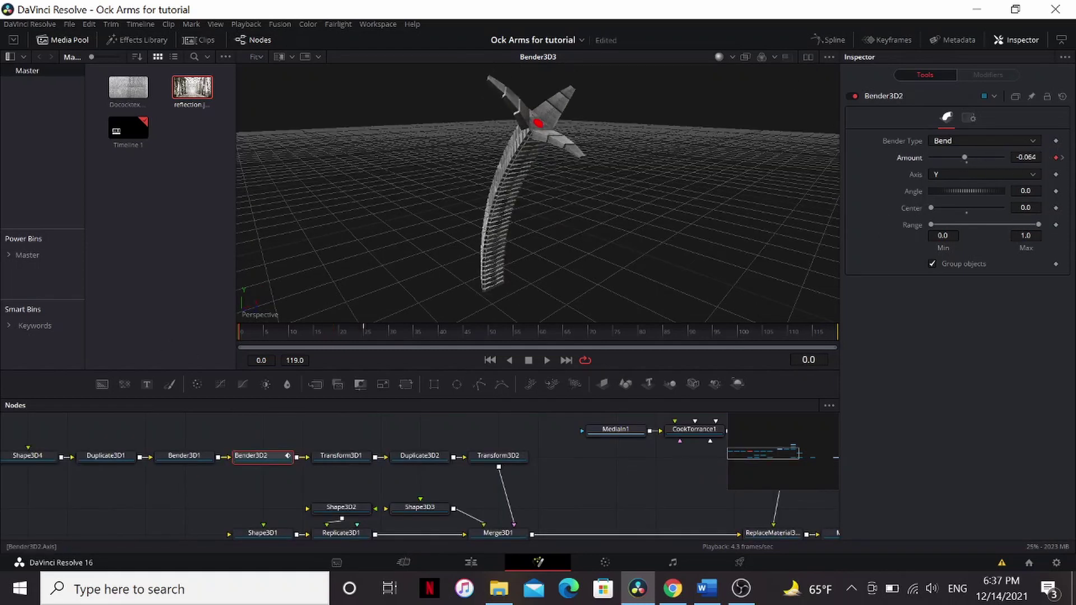
Animate Transform3D1's X rotation with keyframes, including frame 25, and play back the claw movement
click(343, 456)
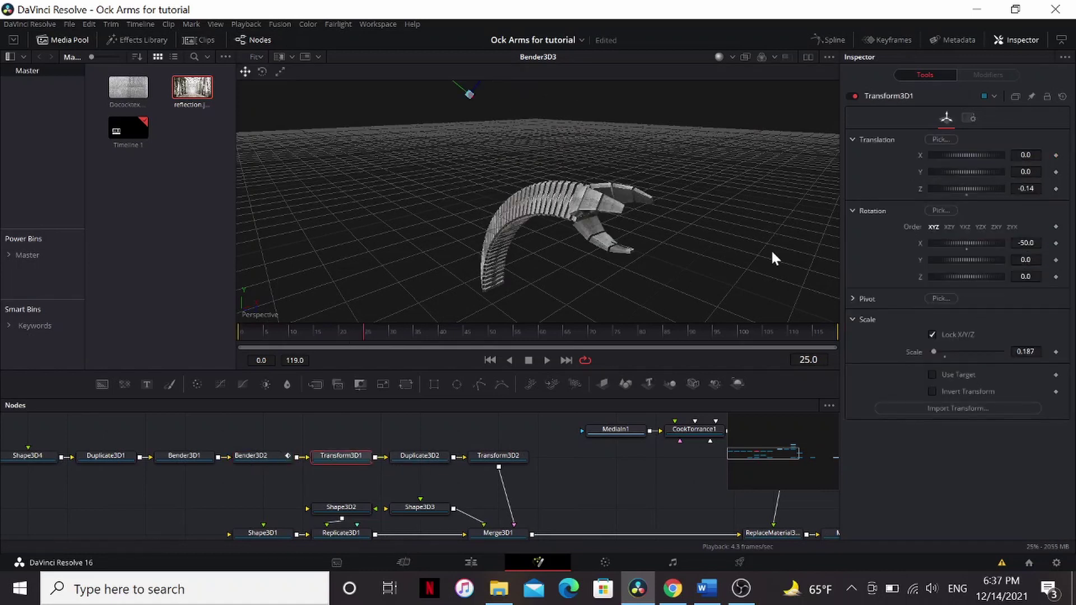
click(1056, 244)
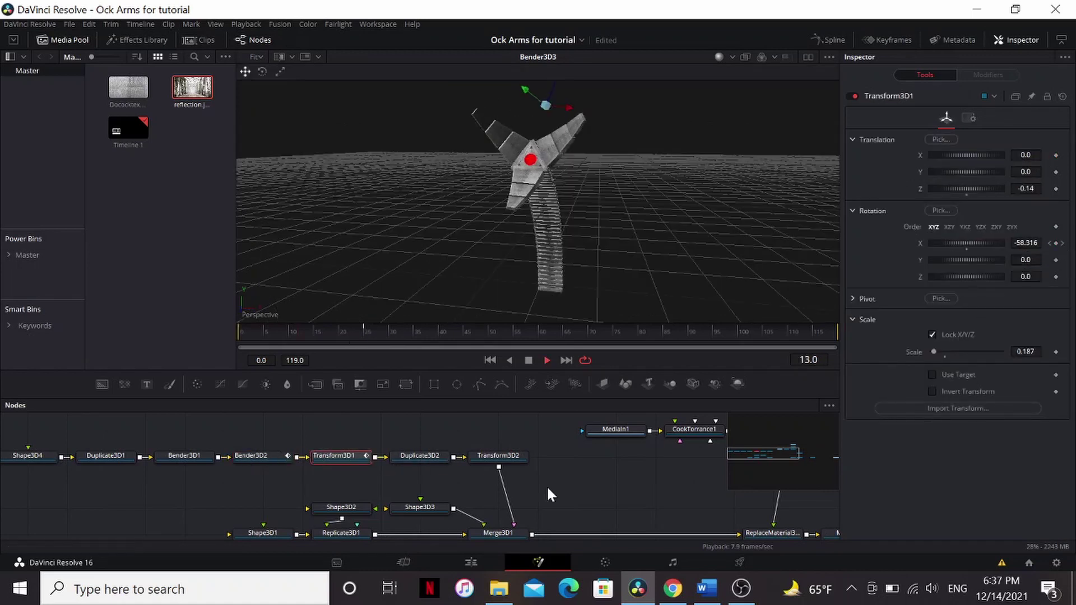
key(space)
scroll(548, 492, down, 3)
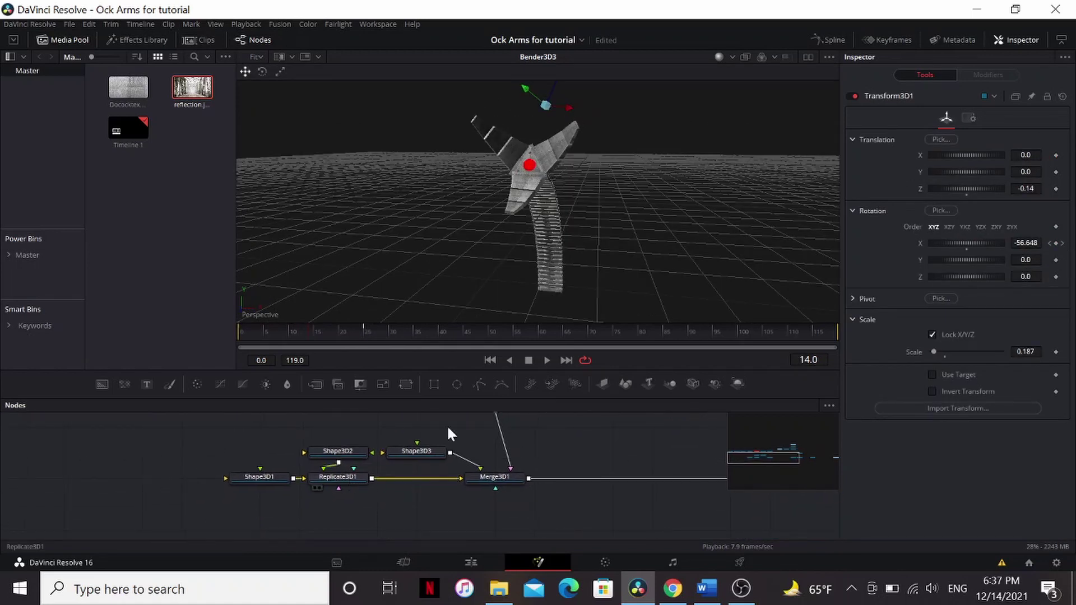
Disable the Replicate3D1 node and play back the arm animation
click(346, 476)
click(853, 96)
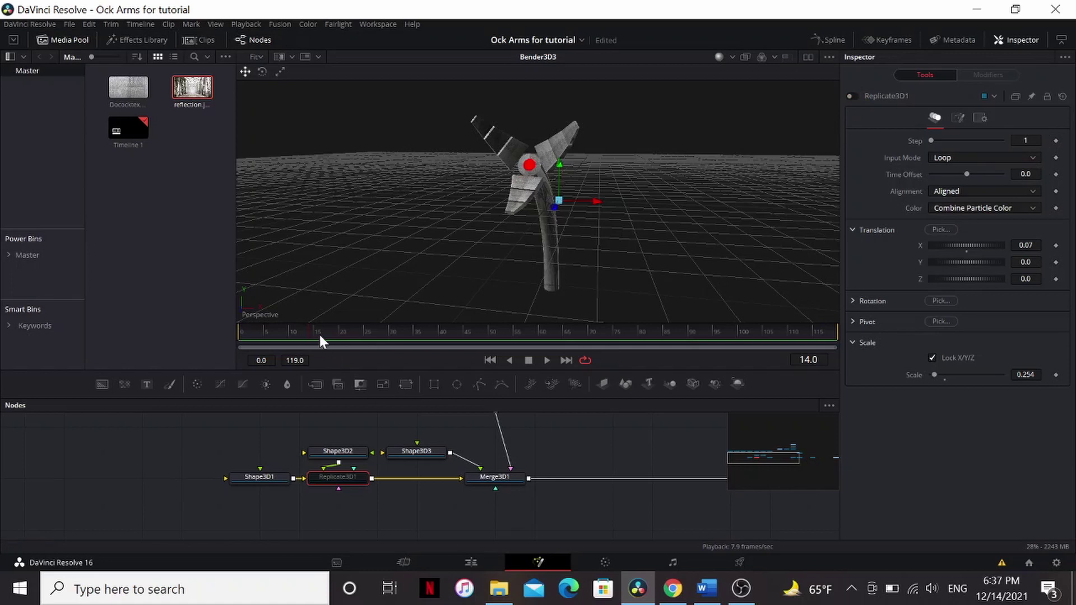
key(space)
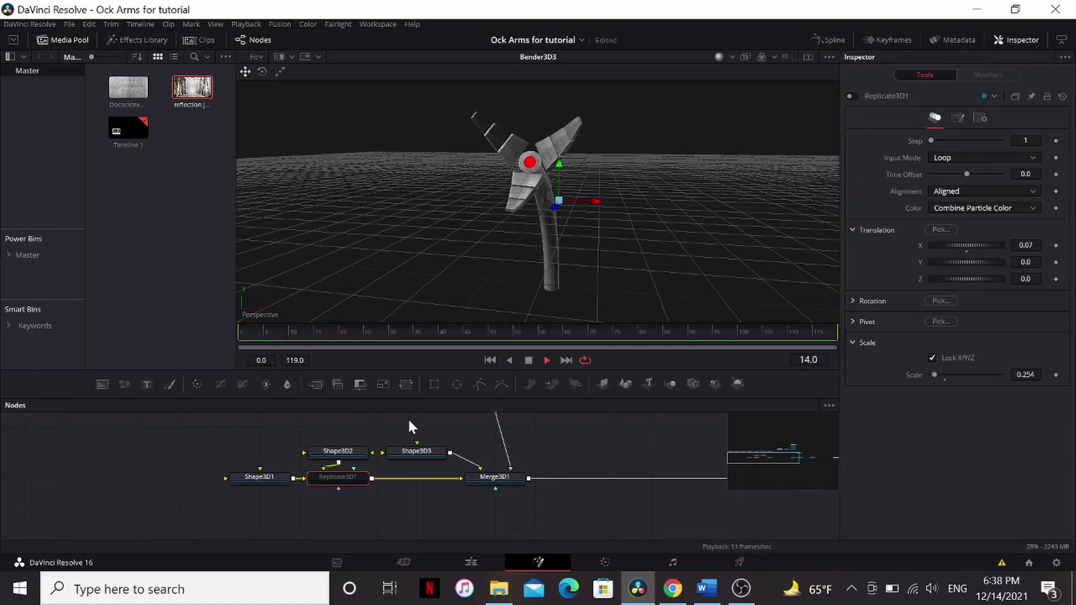
key(space)
Disable the ReplaceMaterial3D1 node and play back the animation from the first frame
drag(498, 463, 198, 482)
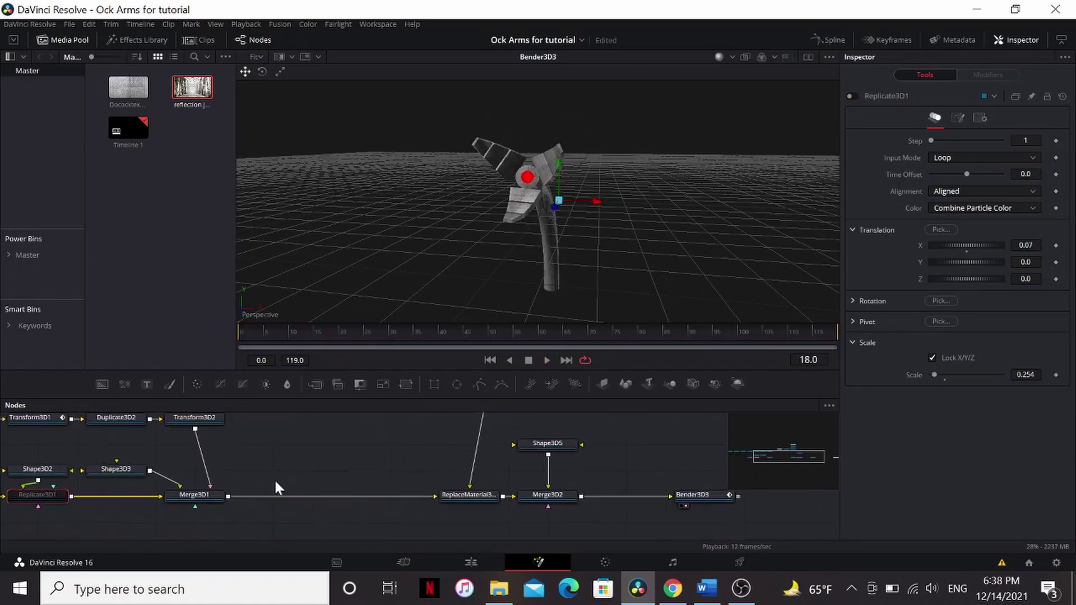
click(473, 496)
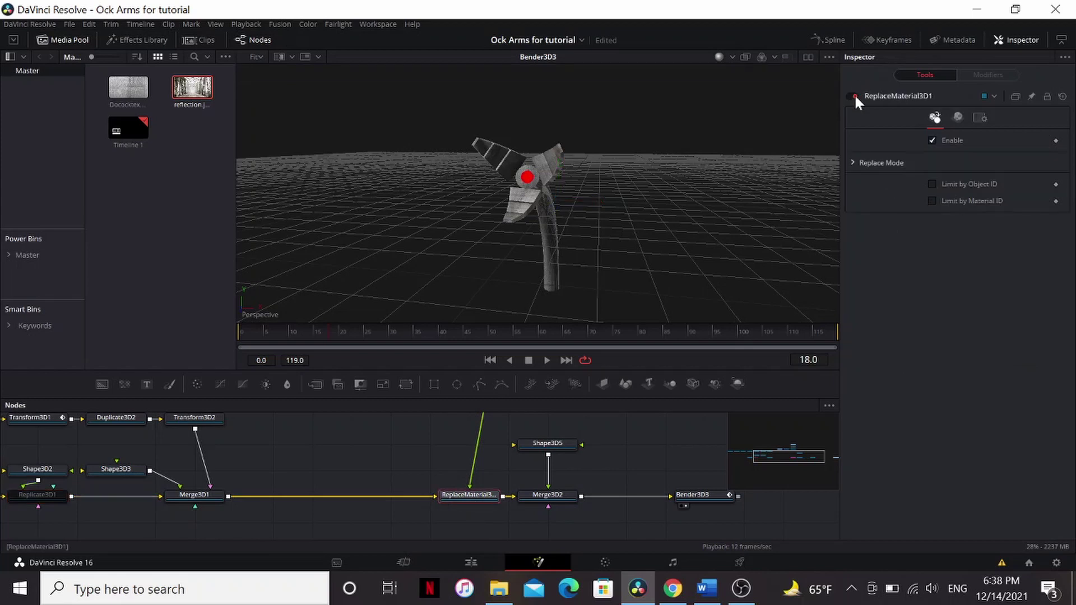
click(854, 96)
key(space)
drag(309, 330, 202, 328)
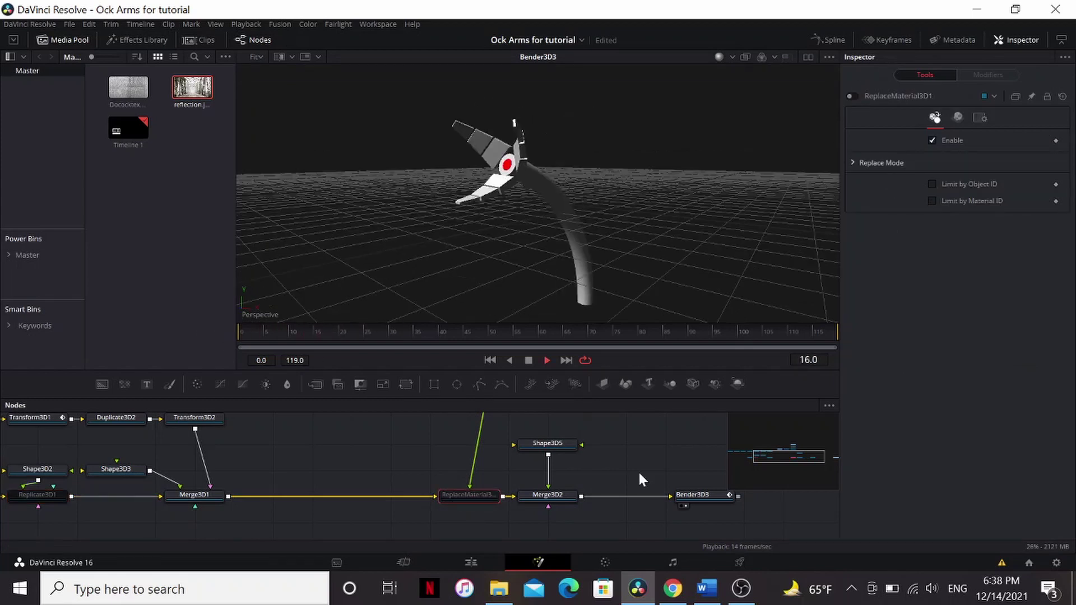
key(space)
Position Bender3D3 next to Merge3D2, add a Transform 3D node after it and display its output
drag(608, 474, 420, 481)
drag(515, 501, 671, 502)
click(388, 503)
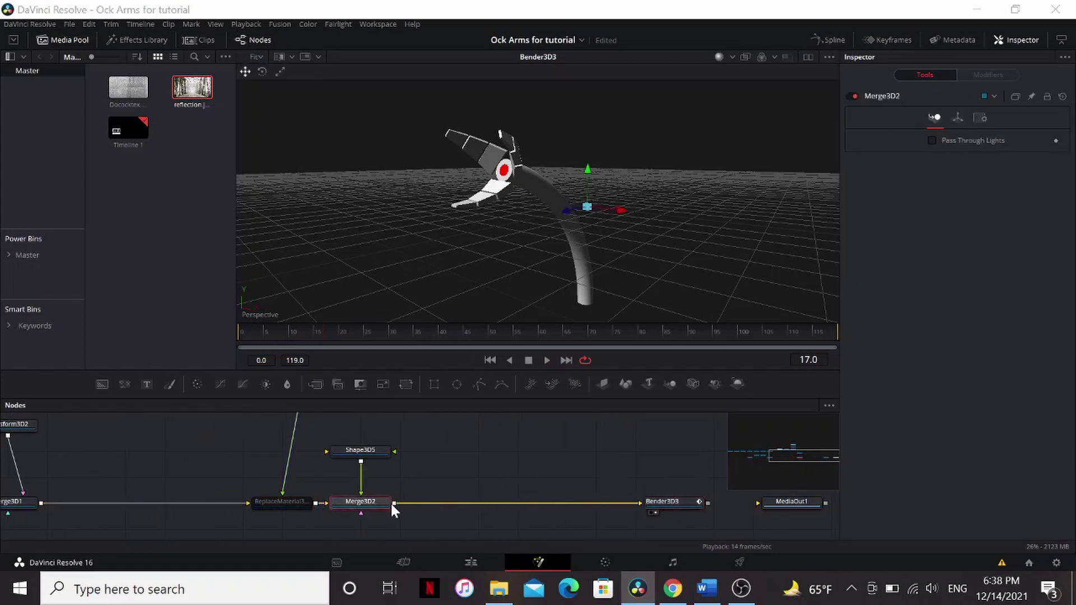
key(shift+space)
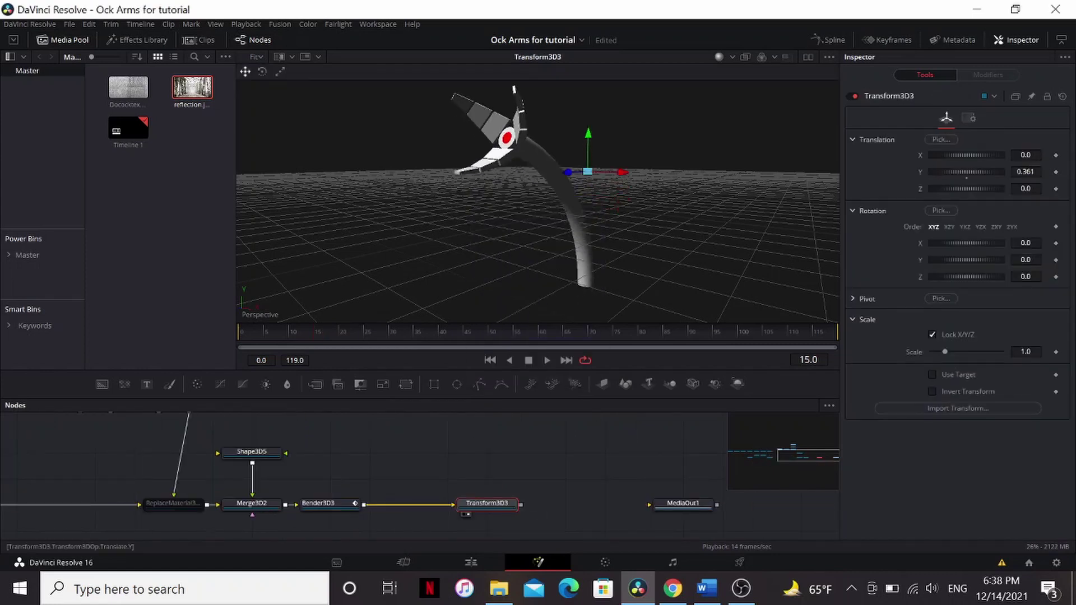
Set Transform3D3's Y translation to 1.012 and its Y pivot to -1.001, at the base of the arm
drag(1025, 172, 1025, 177)
drag(1025, 173, 1024, 173)
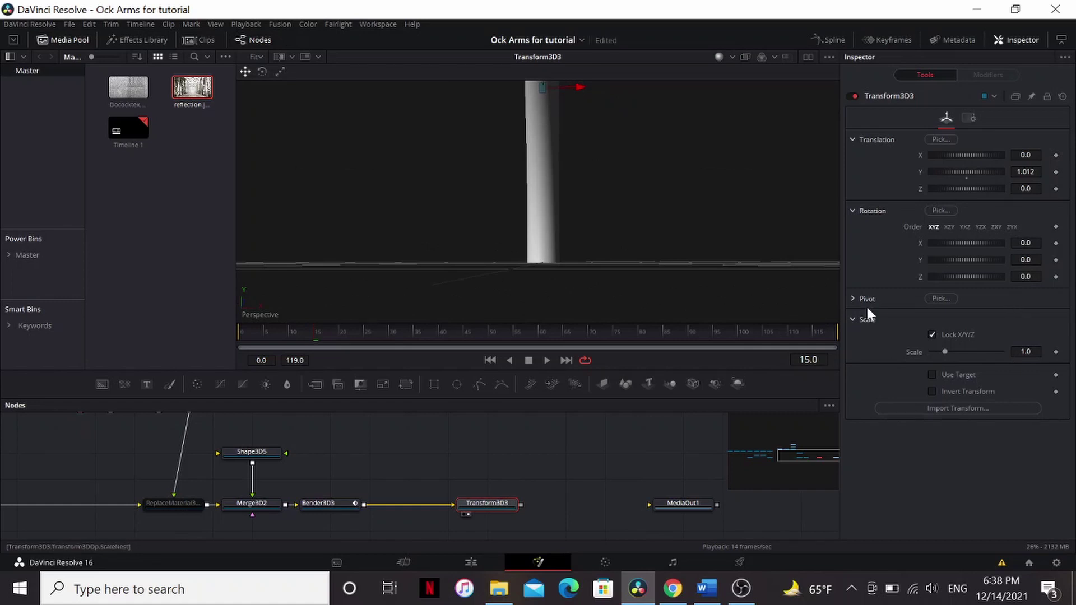
click(853, 298)
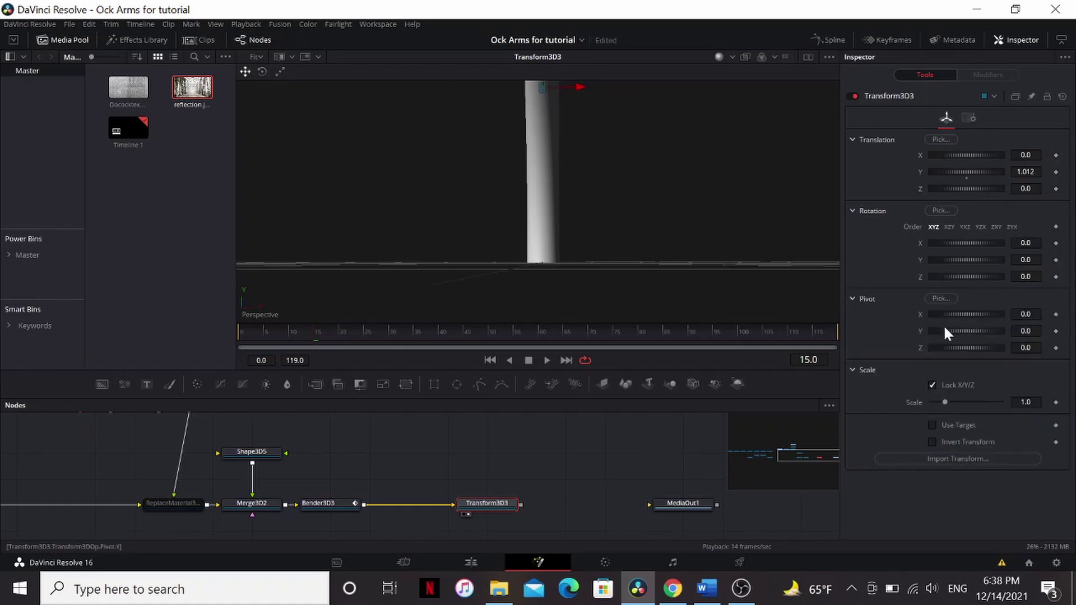
drag(1026, 331, 1018, 335)
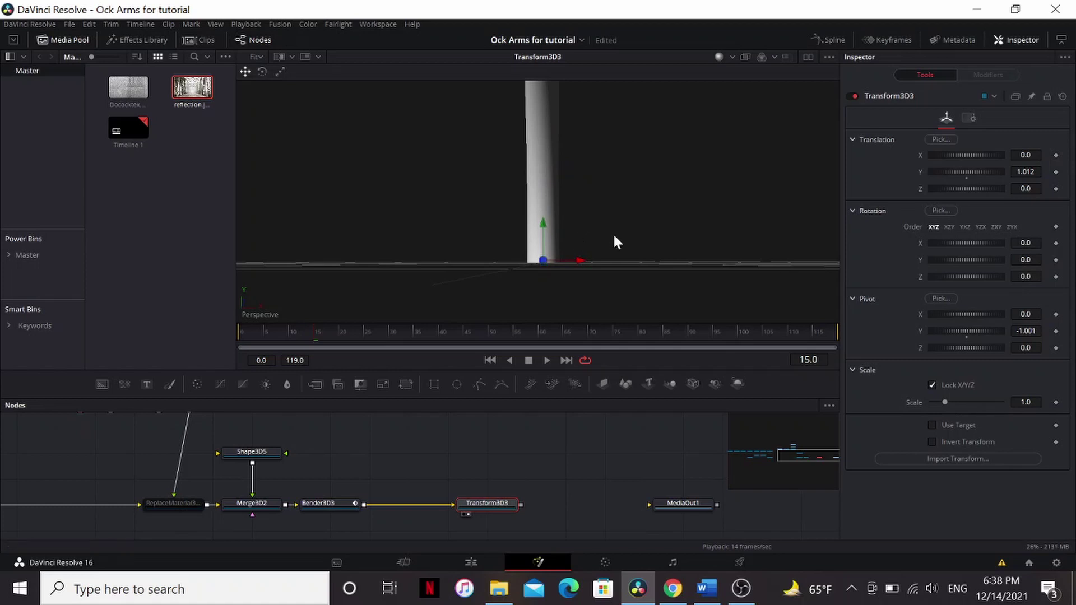
Rotate the whole arm 45 degrees on Z in Transform3D3
click(1025, 276)
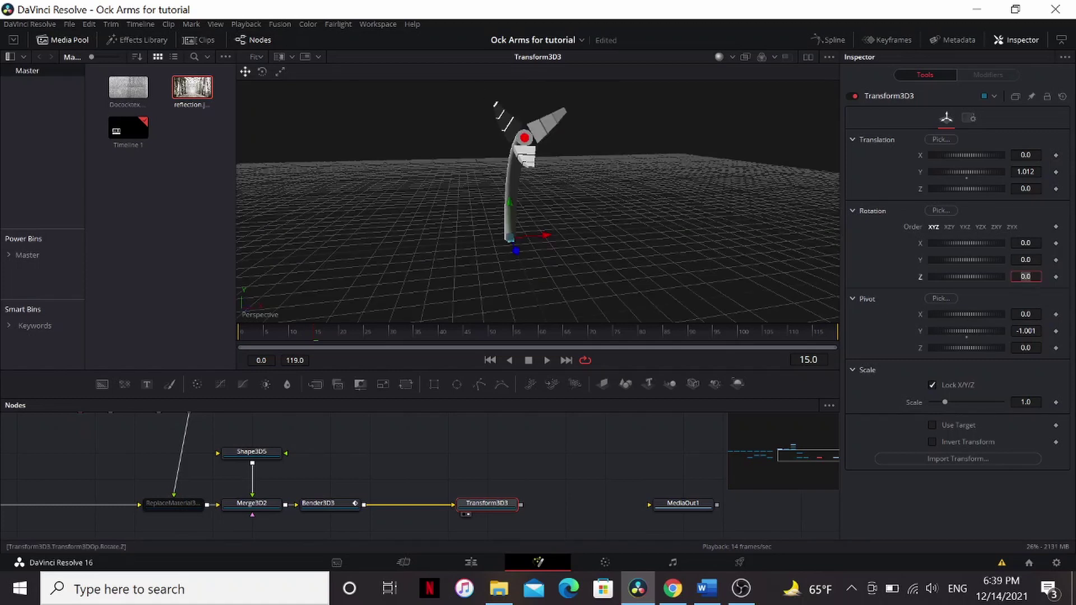
text(45)
key(Tab)
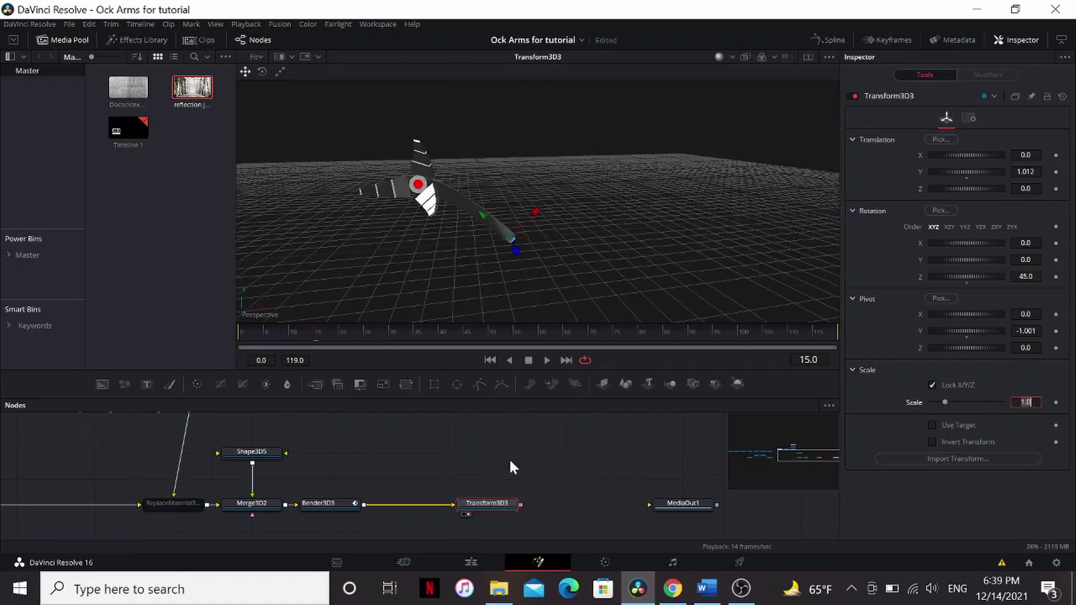
Add a Duplicate 3D node after Transform3D3 with last copy 4 and Z rotation 90
key(BackSpace)
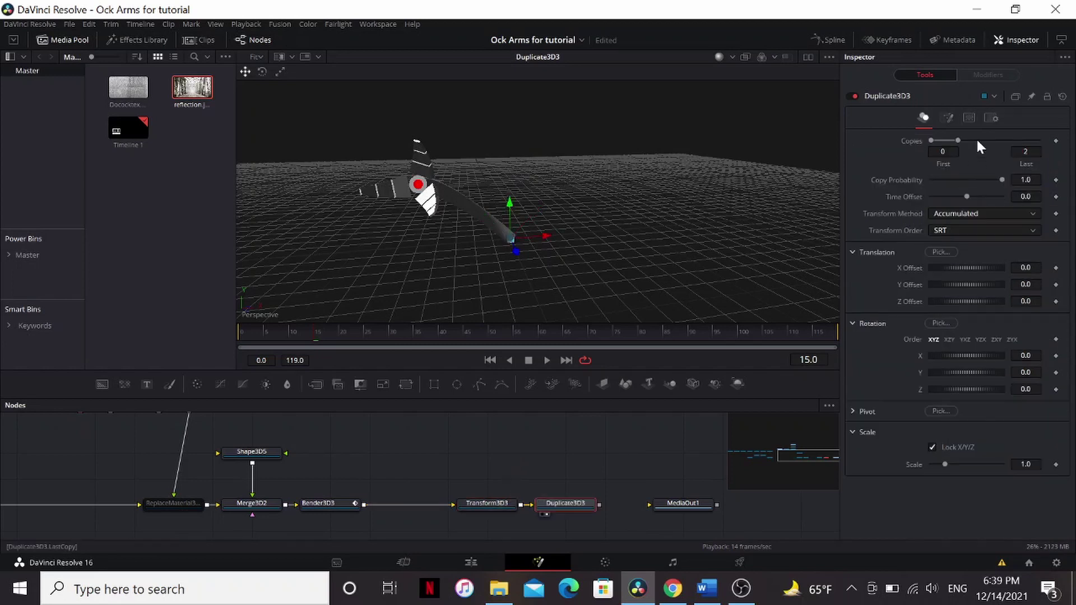
click(1026, 389)
text(90)
key(Return)
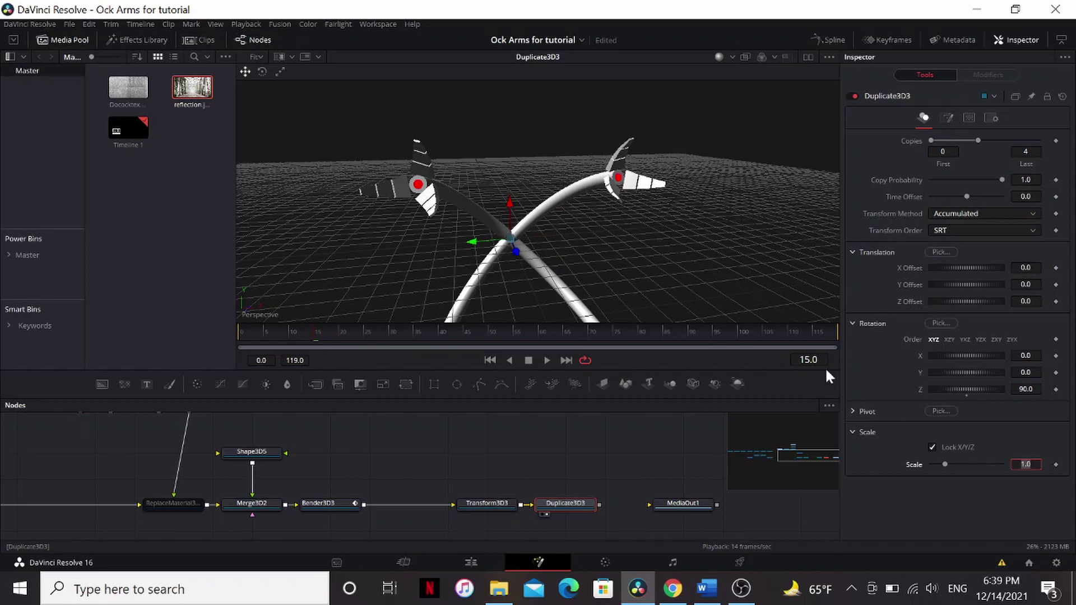
View the crossed arms from the front and play back their movement from the first frame
drag(532, 254, 509, 173)
drag(315, 332, 230, 322)
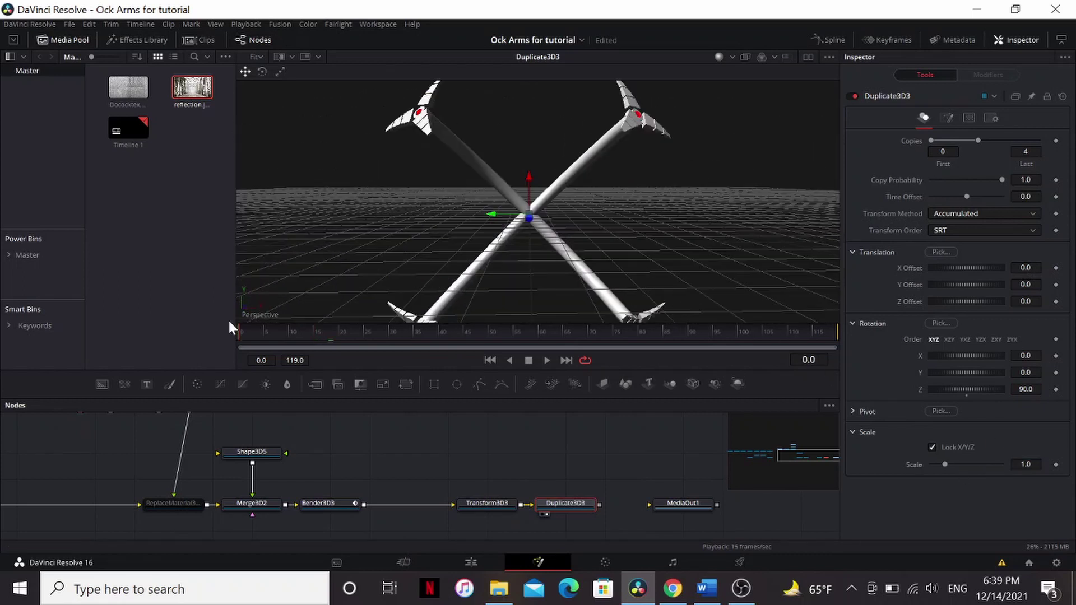
key(space)
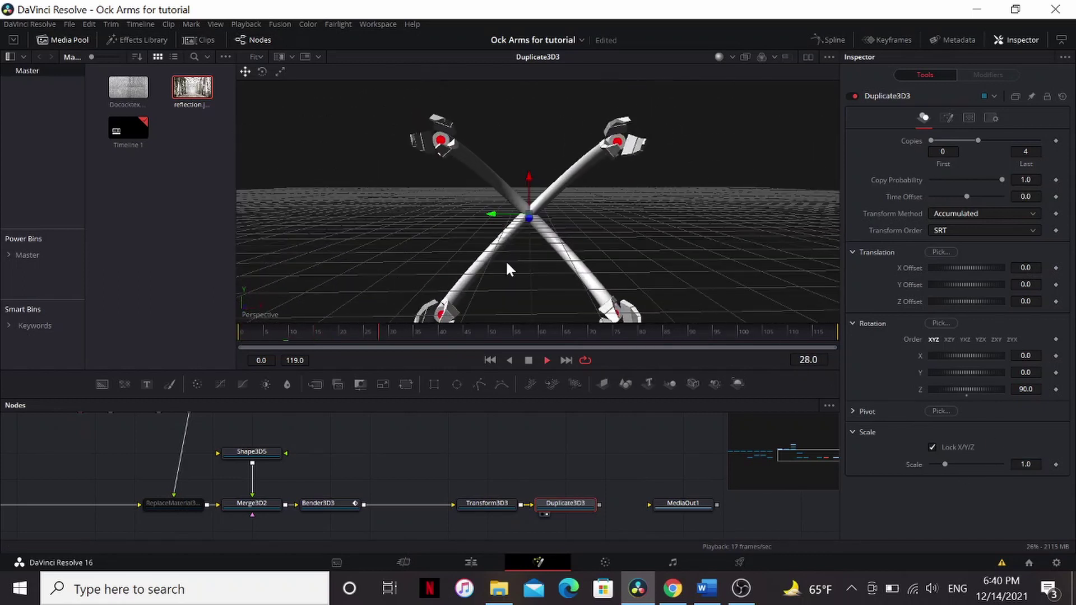
key(space)
Try a time offset of 5.0 on Duplicate3D3 with playback and reset the offset to 0.0
drag(453, 240, 505, 275)
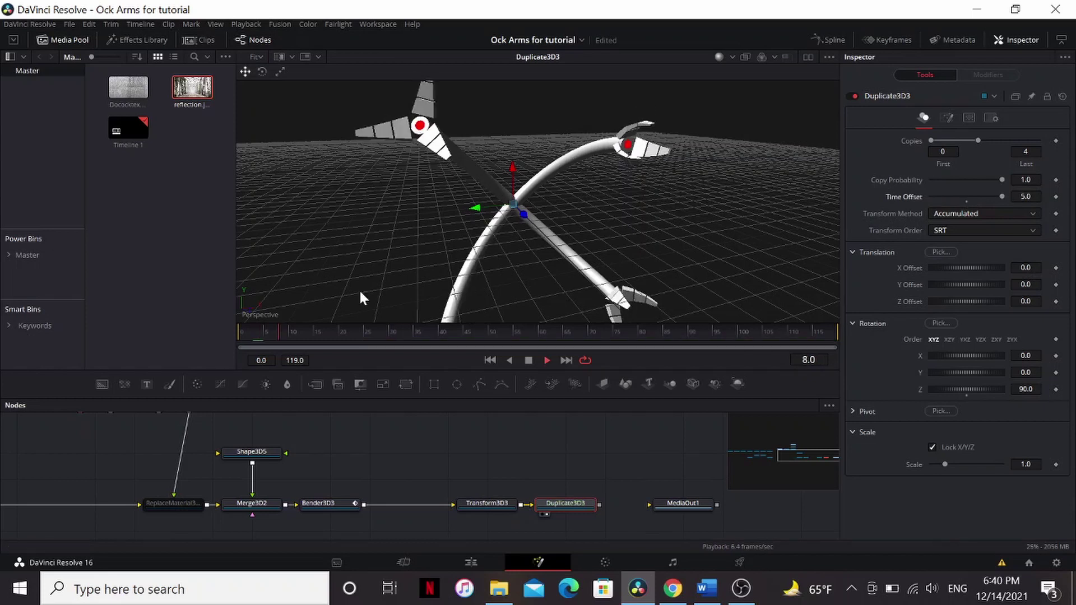
scroll(360, 292, down, 2)
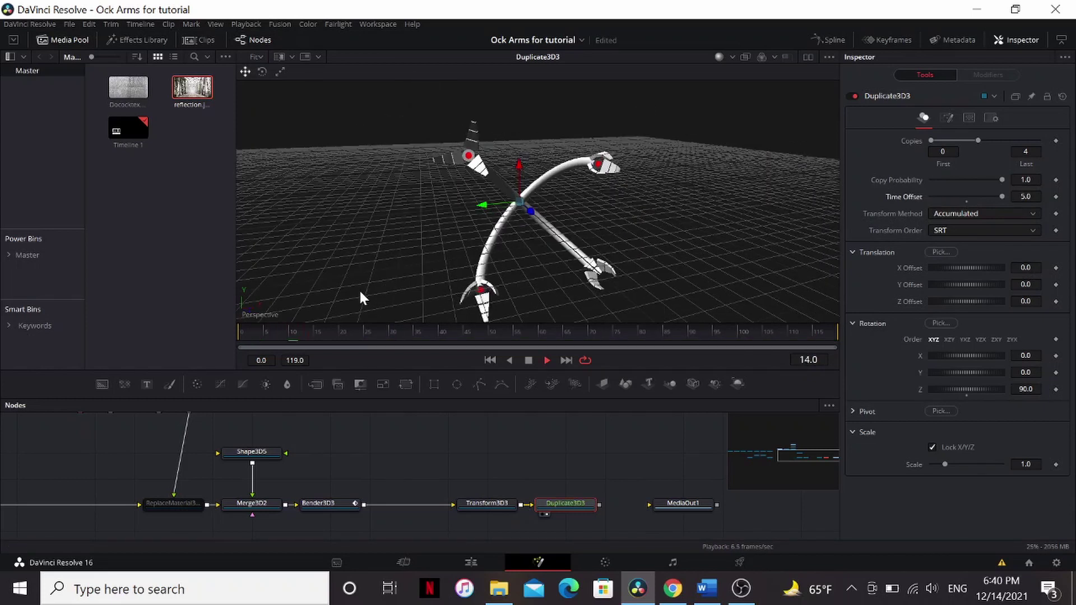
click(528, 361)
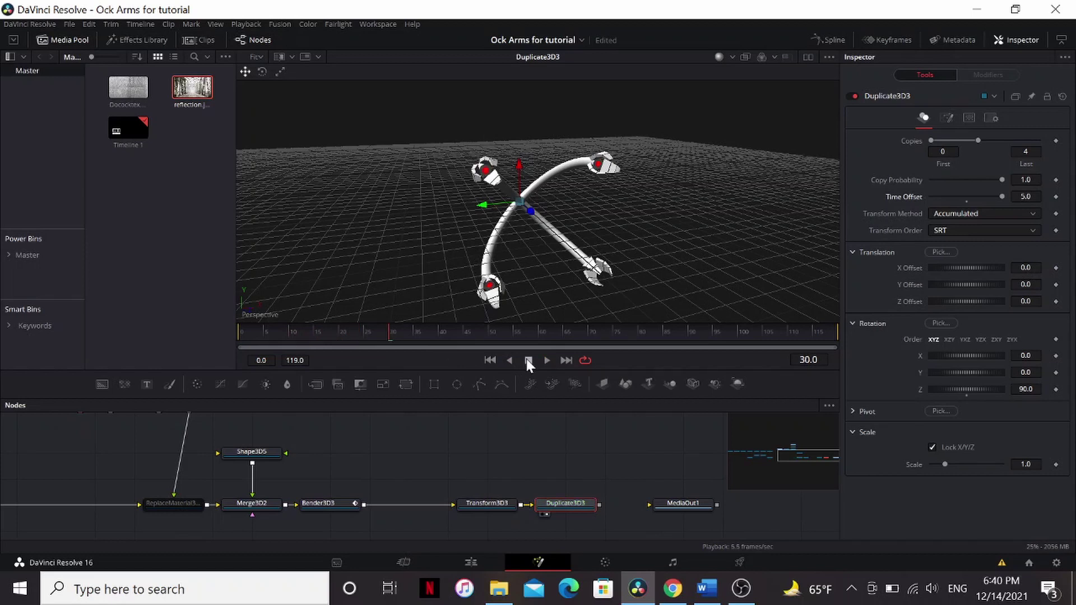
drag(366, 339, 206, 338)
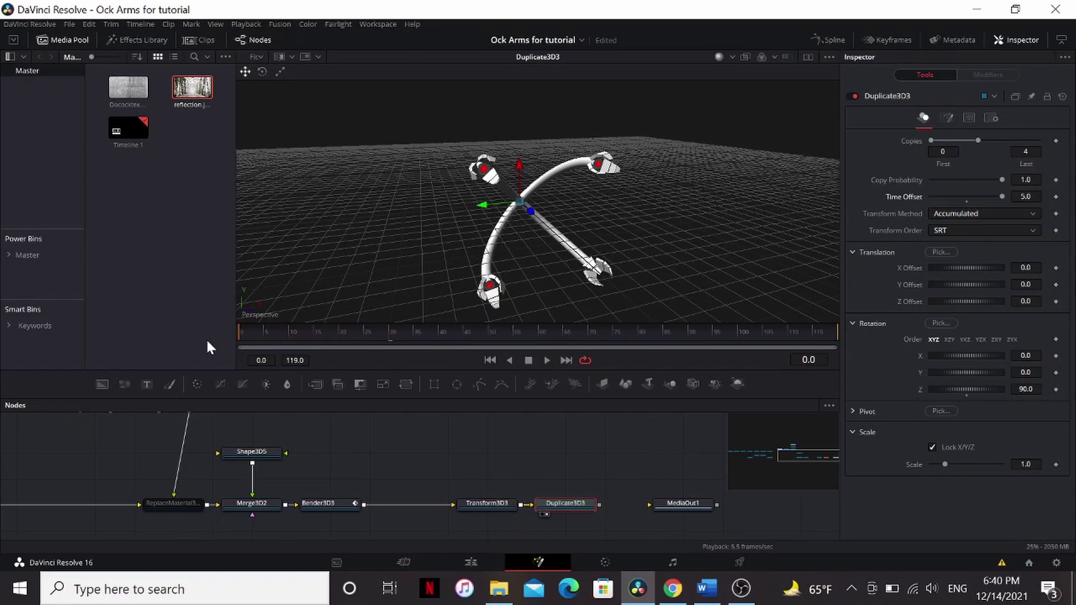
click(966, 201)
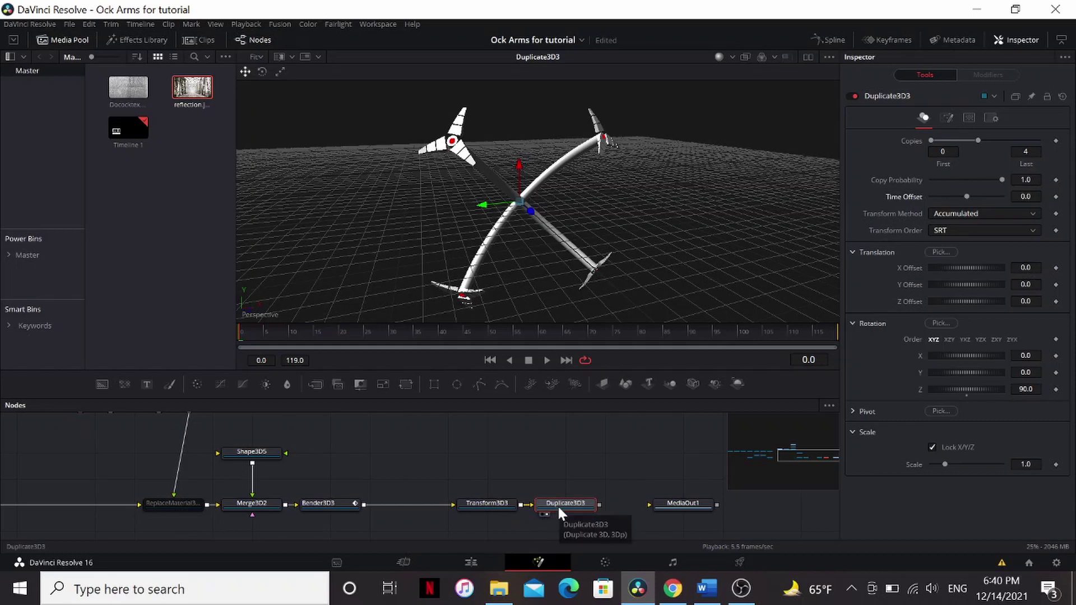
Examine the complete node tree that feeds the duplicated arms
key(ctrl+f)
drag(599, 528, 5, 415)
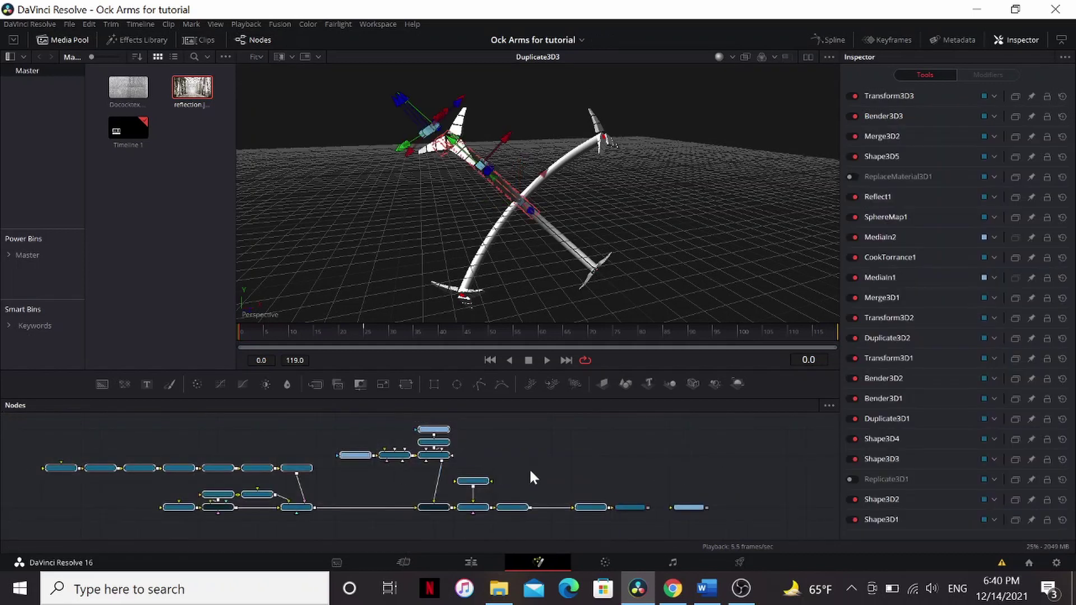
click(604, 460)
scroll(604, 460, up, 3)
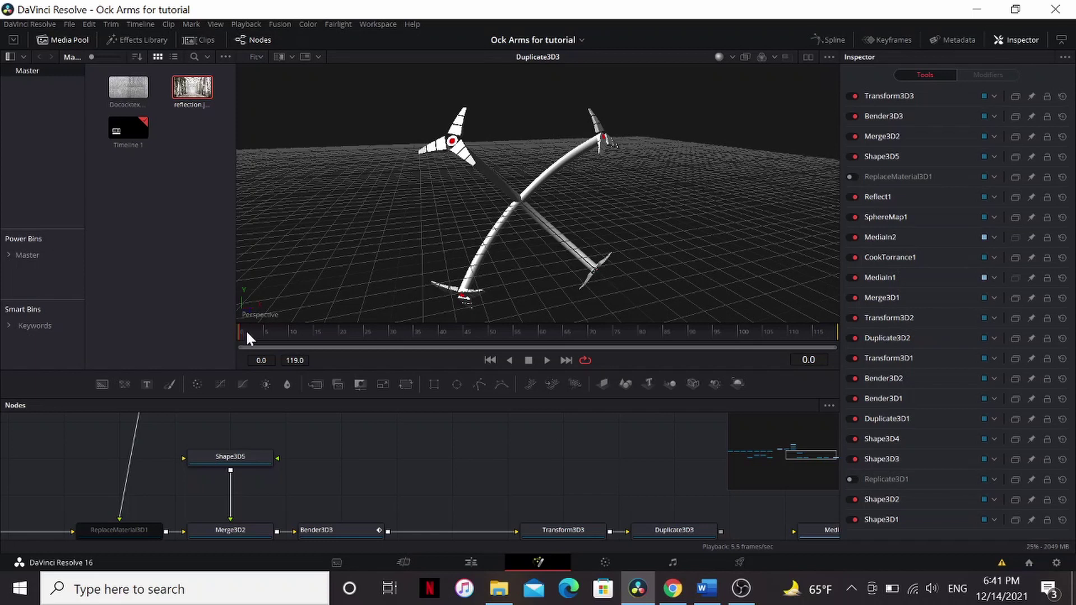
Go to frame 25 and re-enable the ReplaceMaterial3D1 and Replicate3D1 nodes
drag(246, 329, 315, 332)
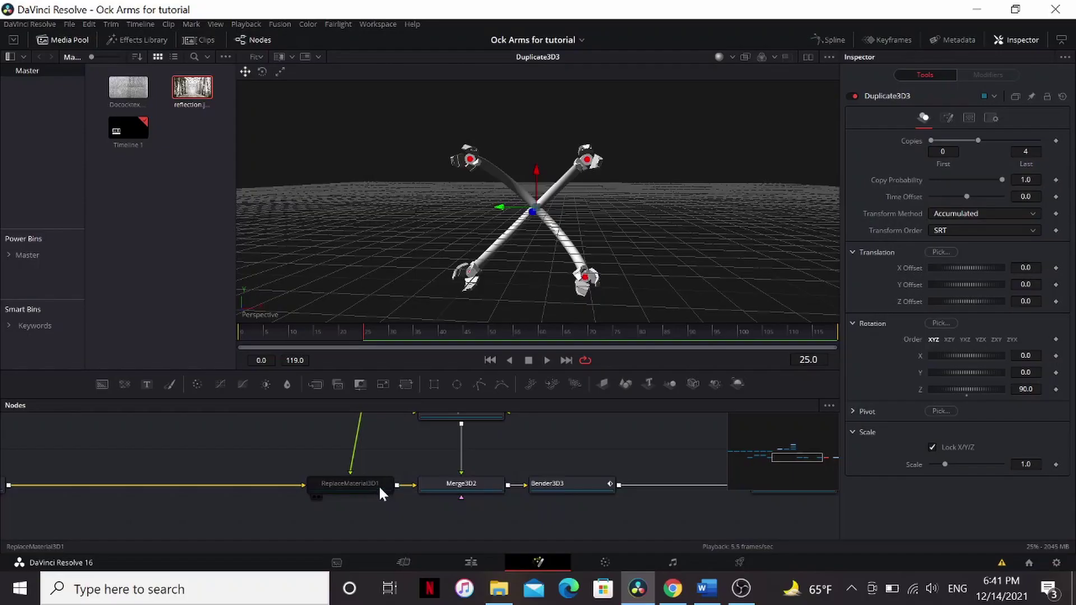
click(378, 485)
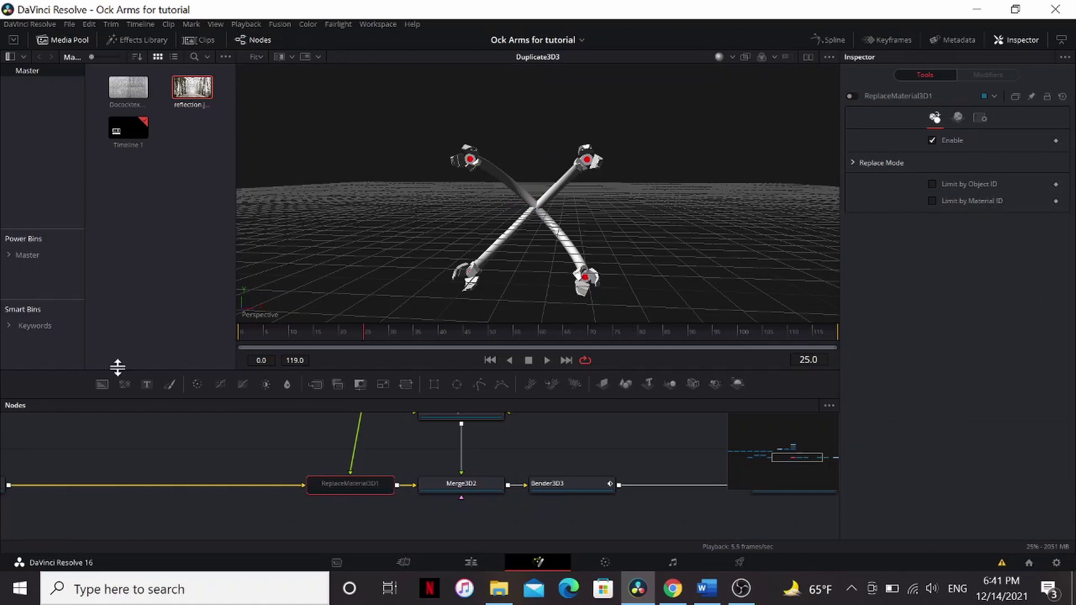
drag(173, 456, 572, 449)
Add a Camera 3D to the scene, joined with Duplicate3D3's output through a new Merge 3D node
key(shift+space)
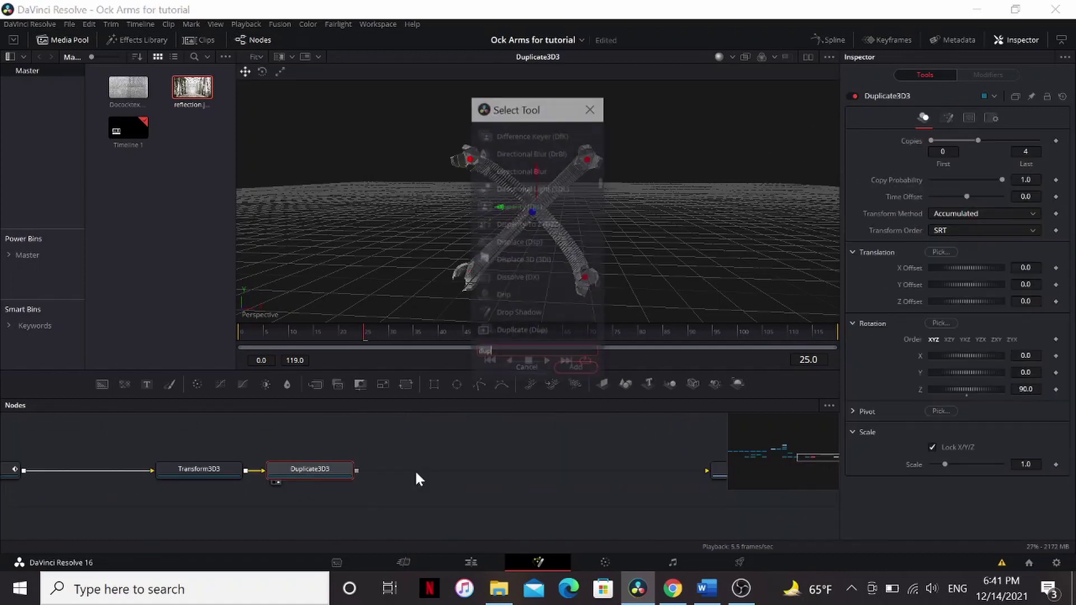
text(cam)
key(Return)
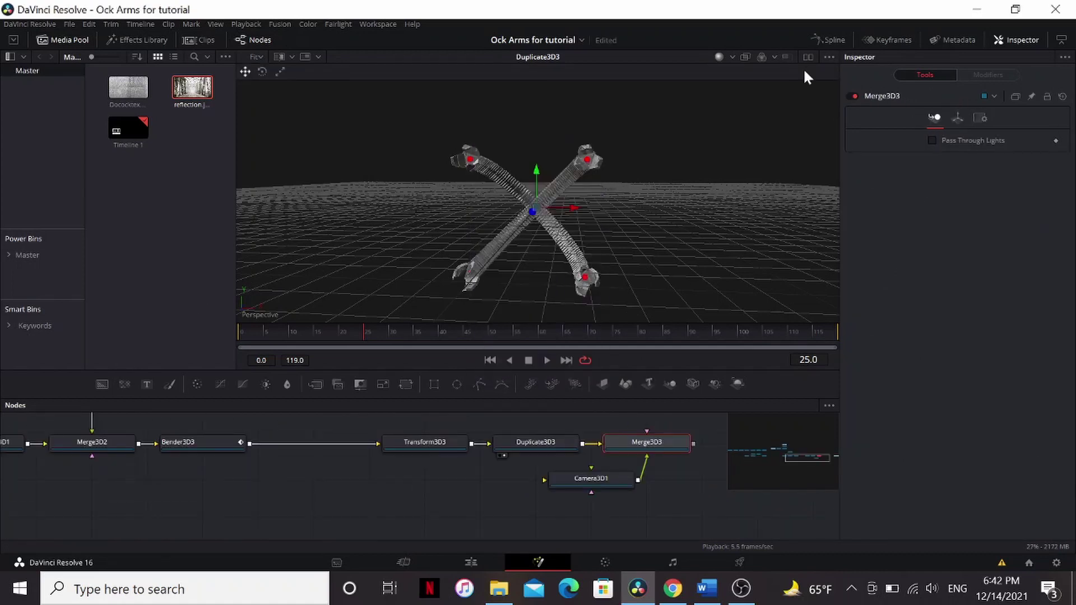
Show Merge3D3 in two side-by-side viewers and set one of them to look through Camera3D1
click(809, 57)
key(2)
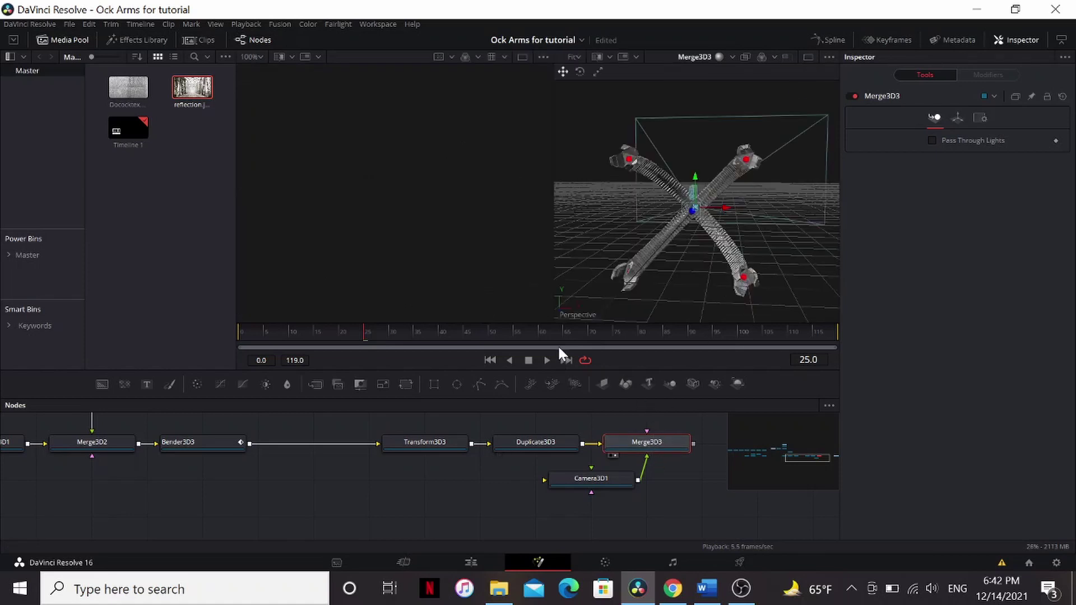
key(1)
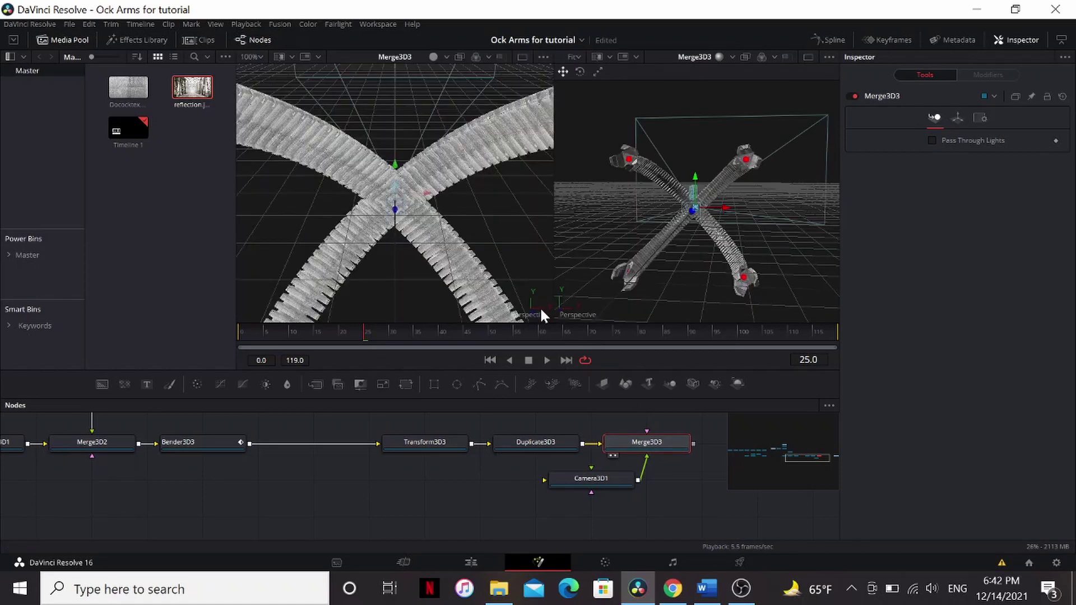
right_click(535, 313)
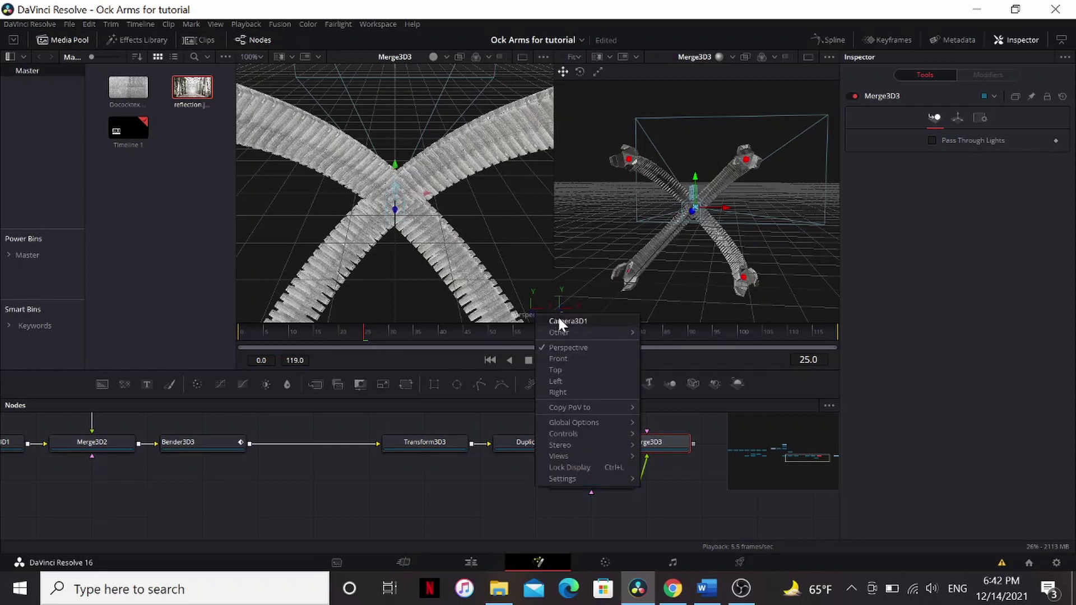
click(559, 320)
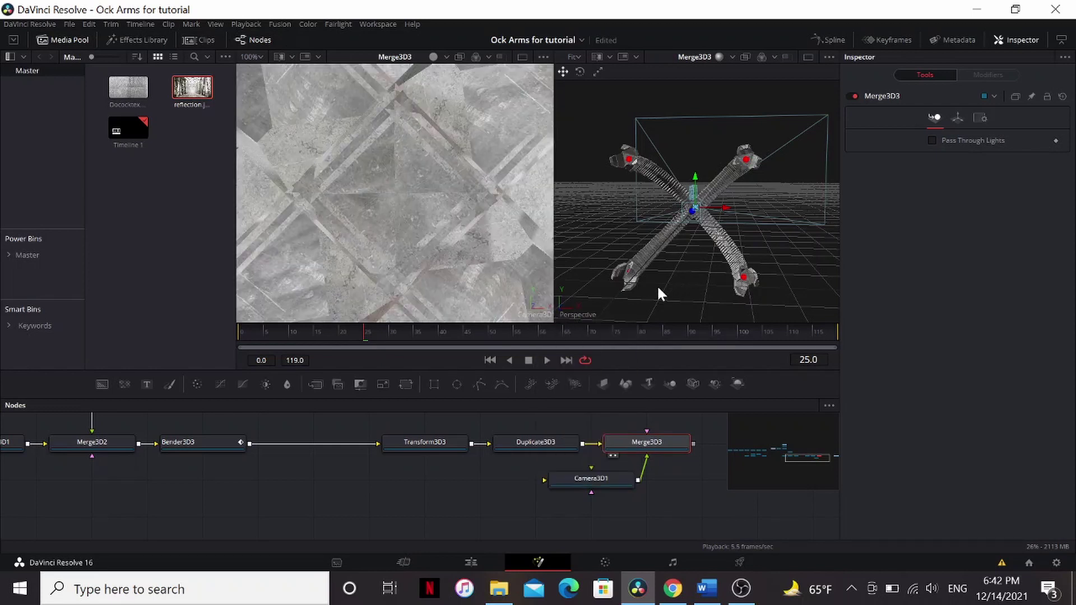
Move Camera3D1 back to about 8.308 on Z to frame all four arms and enable its target
drag(656, 288, 599, 297)
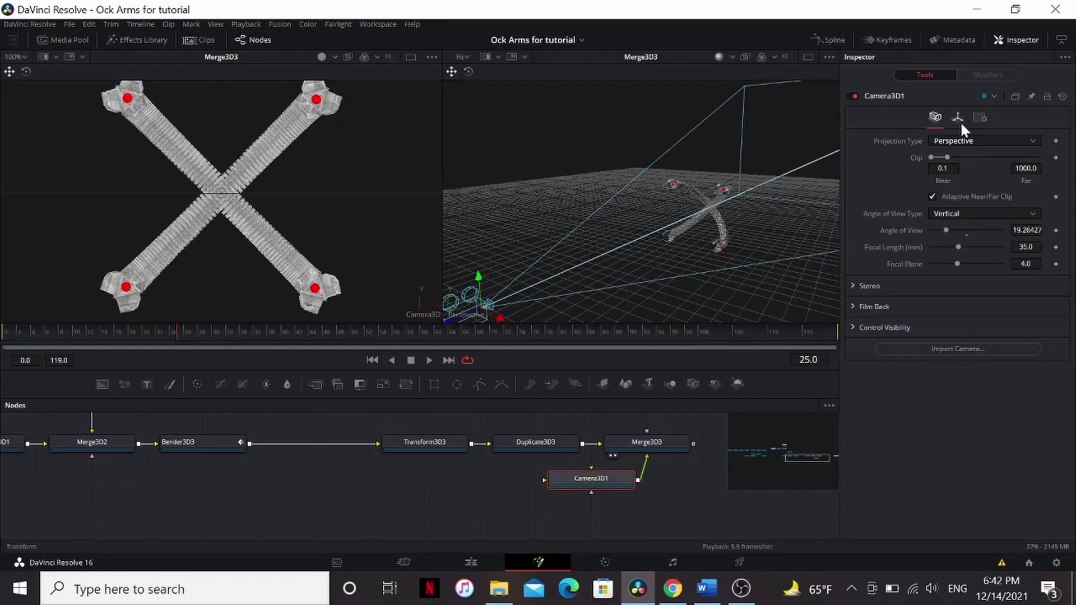
click(957, 117)
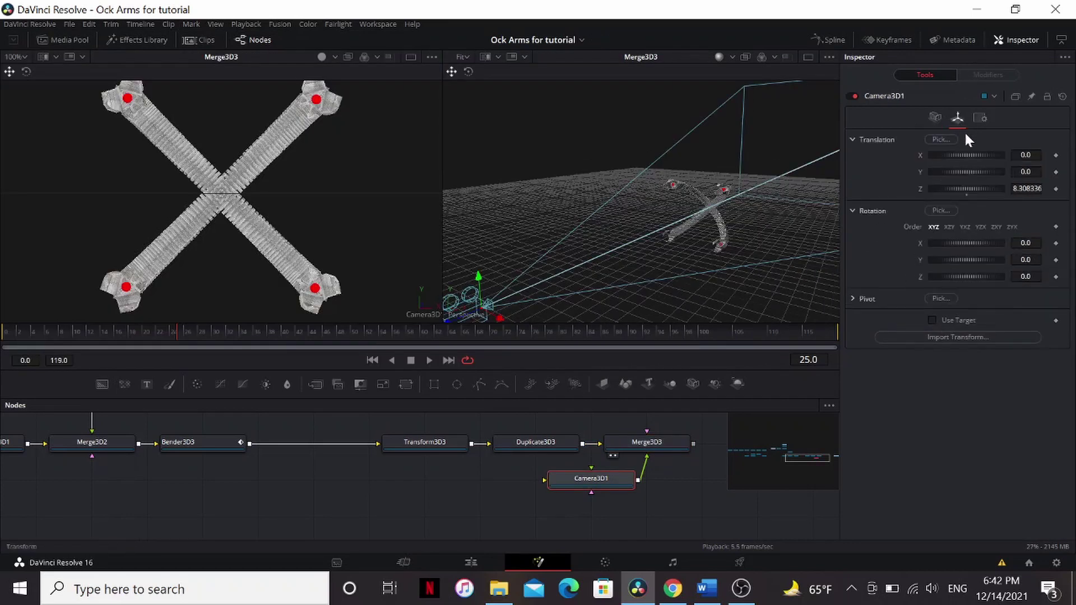
click(933, 320)
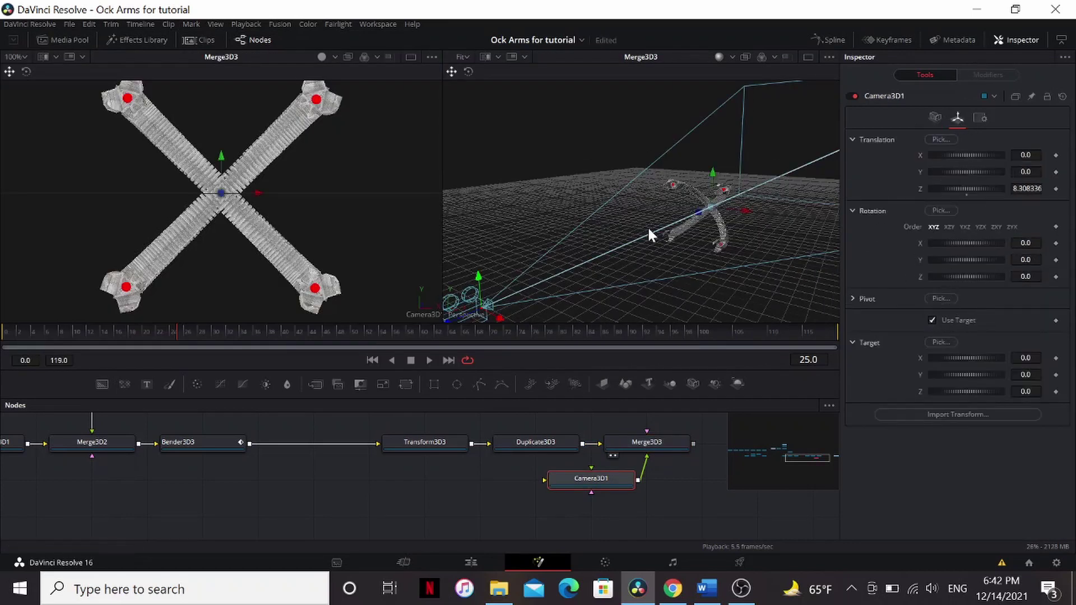
drag(575, 246, 822, 271)
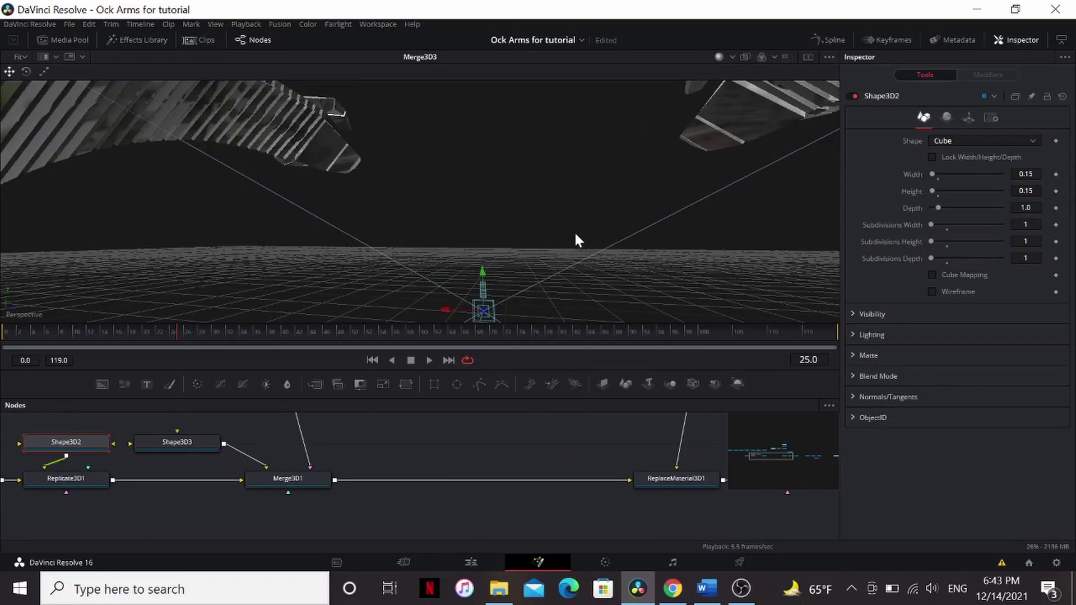
Add two directional lights to the scene and connect both to Merge3D3
drag(577, 240, 572, 183)
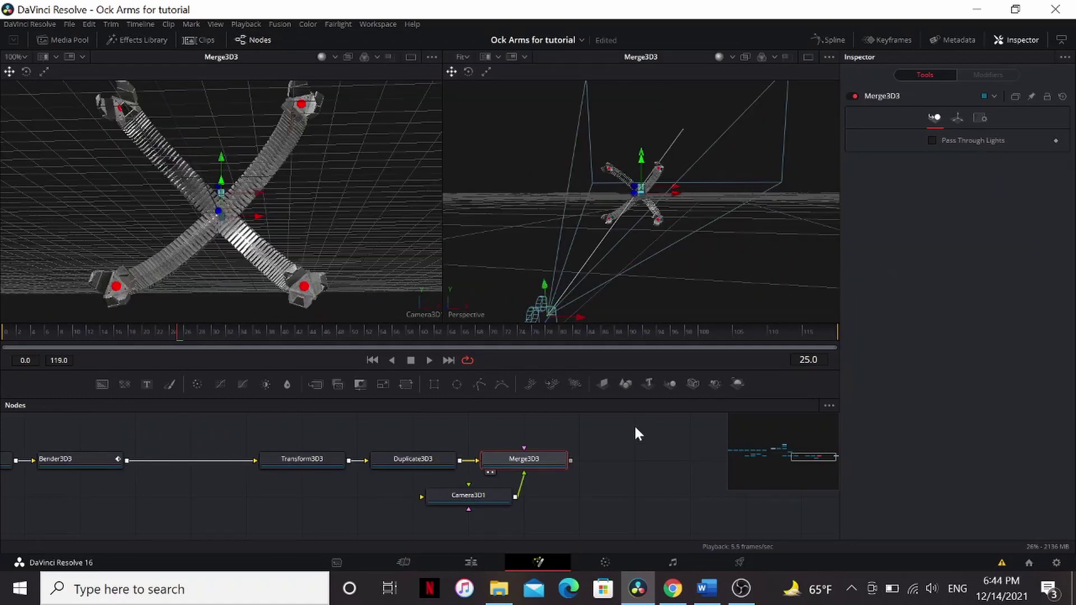
key(shift+space)
text(cam)
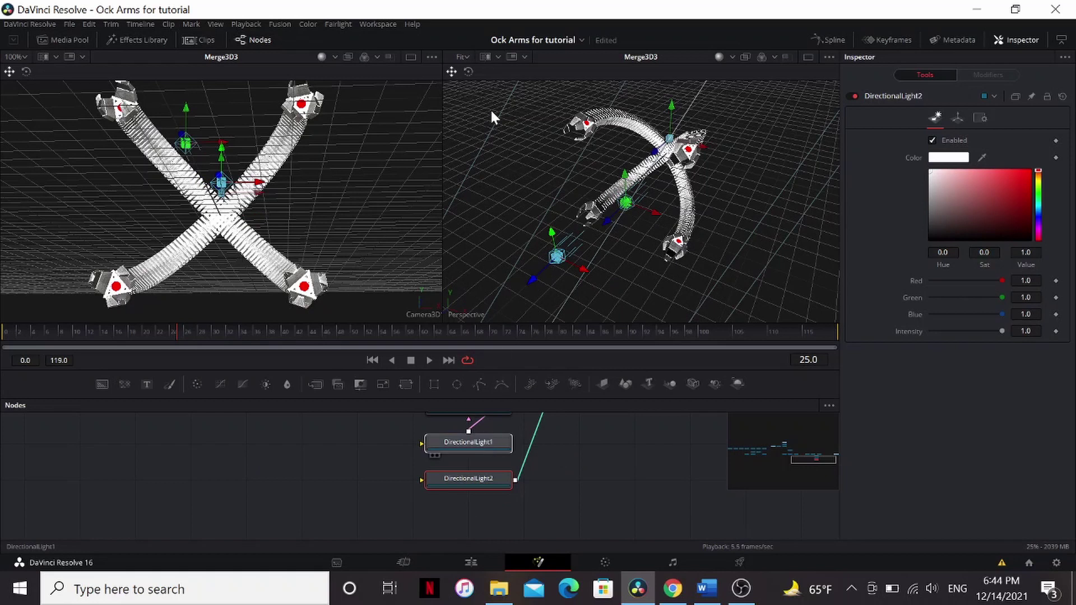
Rotate DirectionalLight1 and DirectionalLight2 with the rotate manipulator to light the four arms from different directions
click(491, 116)
click(467, 75)
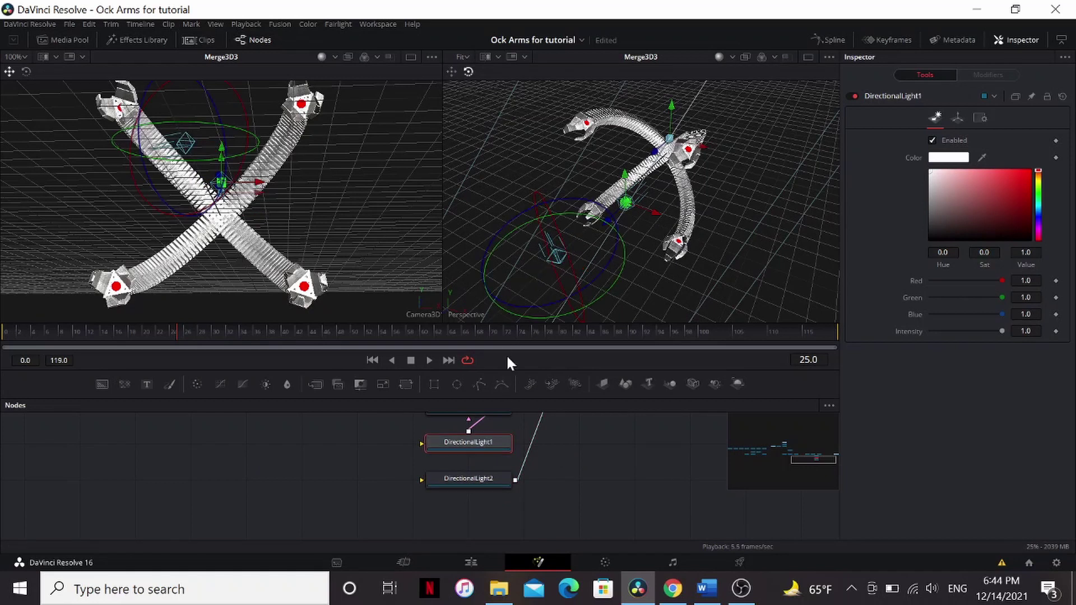
click(628, 201)
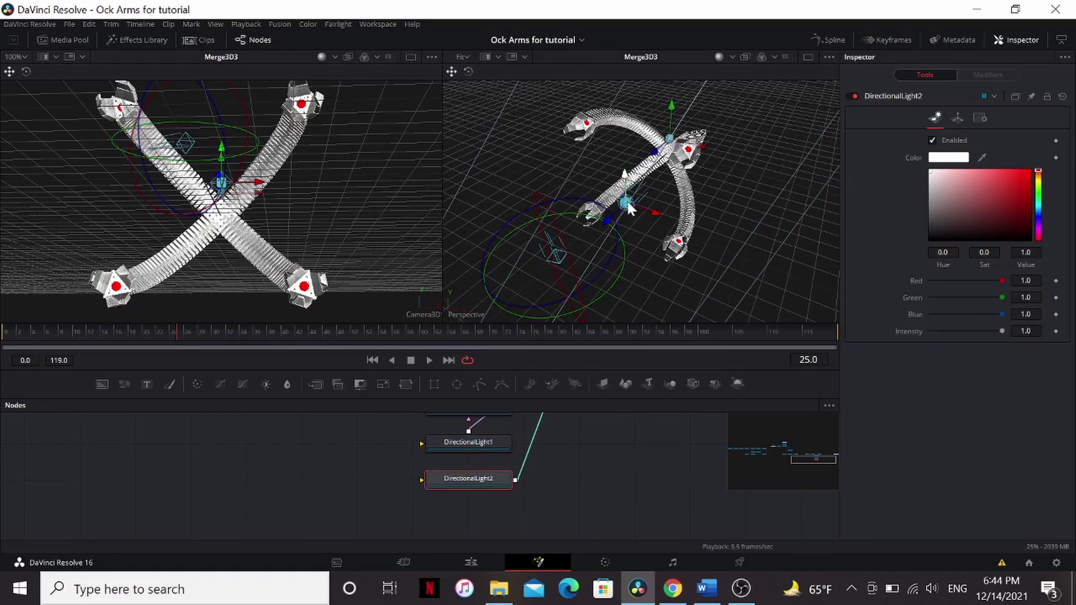
key(w)
drag(626, 255, 513, 223)
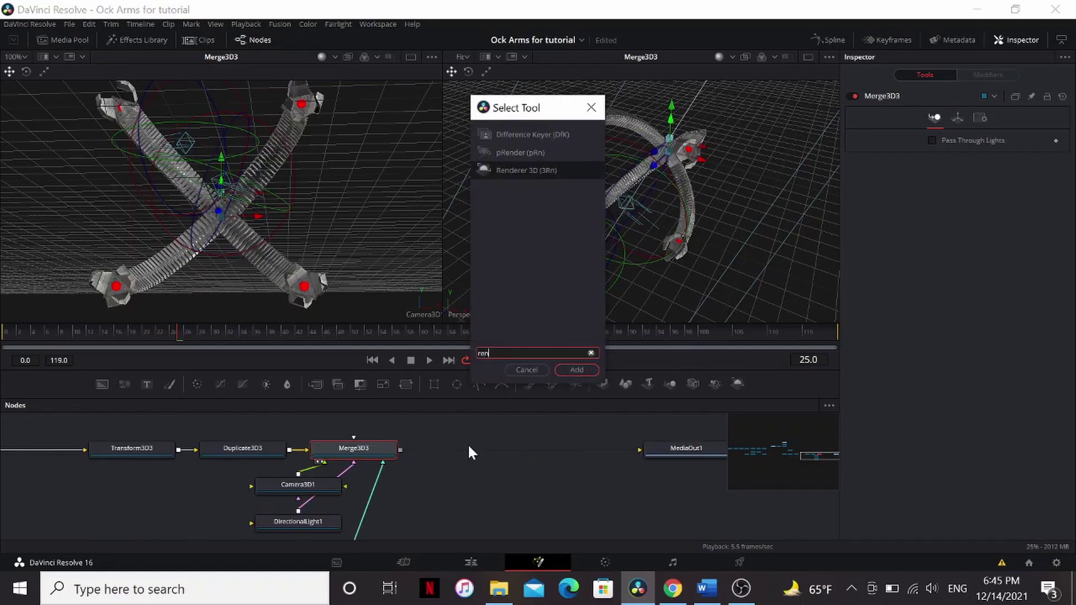
Add a Renderer 3D after Merge3D3, set its renderer type to OpenGL Renderer, and enable lighting and shadows
key(Escape)
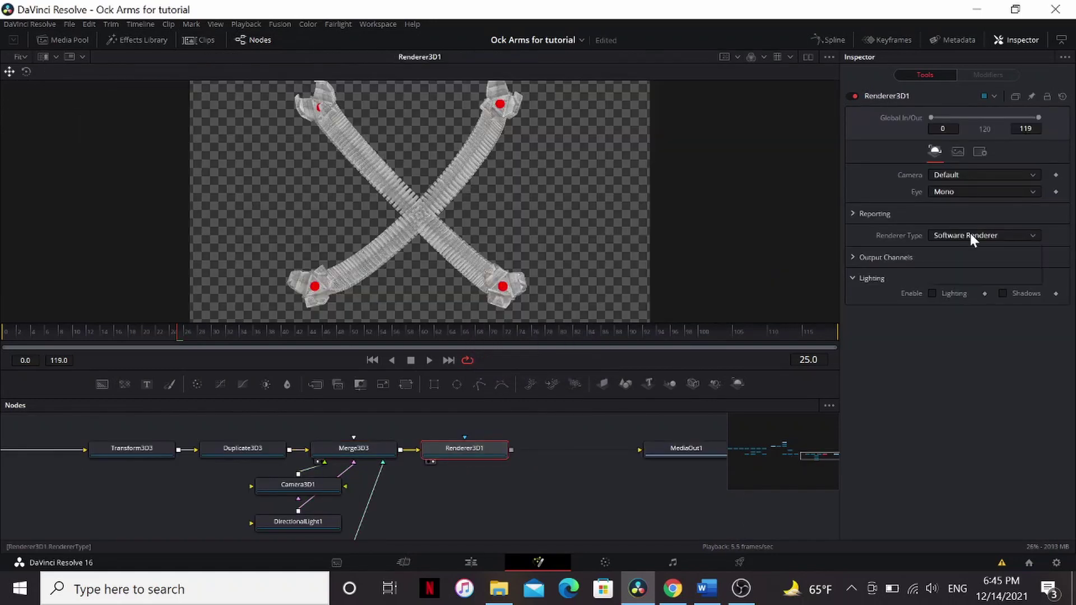
click(972, 236)
click(971, 250)
click(933, 336)
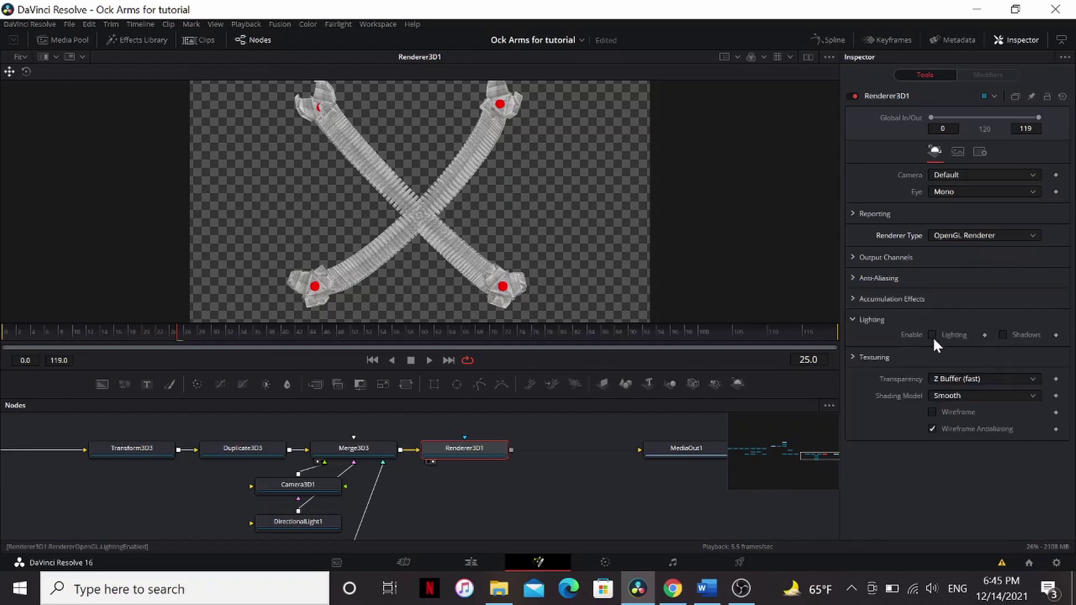
click(1003, 335)
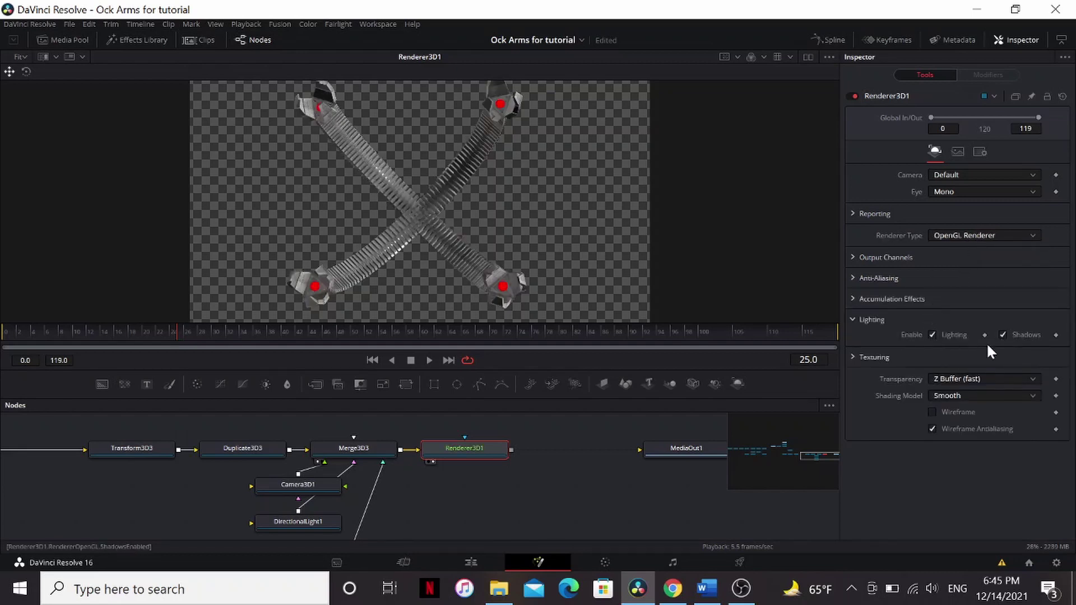
Expand the output channels of Renderer3D1 and set its image depth to float16
click(866, 256)
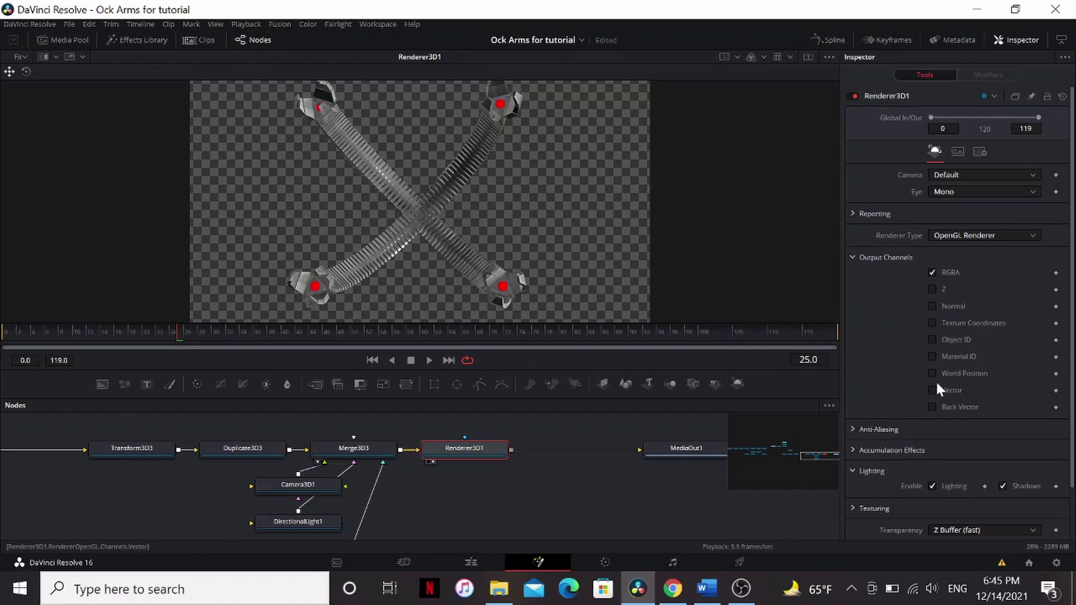
click(957, 150)
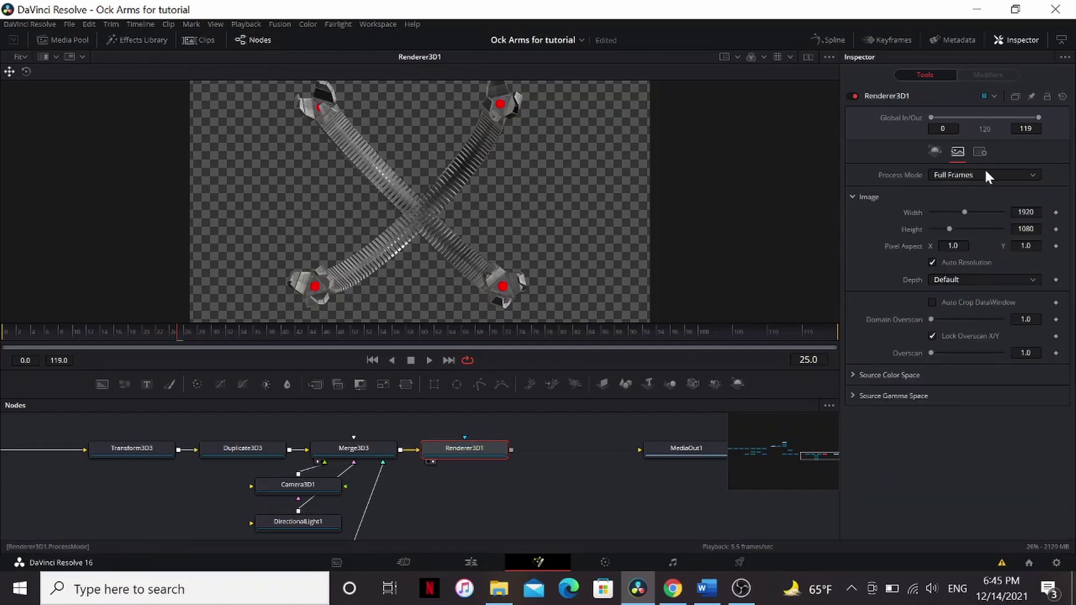
click(959, 279)
click(958, 331)
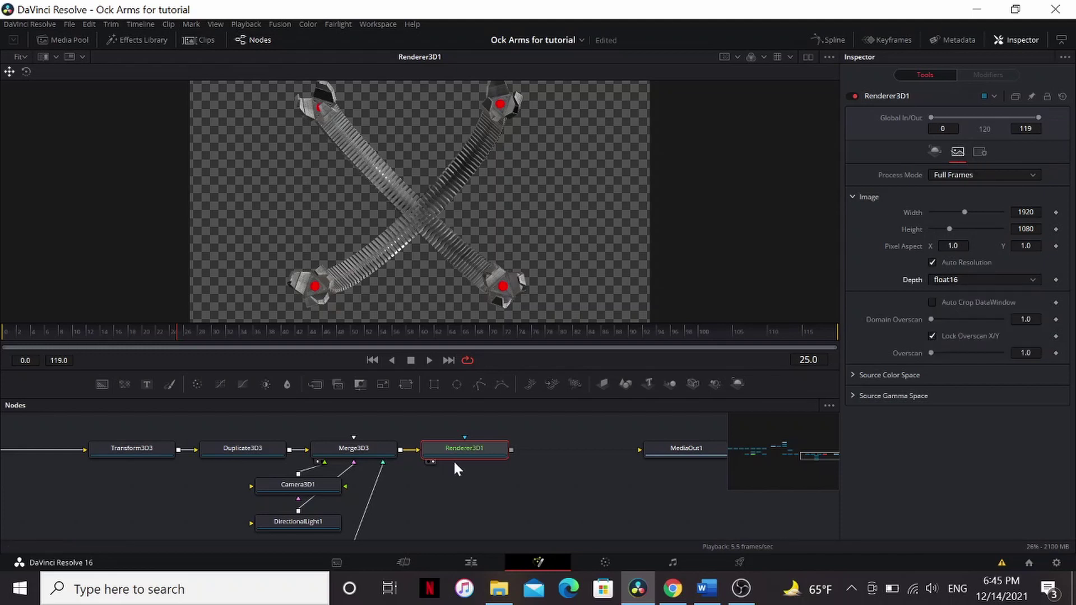
Go to frame 16, add a Vector Motion Blur after Renderer3D1 and show it in the viewer
scroll(466, 455, right, 2)
scroll(465, 455, right, 2)
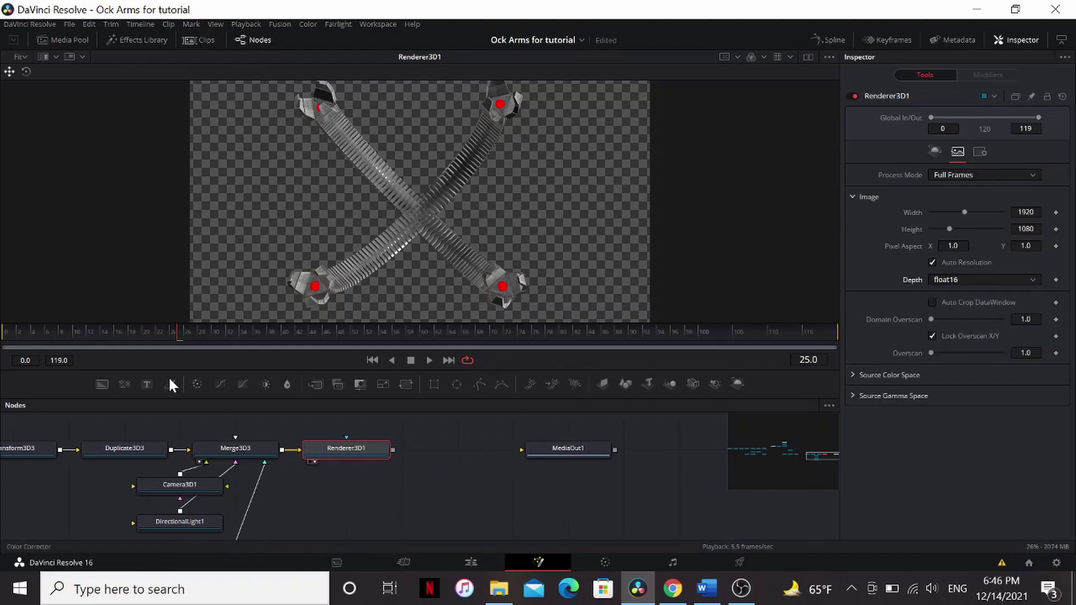
click(116, 335)
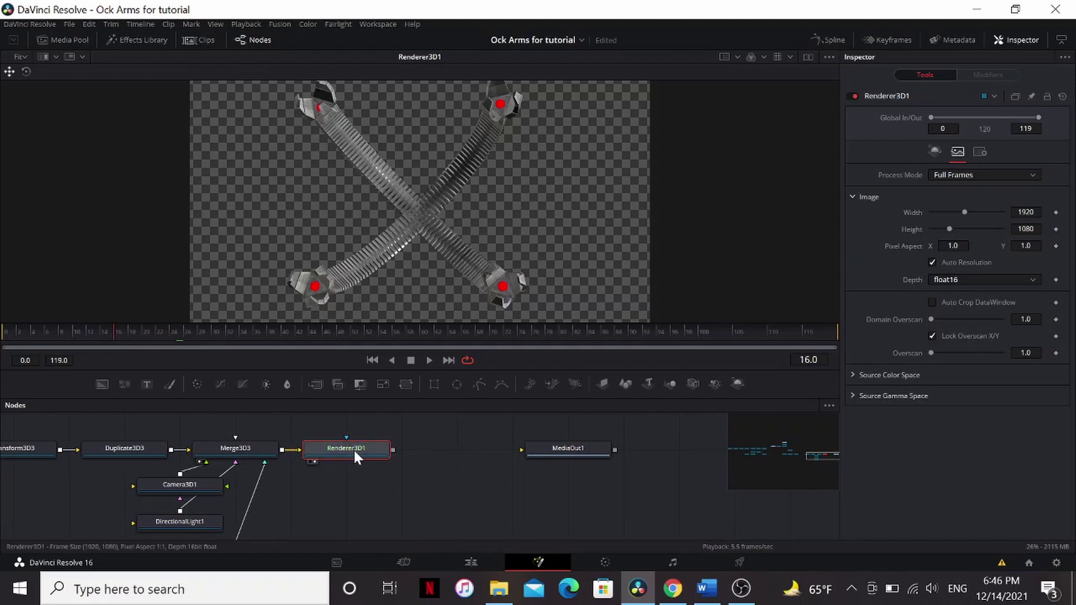
key(shift+space)
text(vbl)
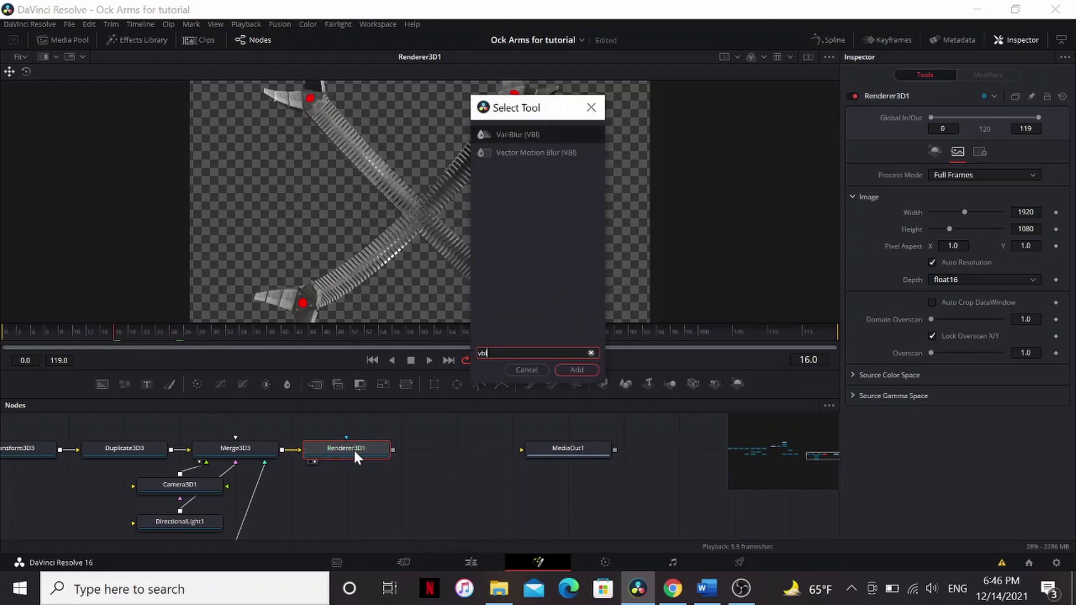
key(Down)
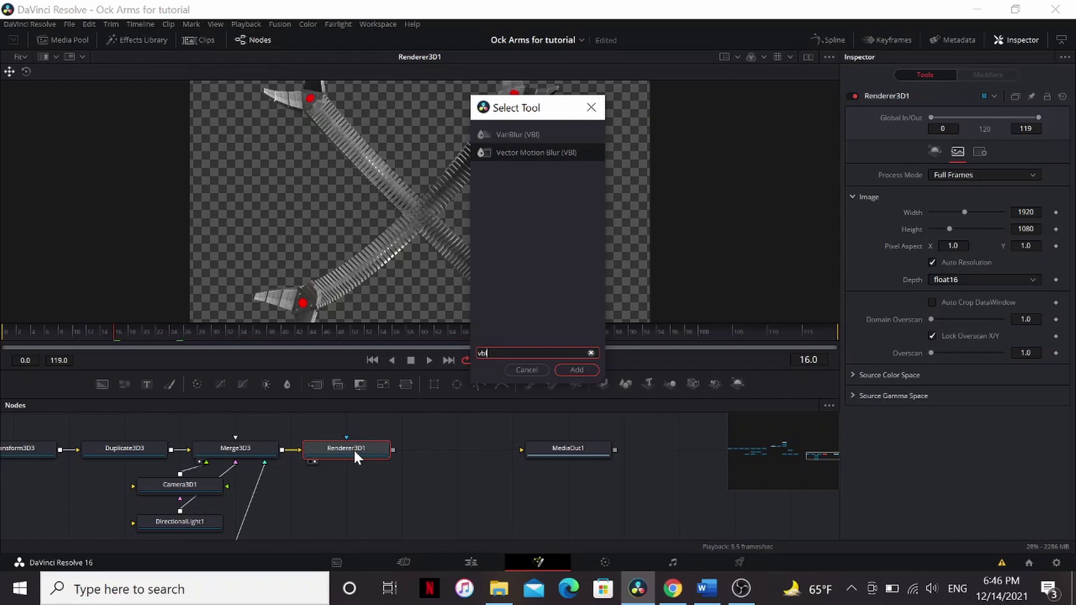
key(Return)
key(1)
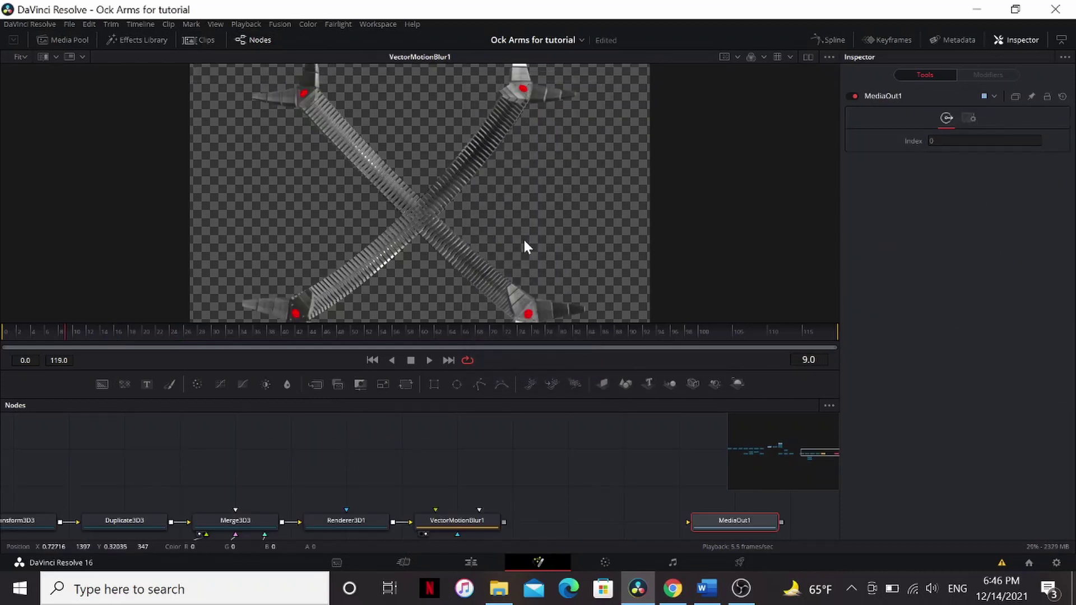
At frame 19, add a Delta Keyer fed by VectorMotionBlur1, key out the red centre lights and lower the matte's high threshold
click(138, 331)
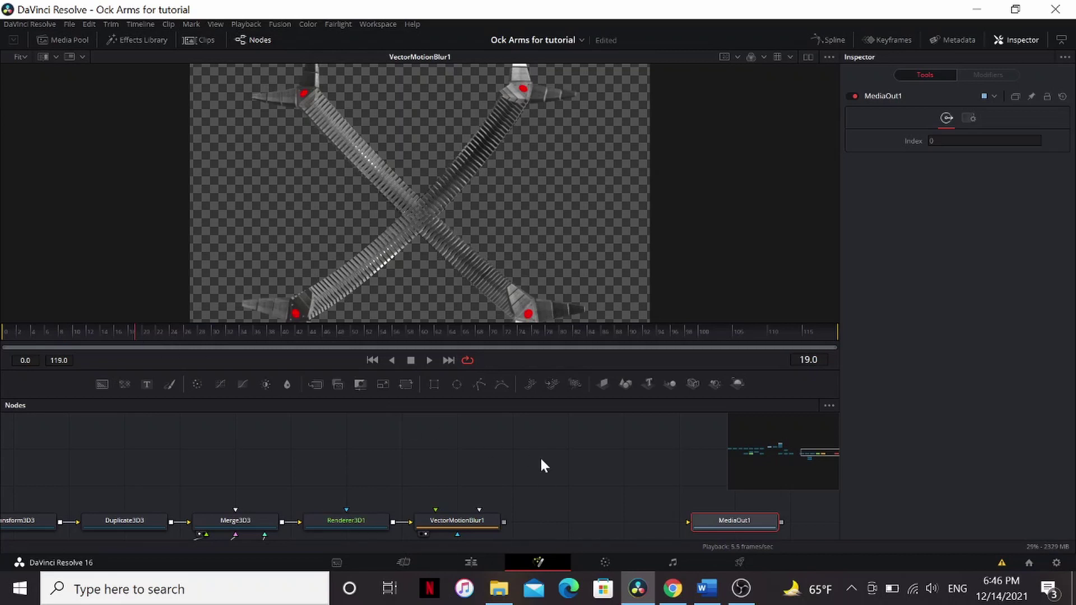
drag(541, 463, 323, 474)
click(317, 487)
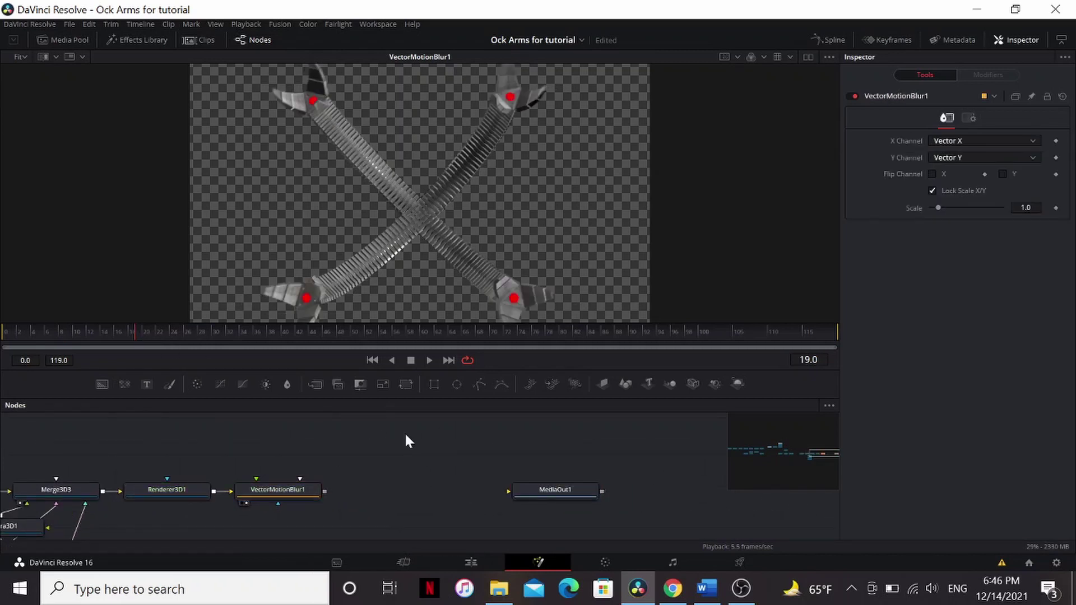
key(shift+space)
text(del)
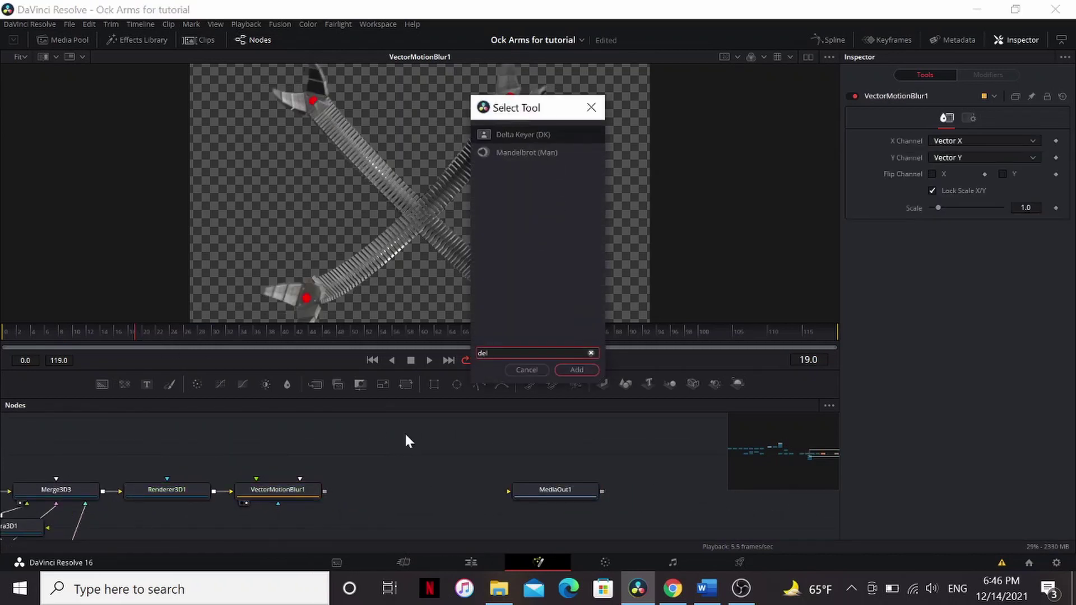
key(Return)
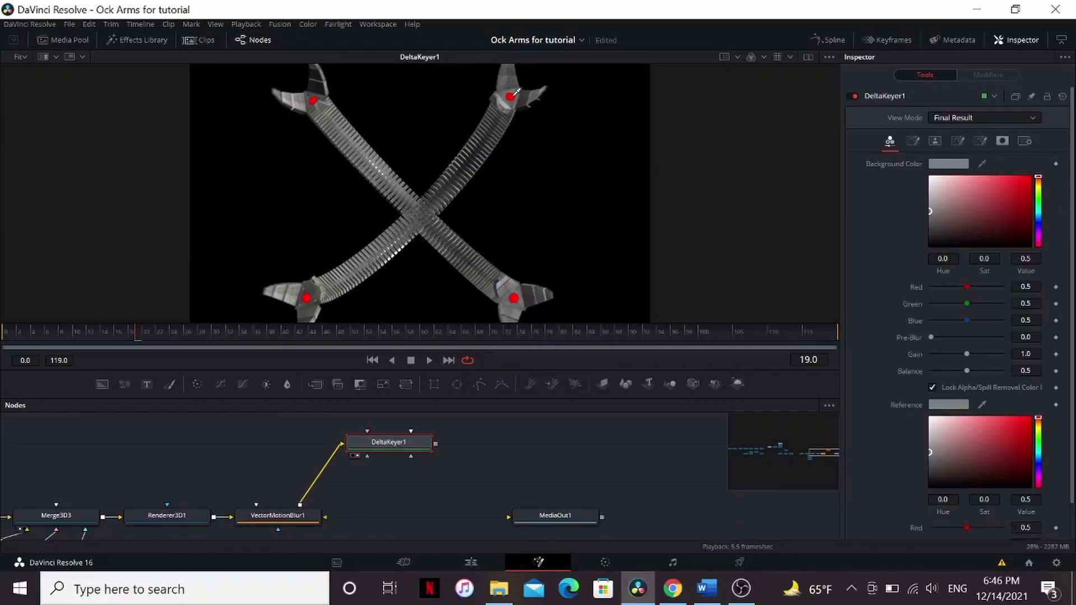
click(935, 141)
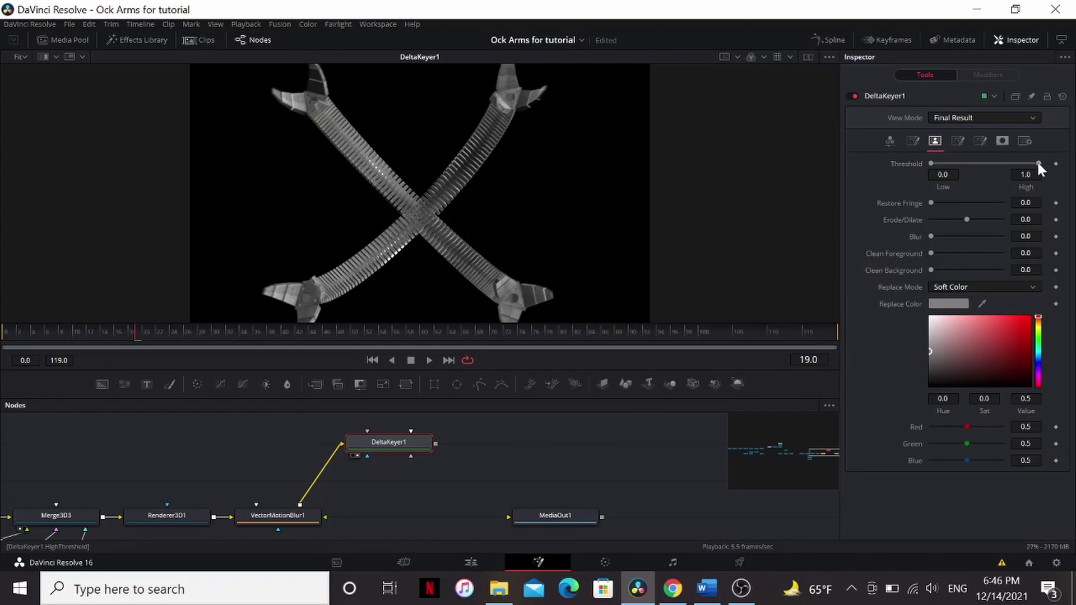
drag(1038, 163, 1032, 162)
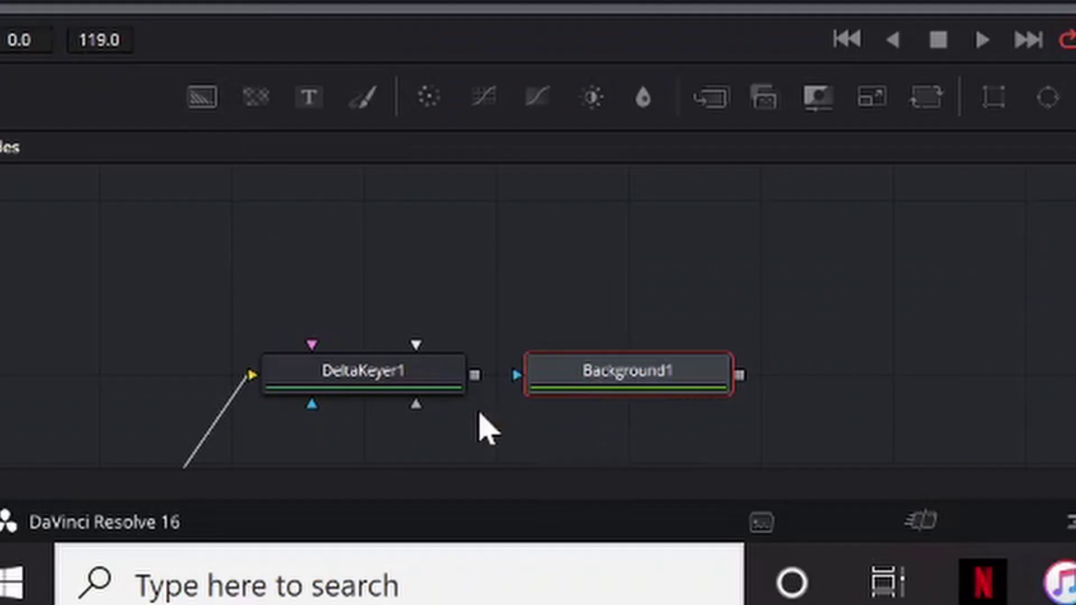
Mask the white Background1 with DeltaKeyer1's output and apply the mask inverted
drag(474, 375, 576, 385)
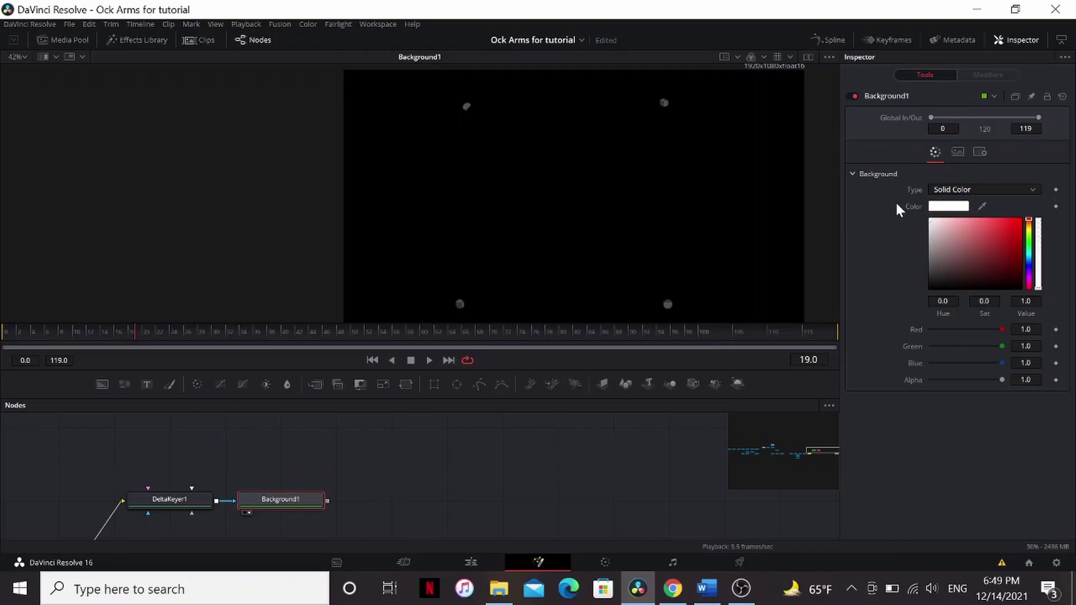
click(980, 151)
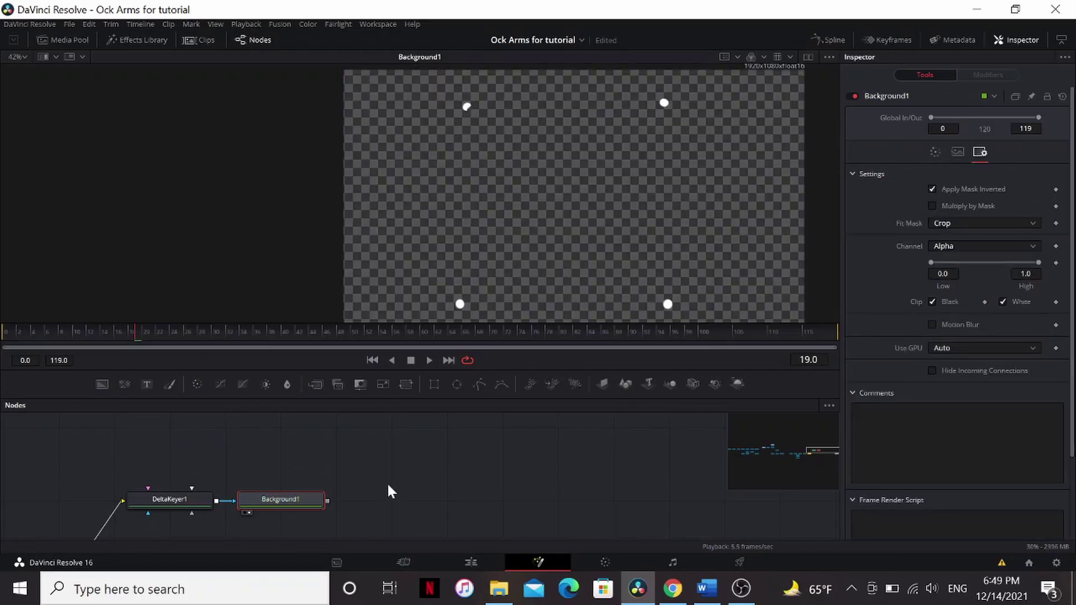
Add an XGlow after Background1 and raise its glow saturation
key(shift+space)
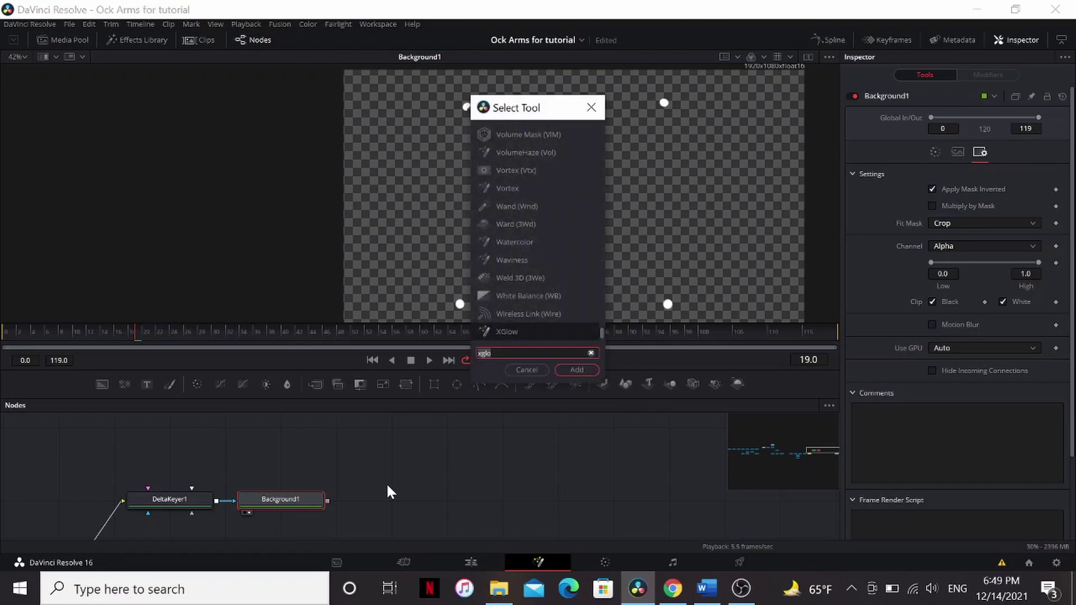
text(xgl)
key(Return)
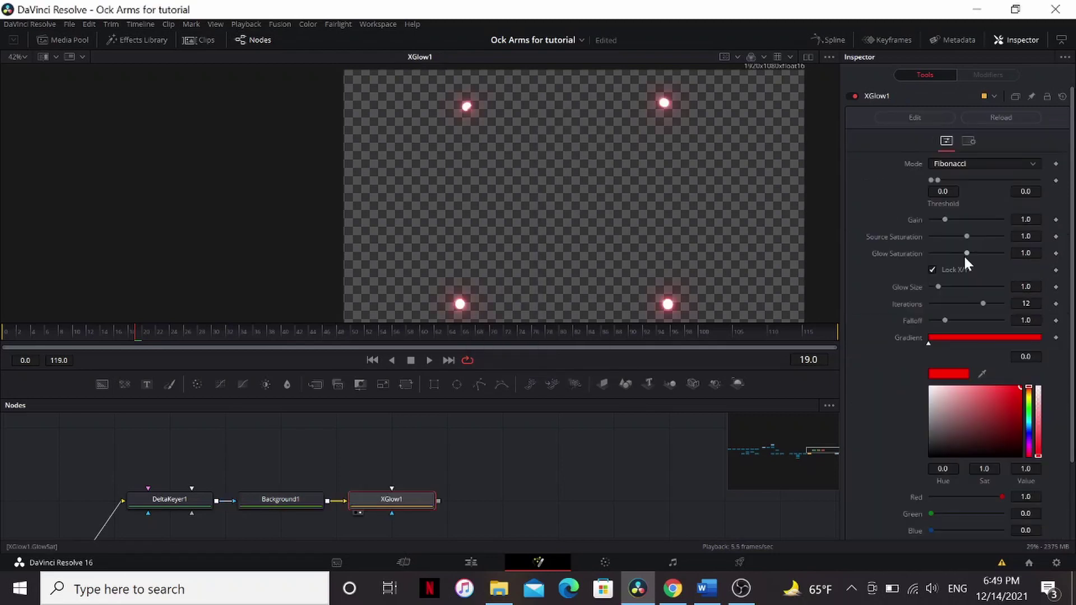
drag(967, 254, 1010, 255)
Merge XGlow1's output over VectorMotionBlur1 and add another Background node below Merge1
drag(438, 501, 80, 503)
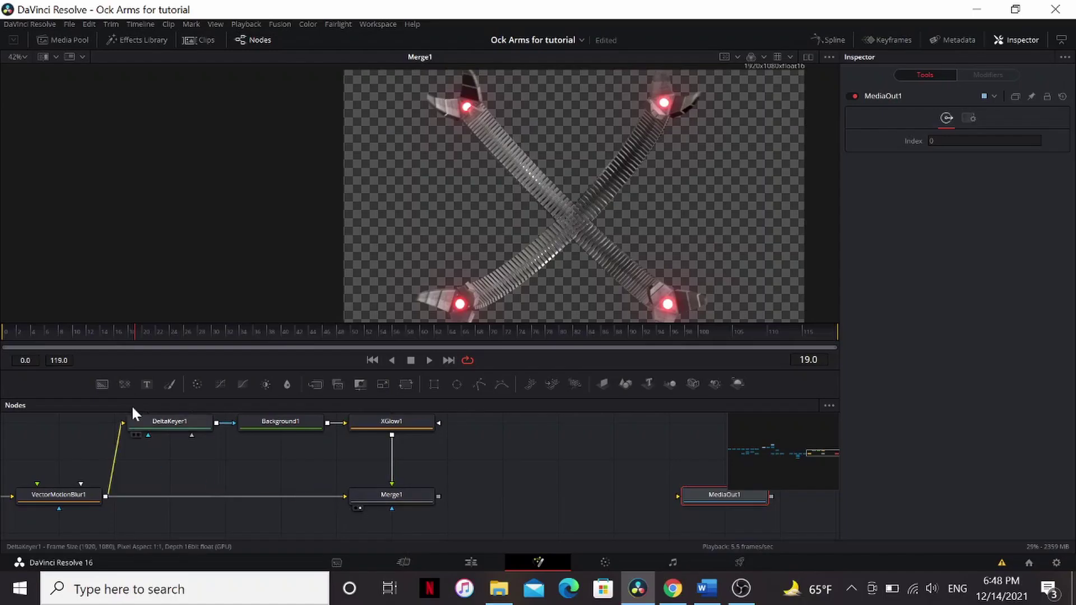
drag(104, 382, 405, 531)
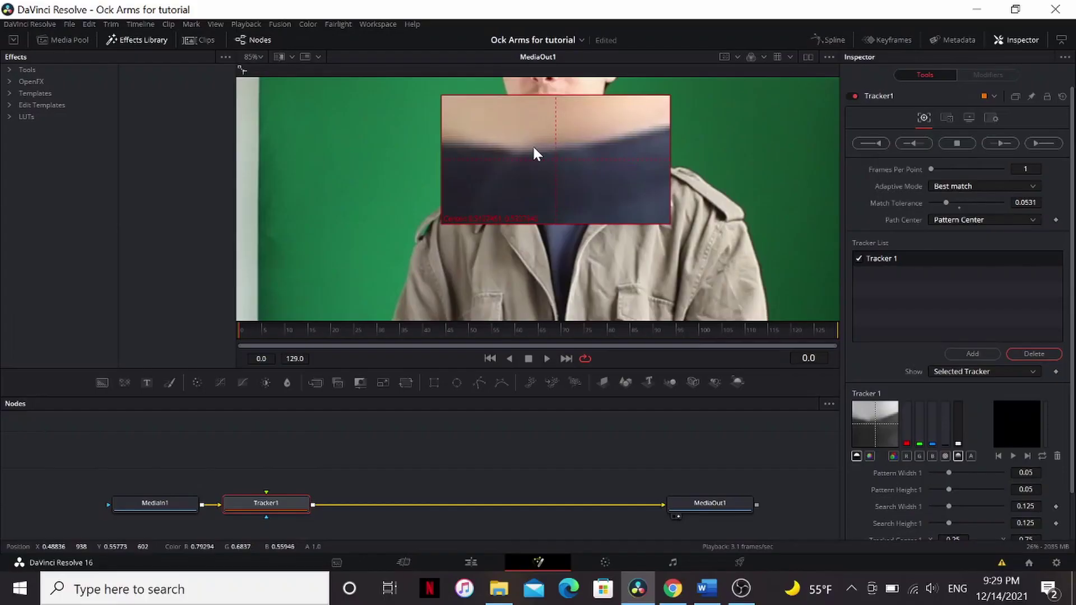
Place Tracker1's pattern on the actor's collar at the neck and track it forward from frame 0
click(533, 145)
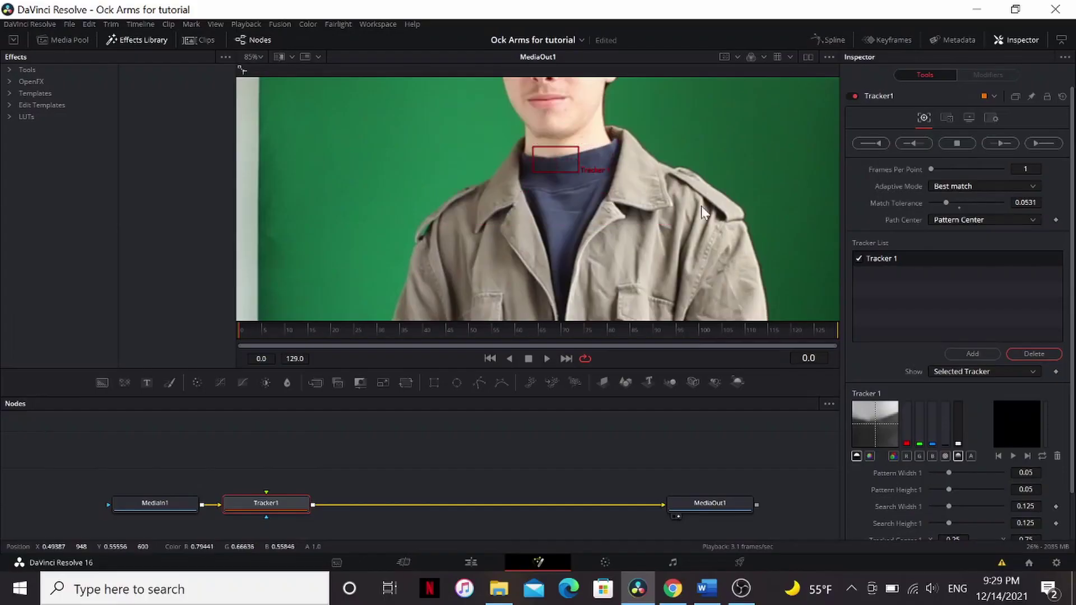
click(1007, 145)
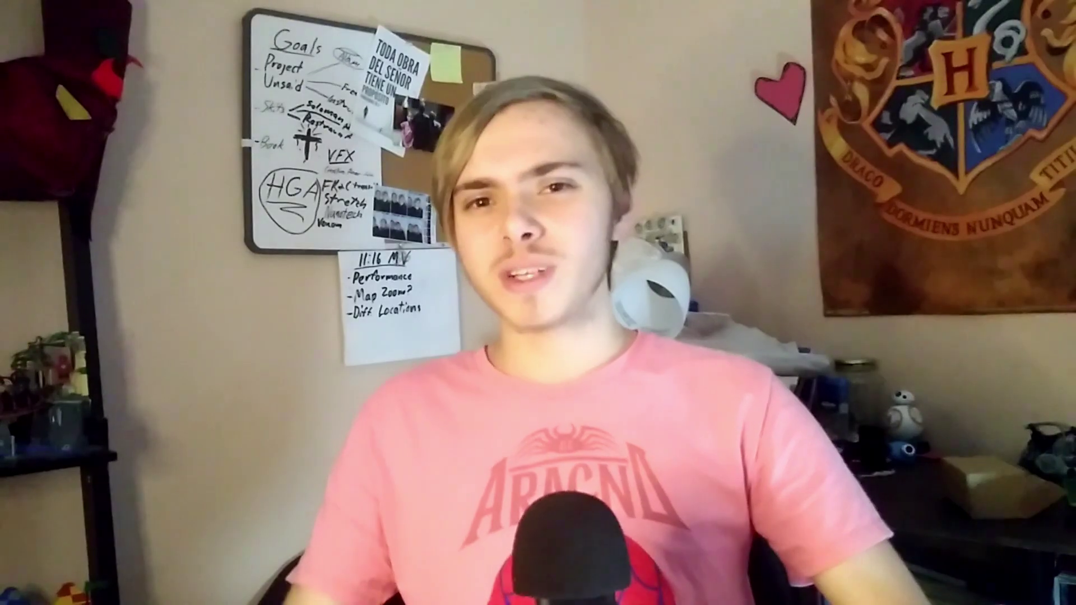